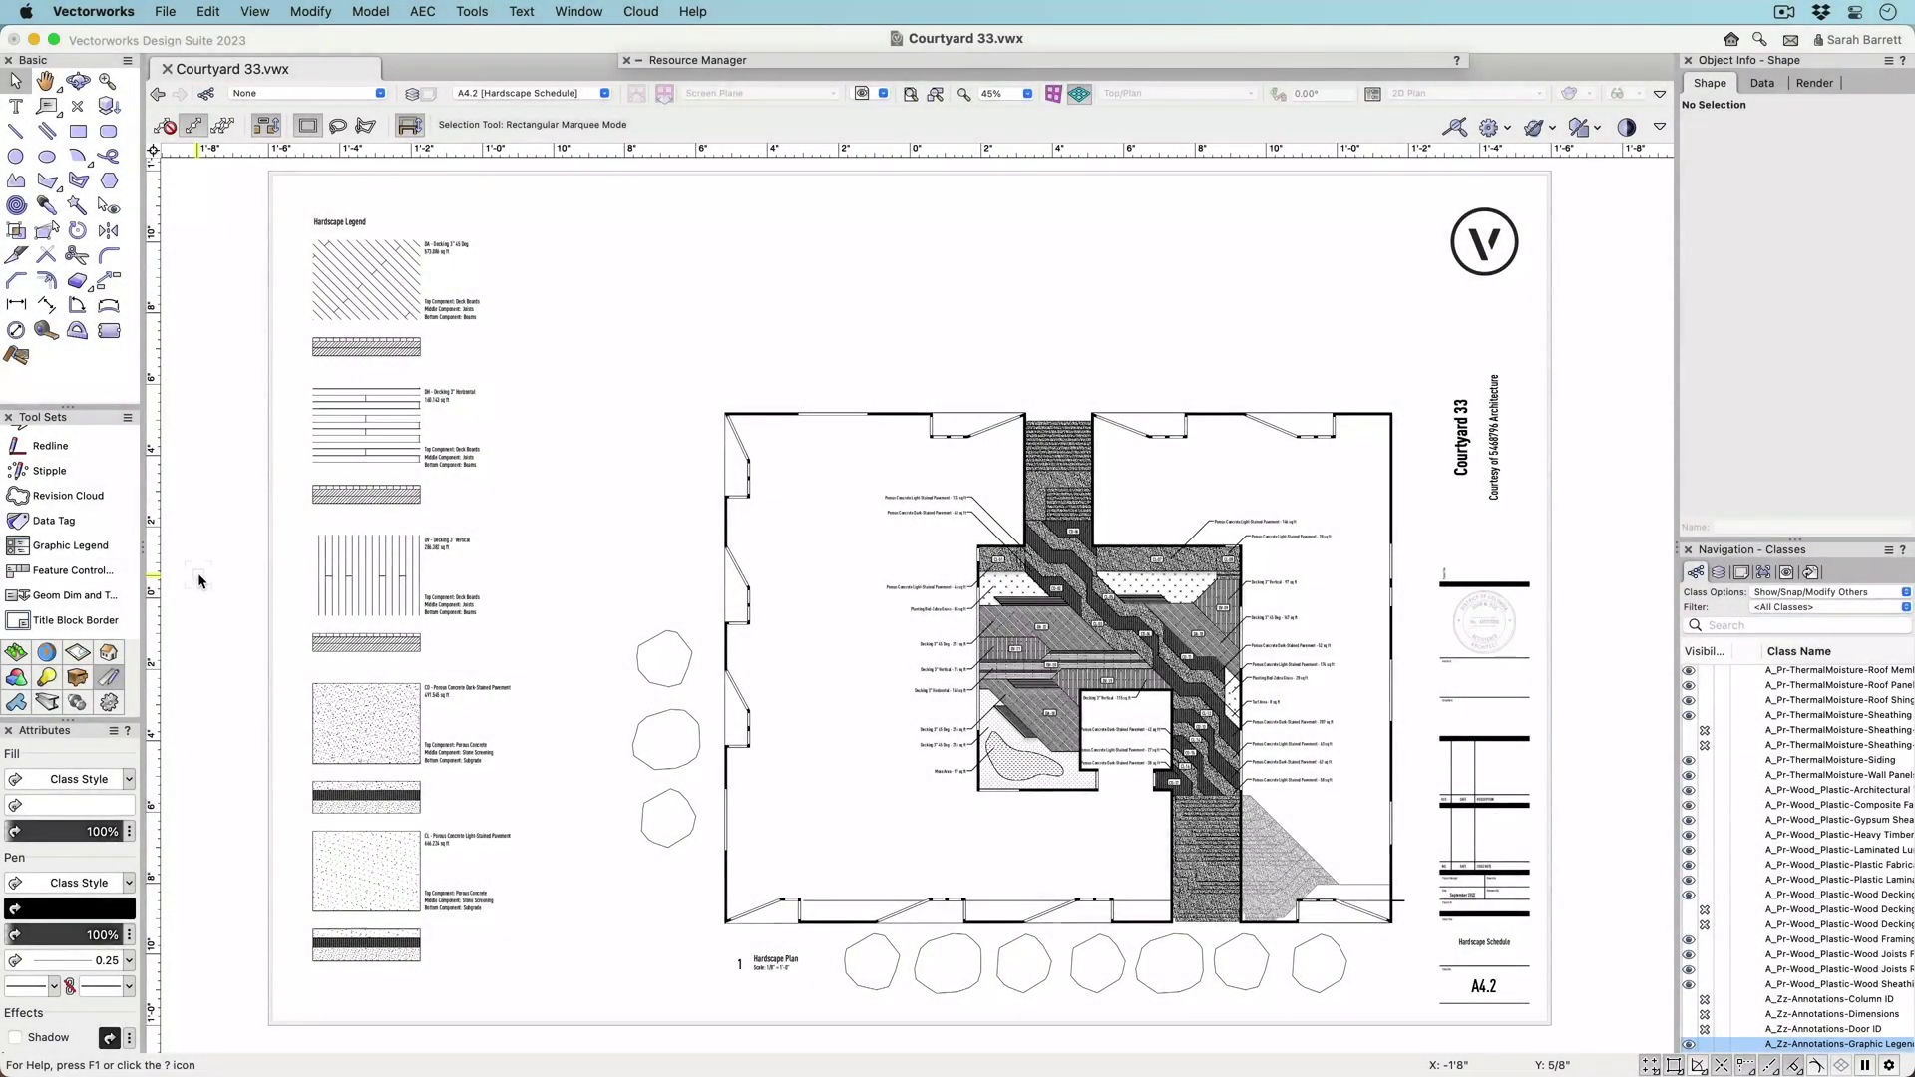
- Draw a new graphic legend rectangle on sheet A4.2 with the Graphic Legend tool
left_click(73, 548)
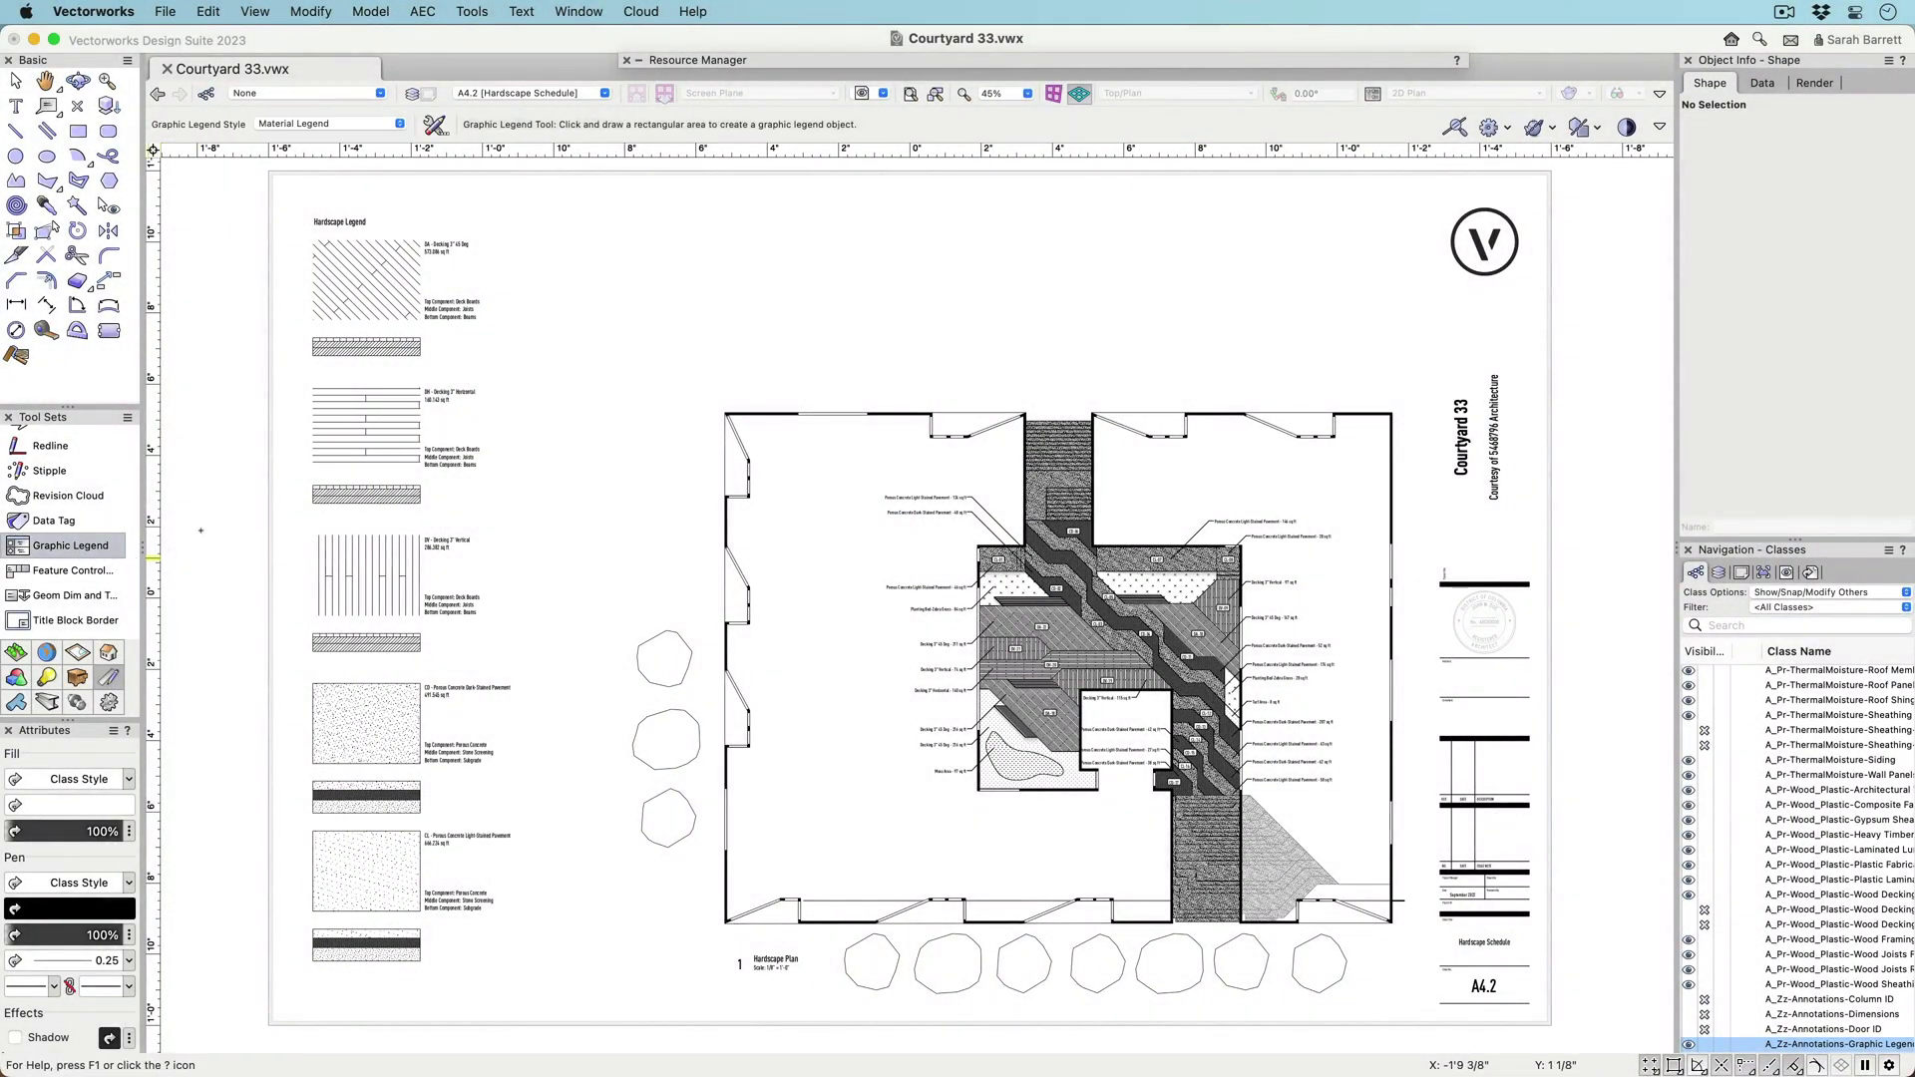
left_click(1283, 387)
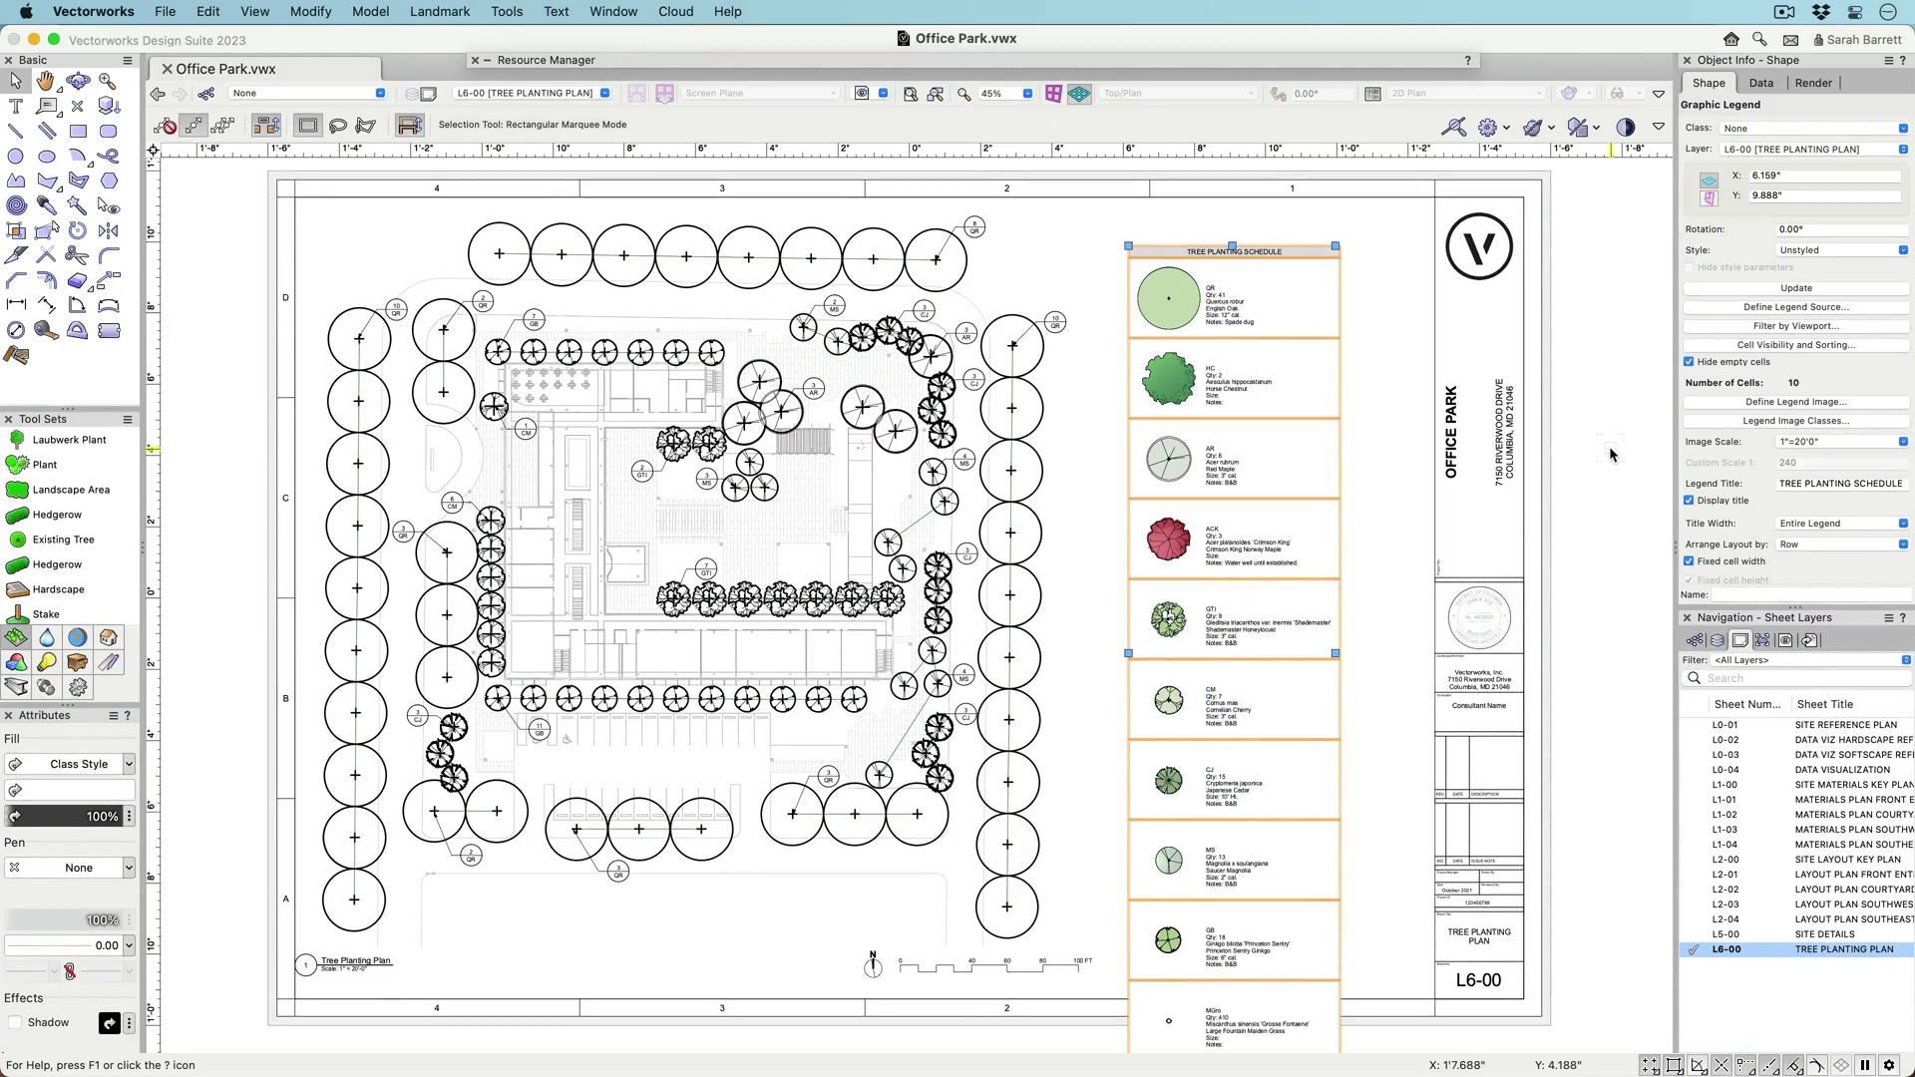
- In the tree legend's source settings, choose Define Custom Source from the Legend Source list
left_click(1756, 309)
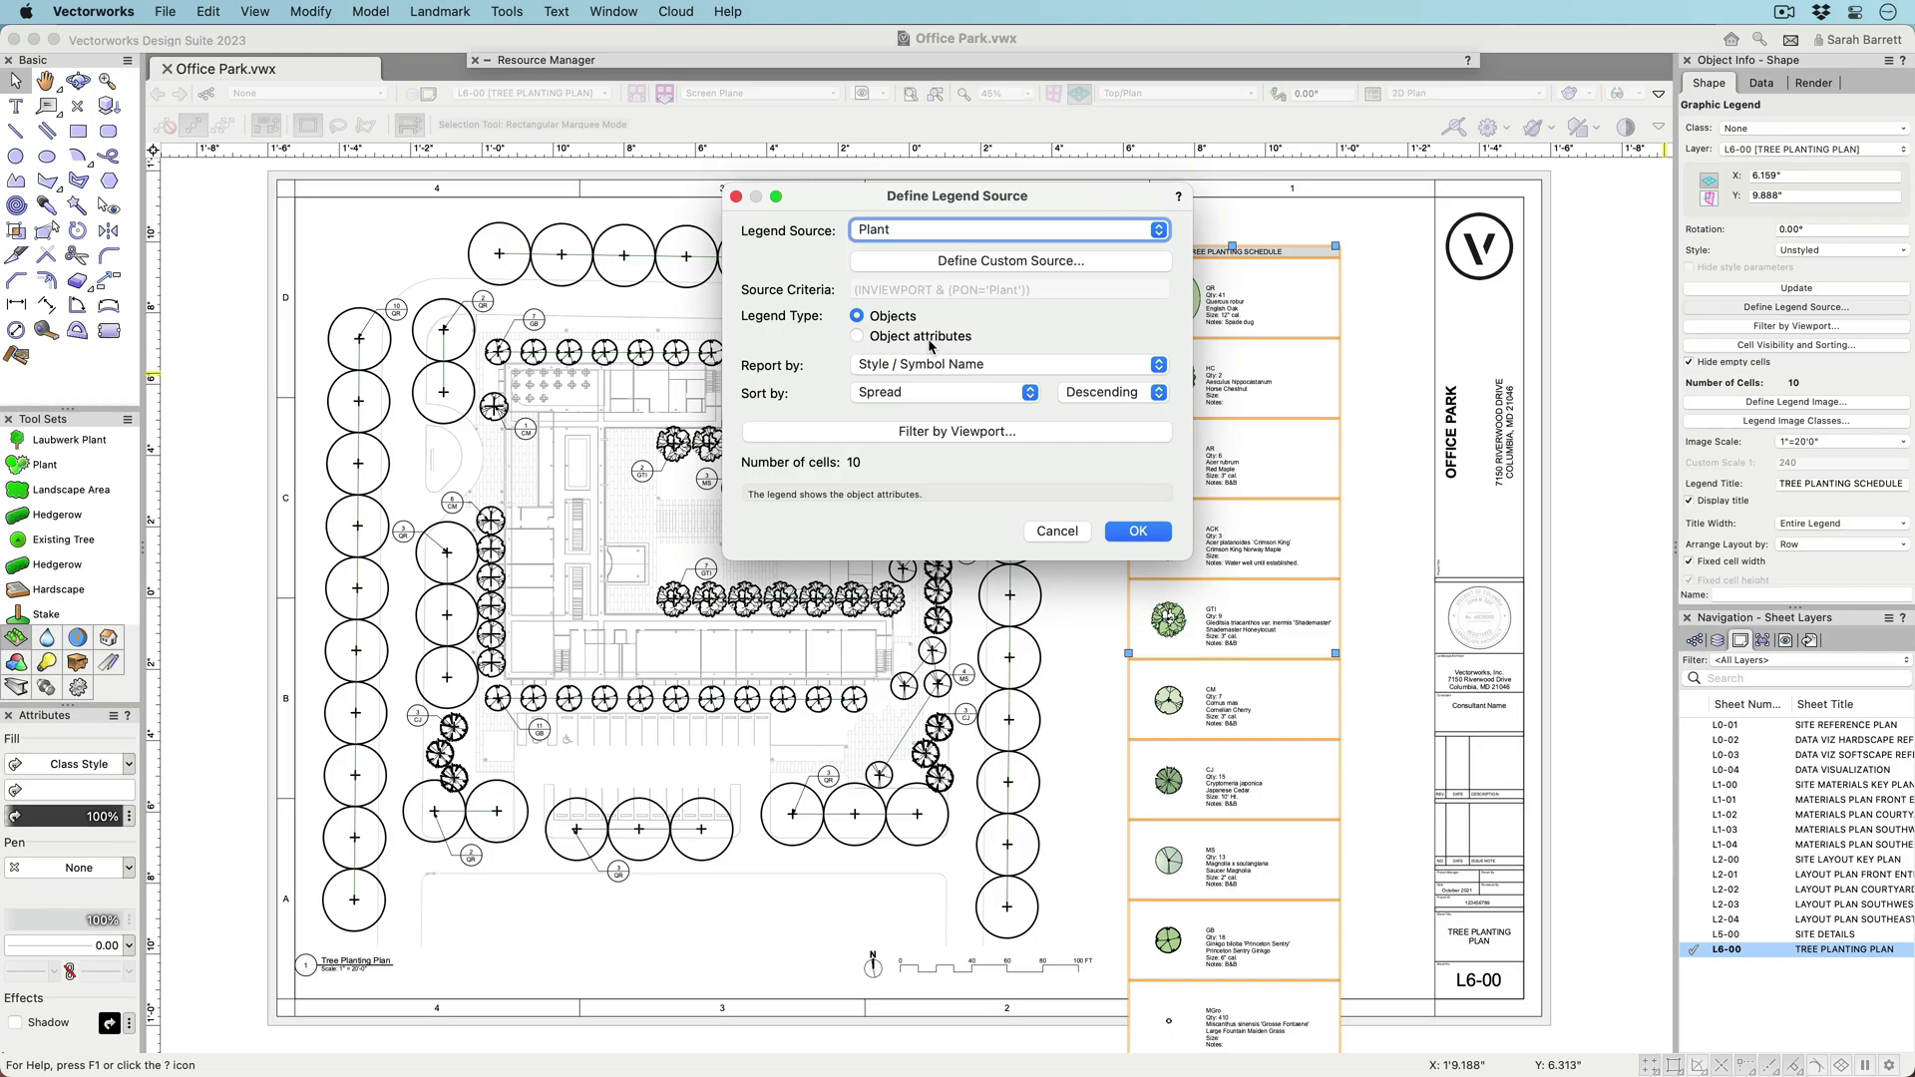
left_click(939, 233)
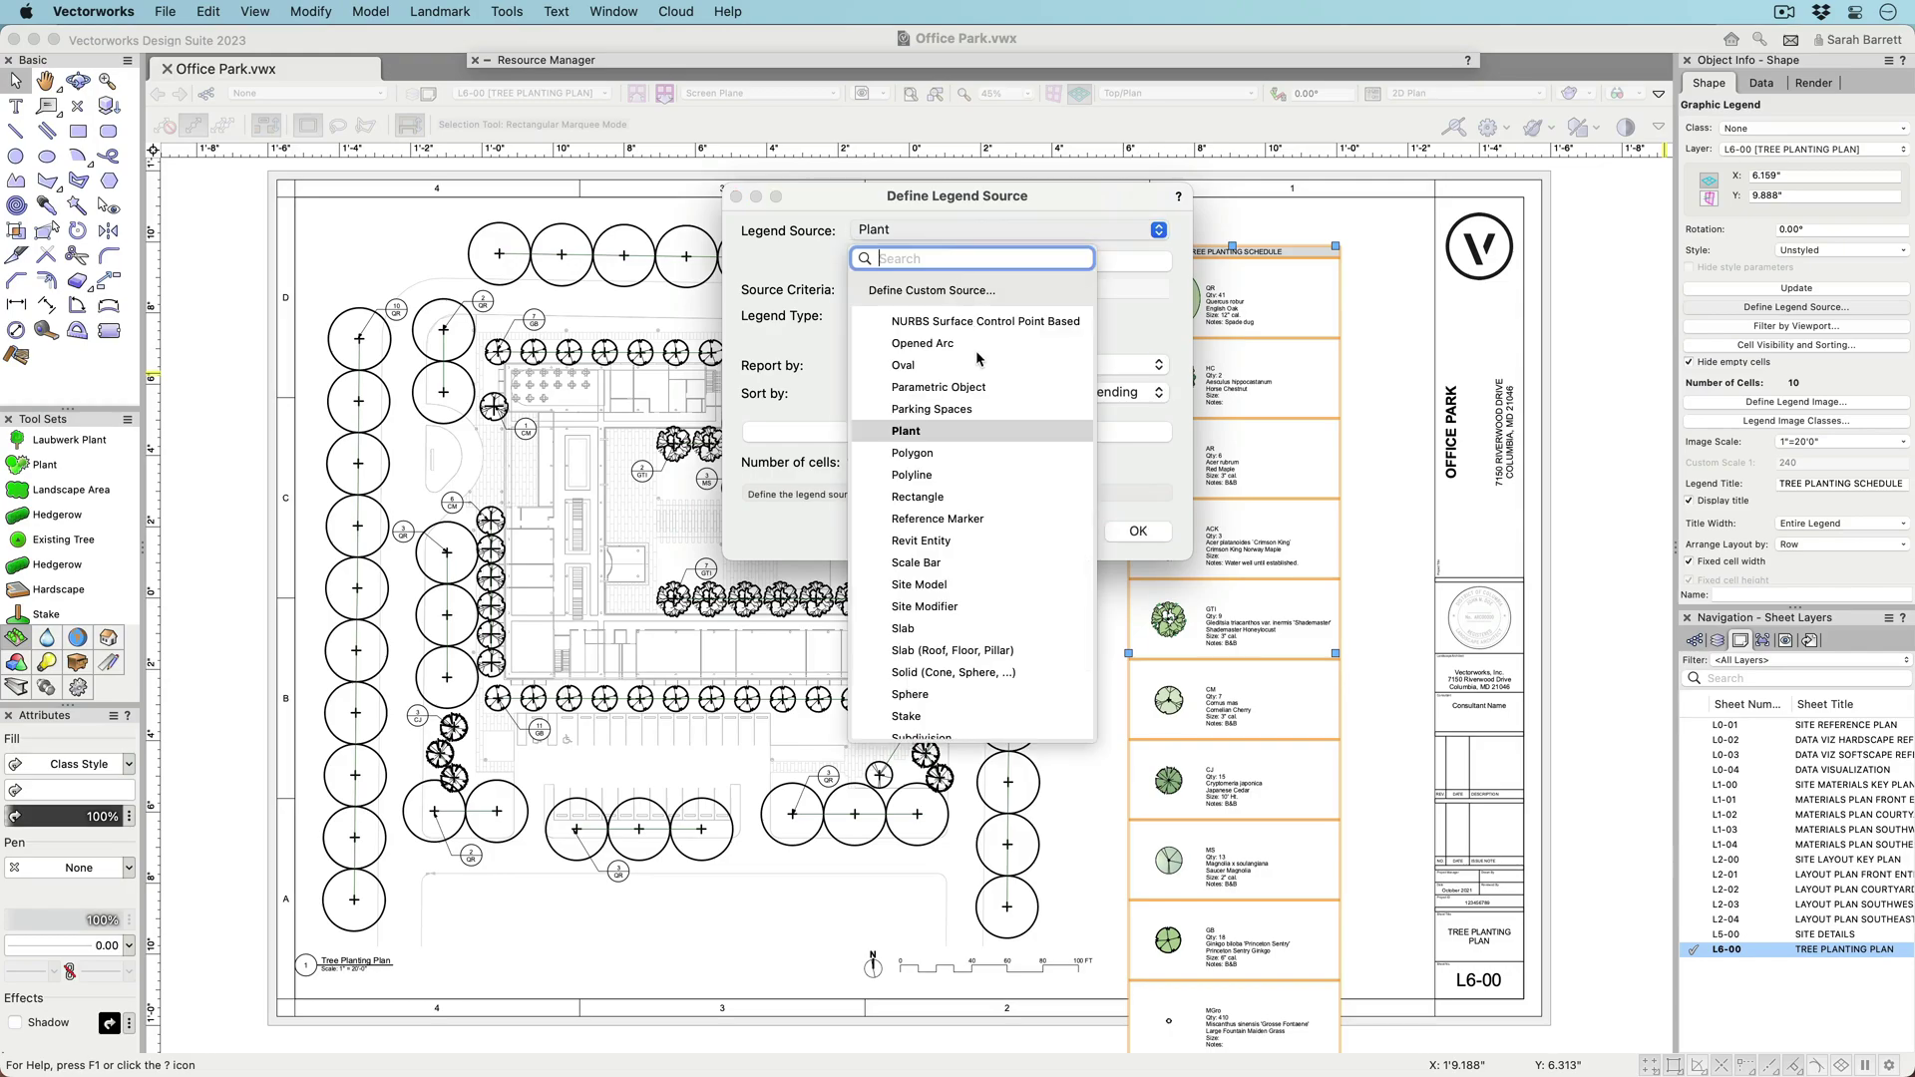
scroll(977, 439, "down", 5)
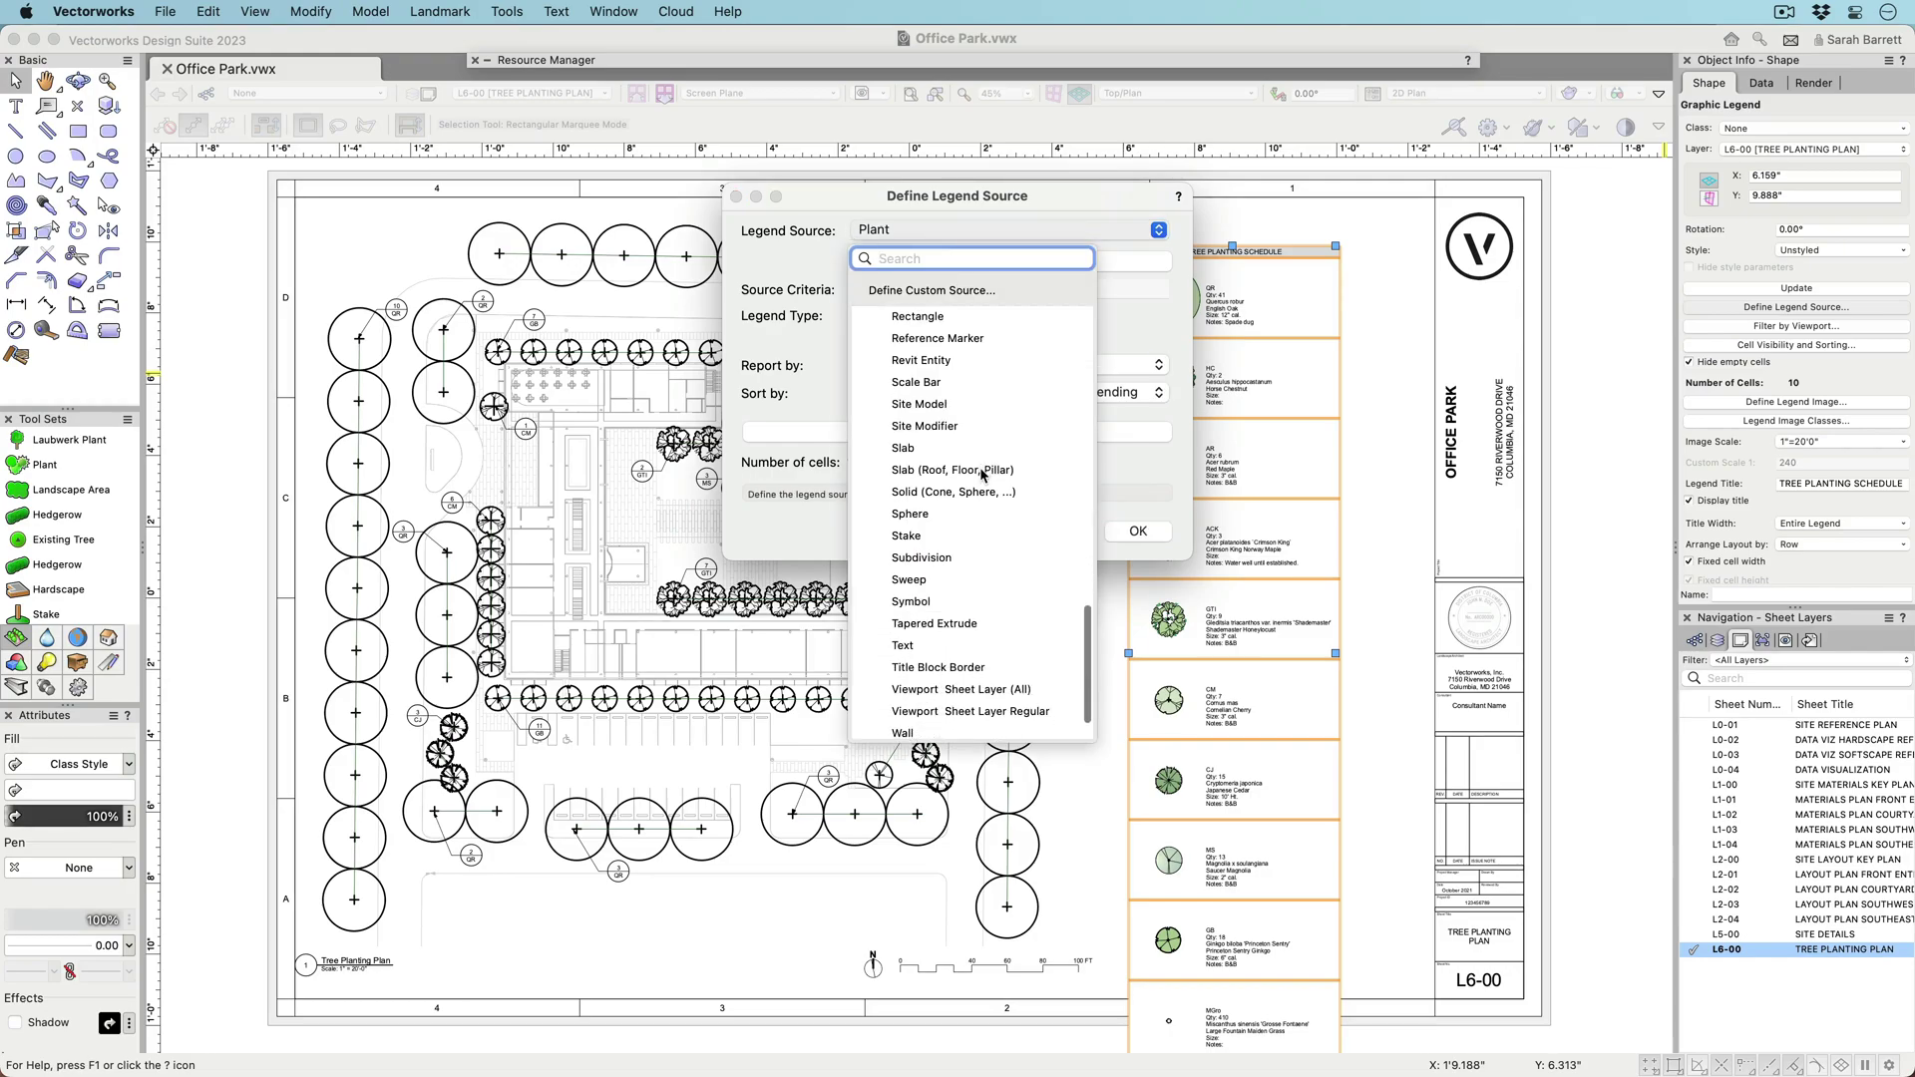
scroll(979, 466, "up", 10)
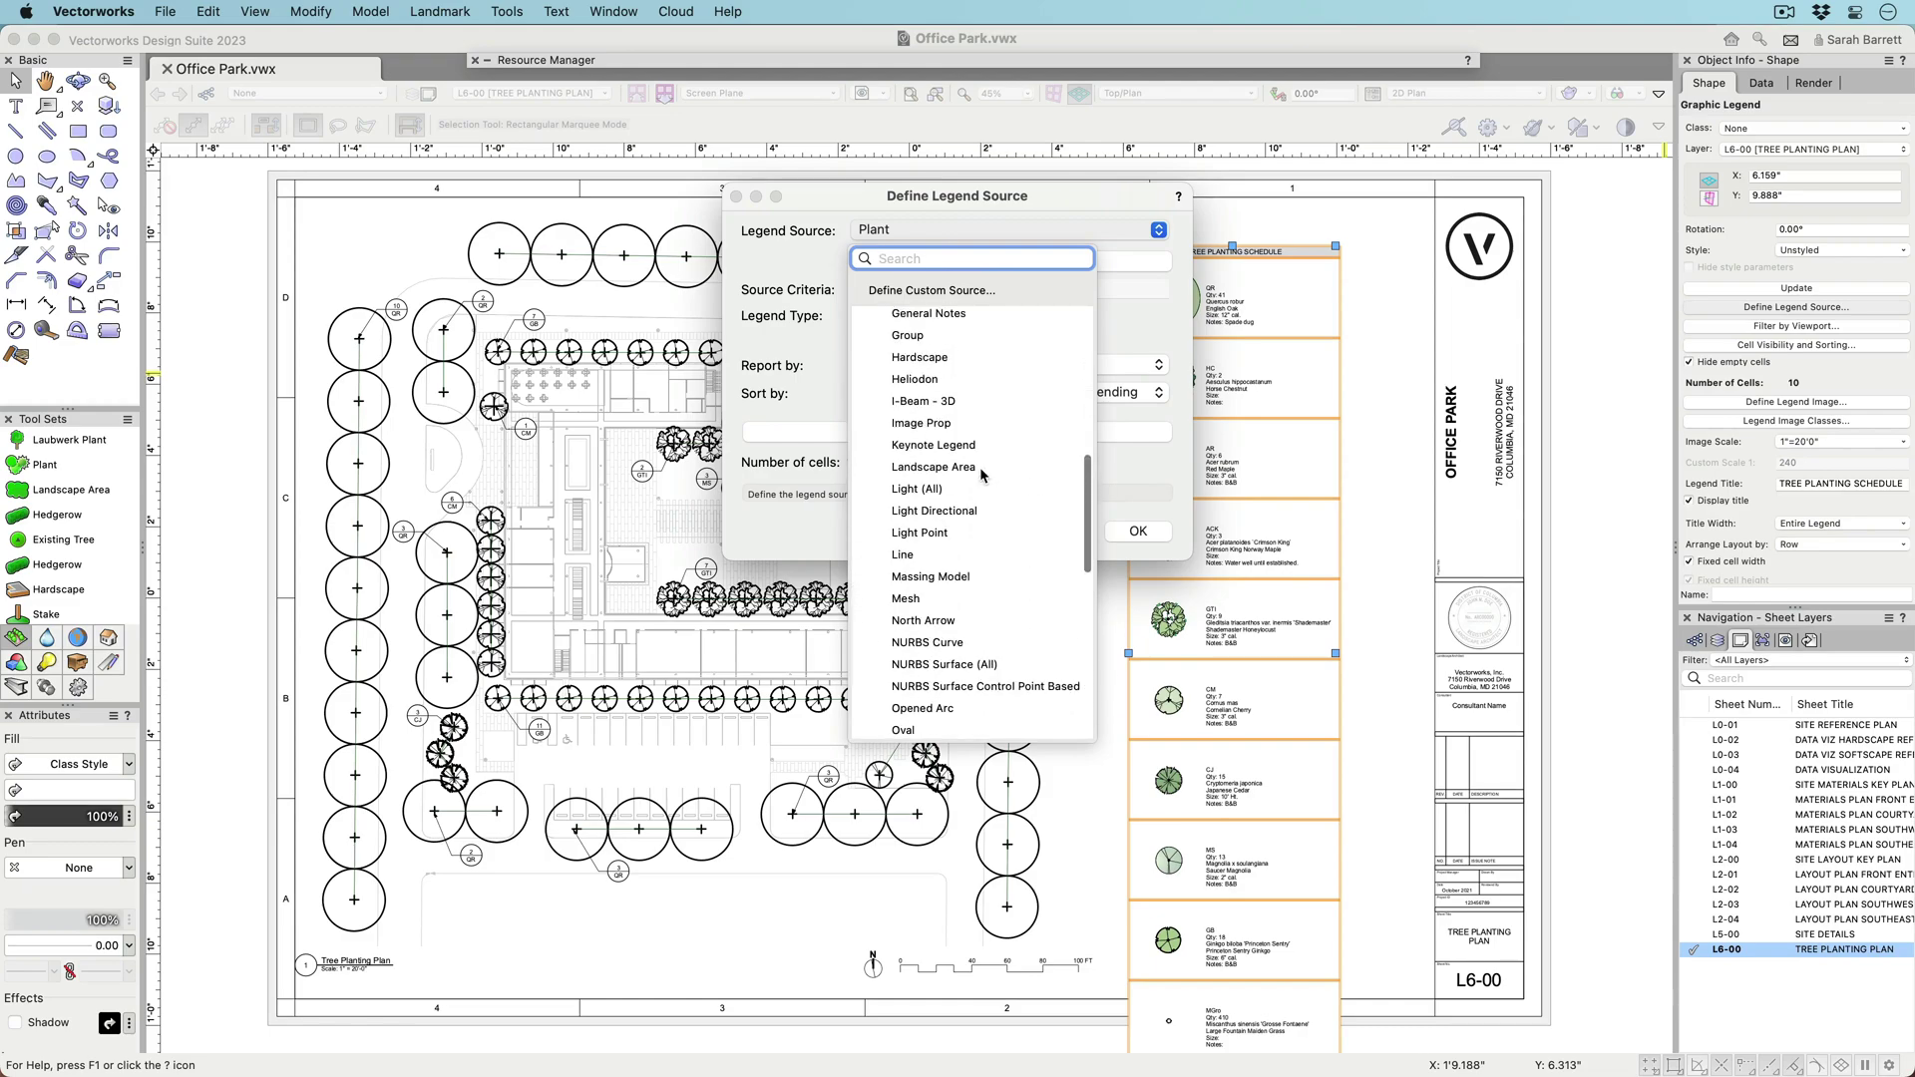
scroll(979, 467, "up", 5)
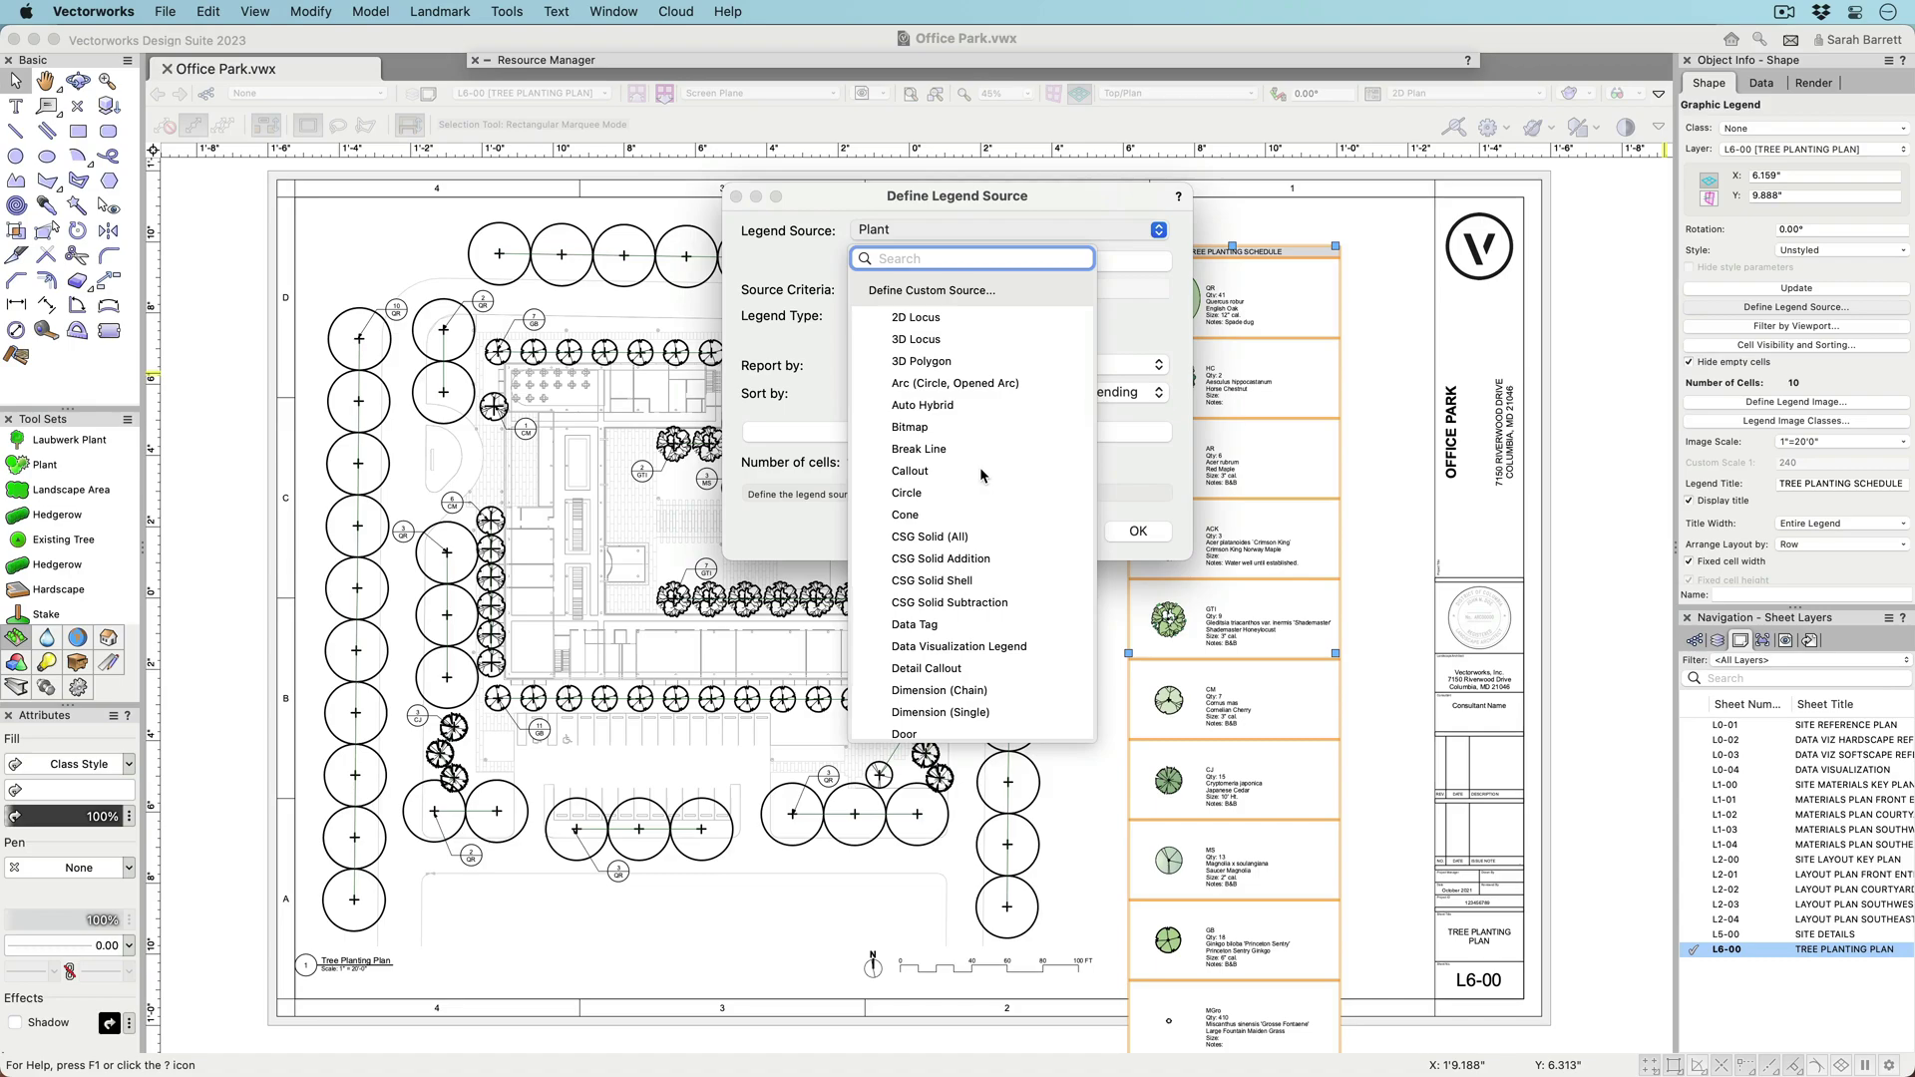
left_click(946, 290)
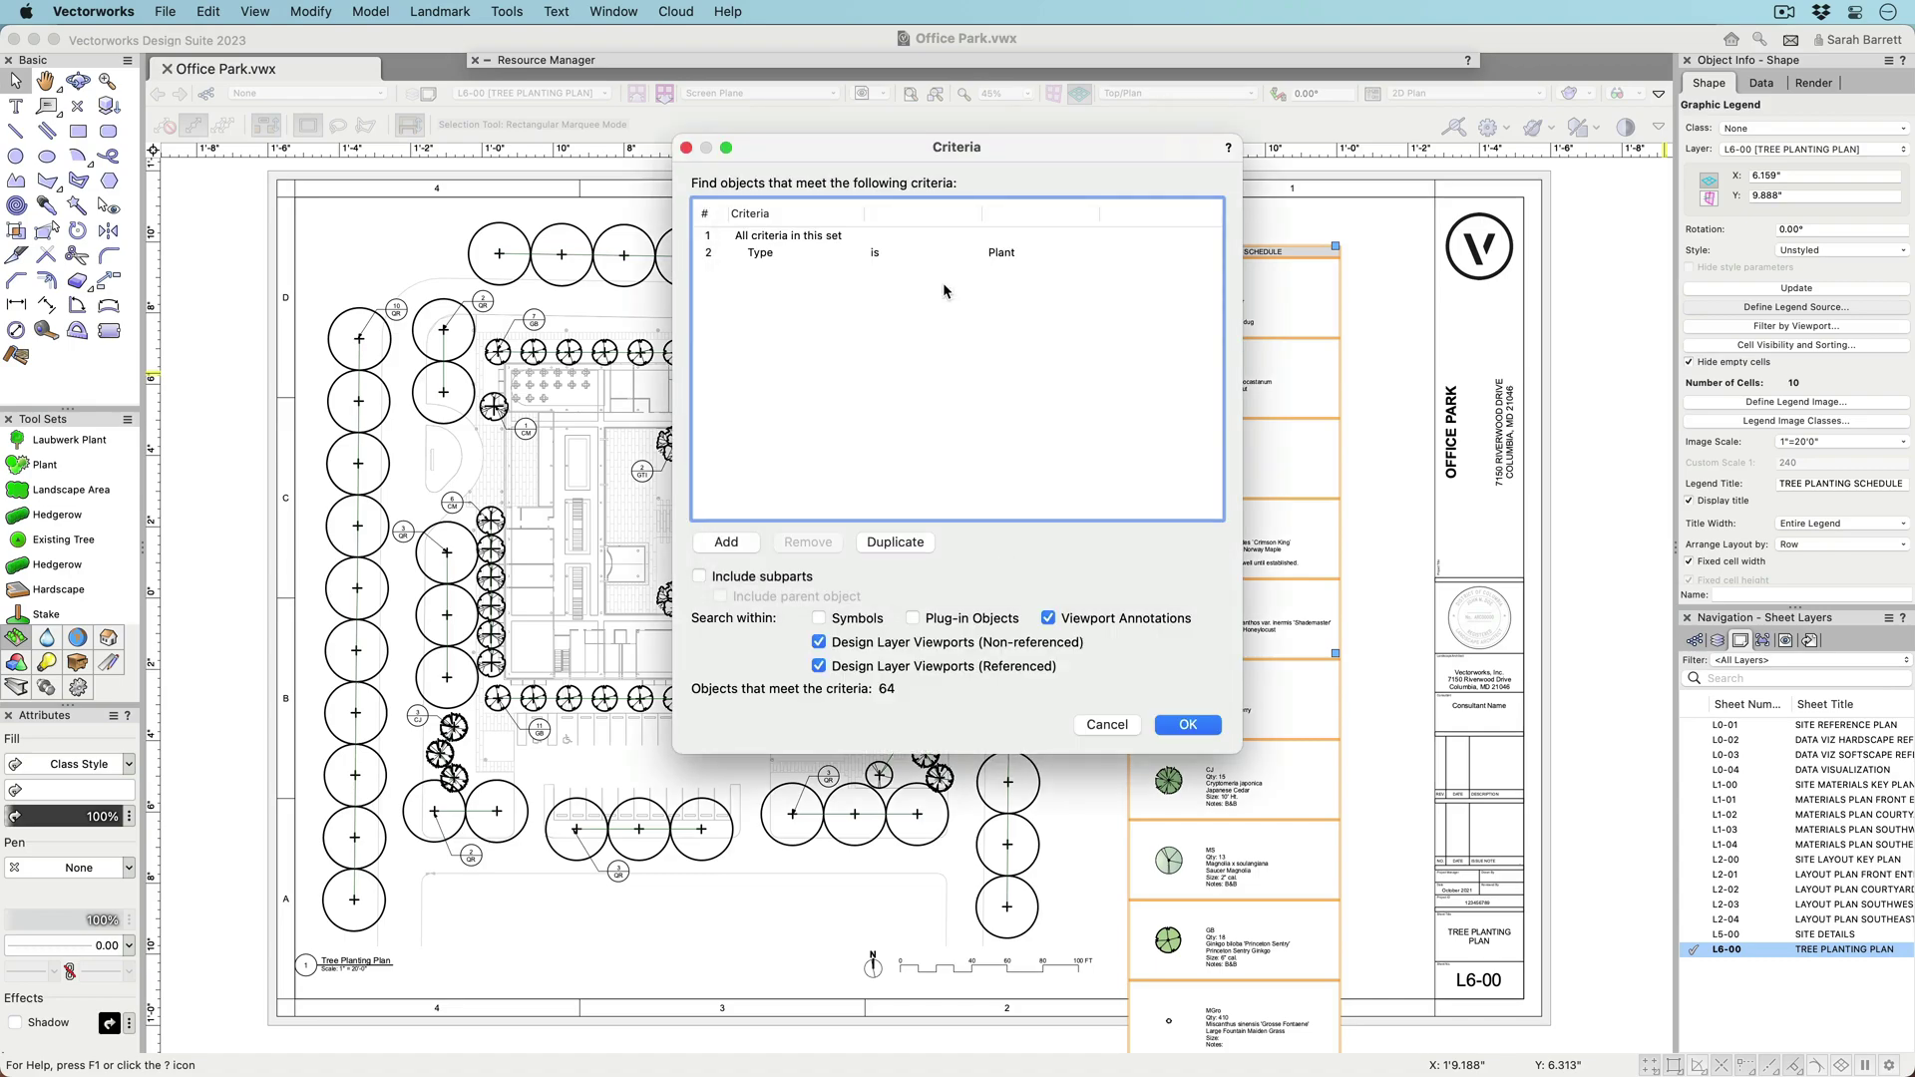
- Add a 'Layer is Trees' criterion to the custom legend source
left_click(728, 541)
left_click(1067, 267)
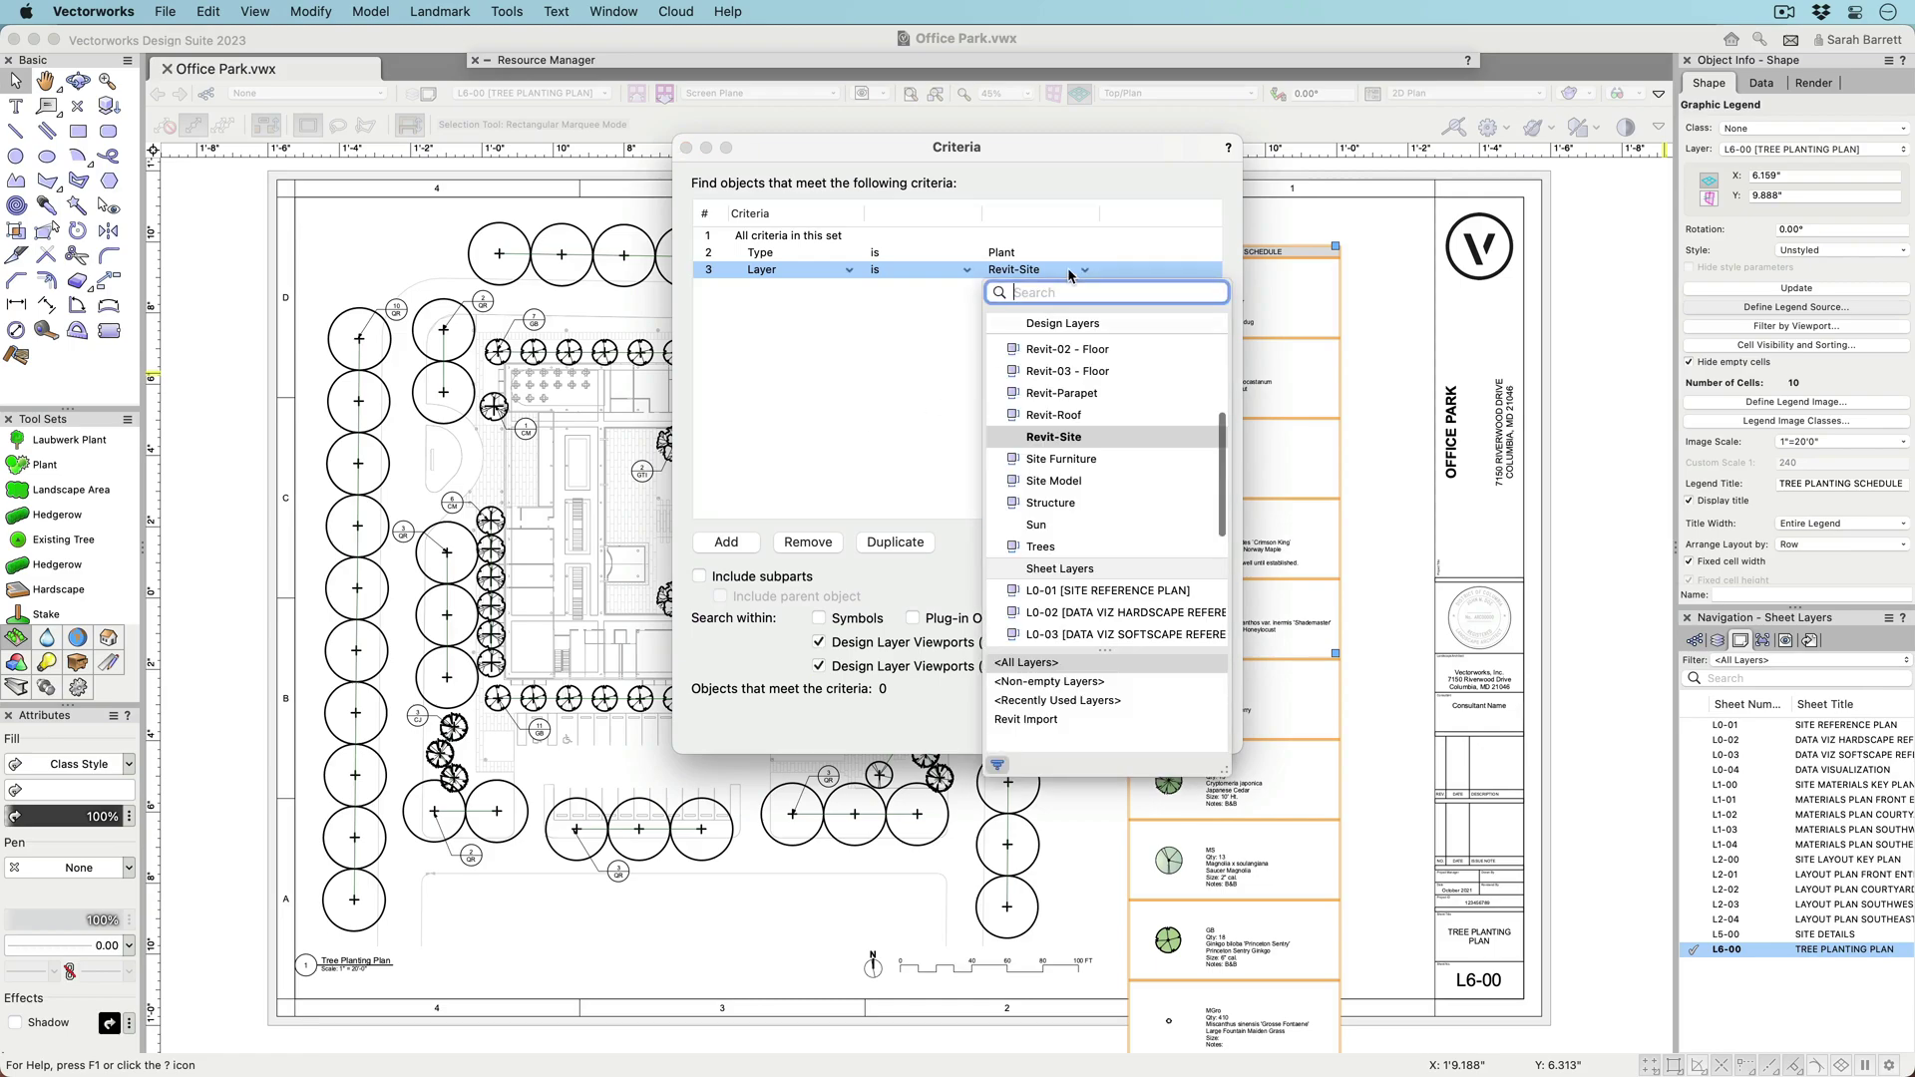
left_click(1050, 543)
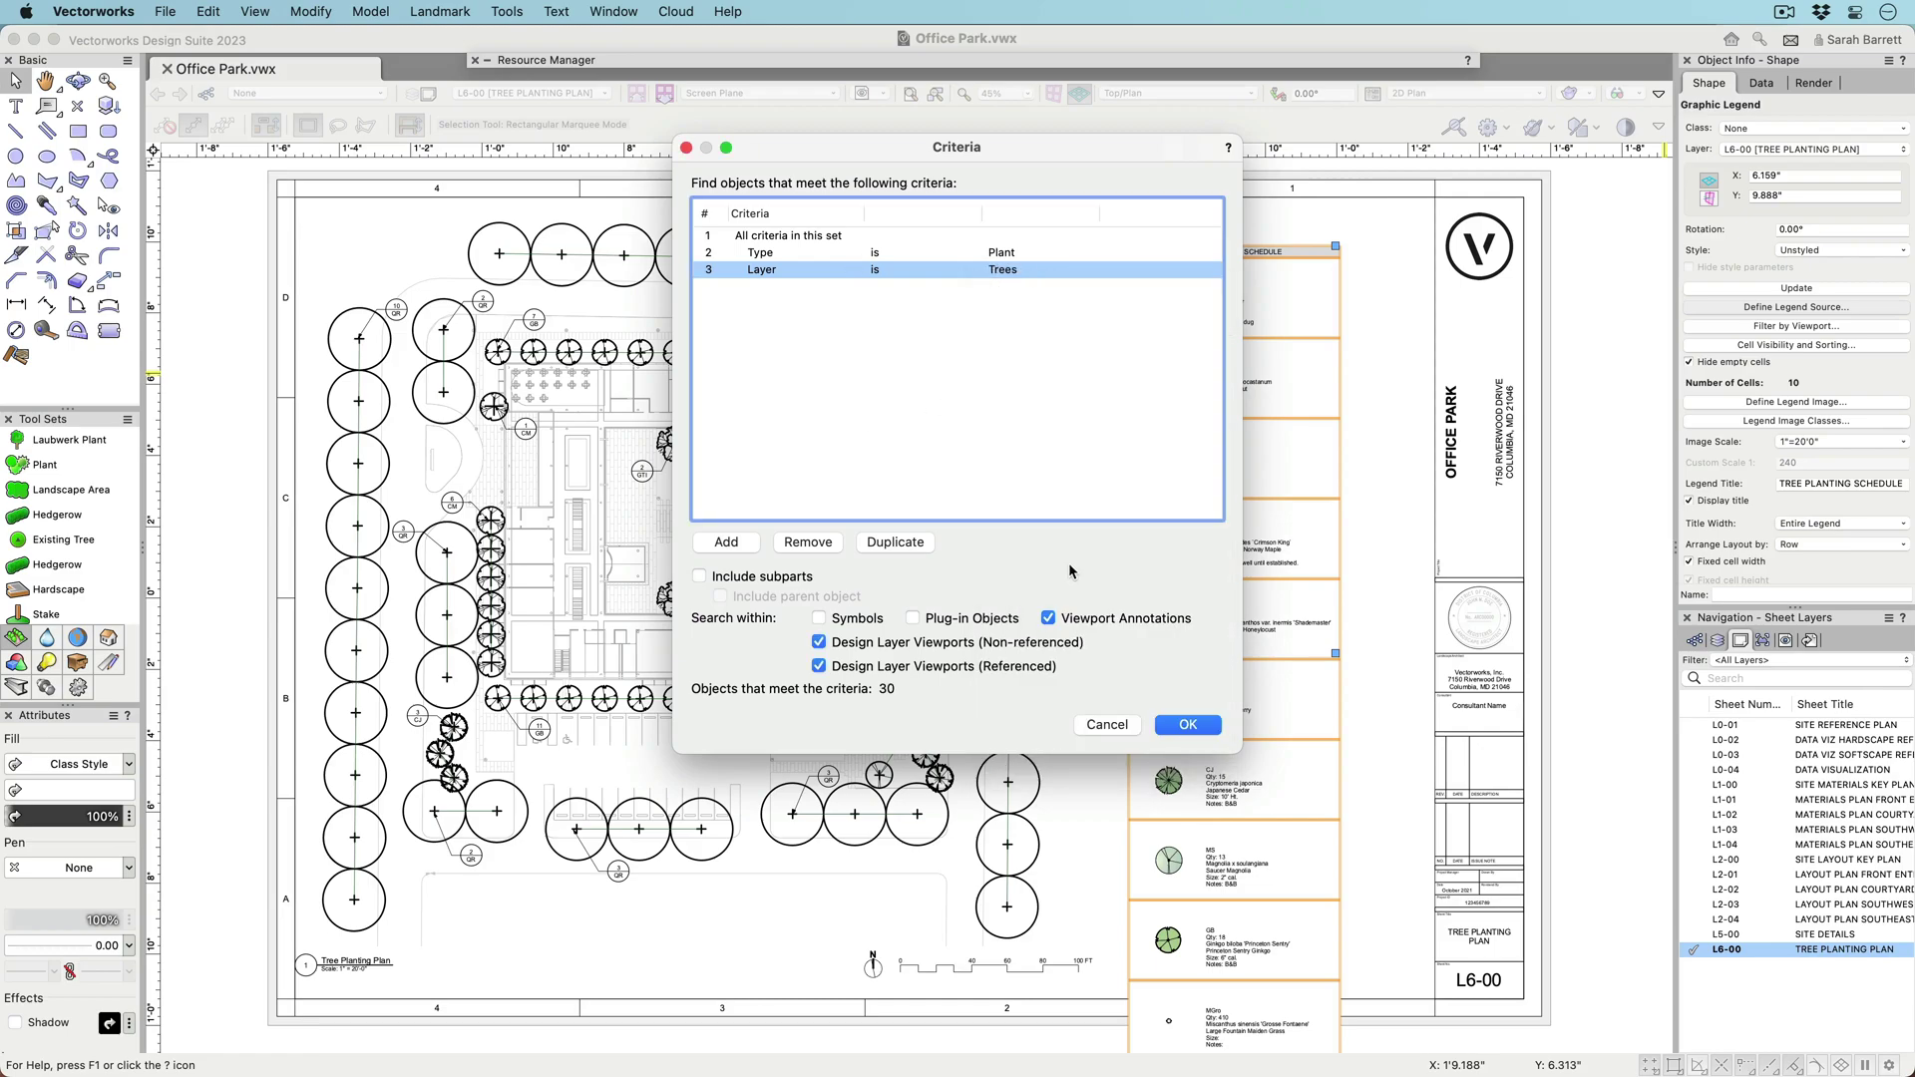
left_click(1179, 725)
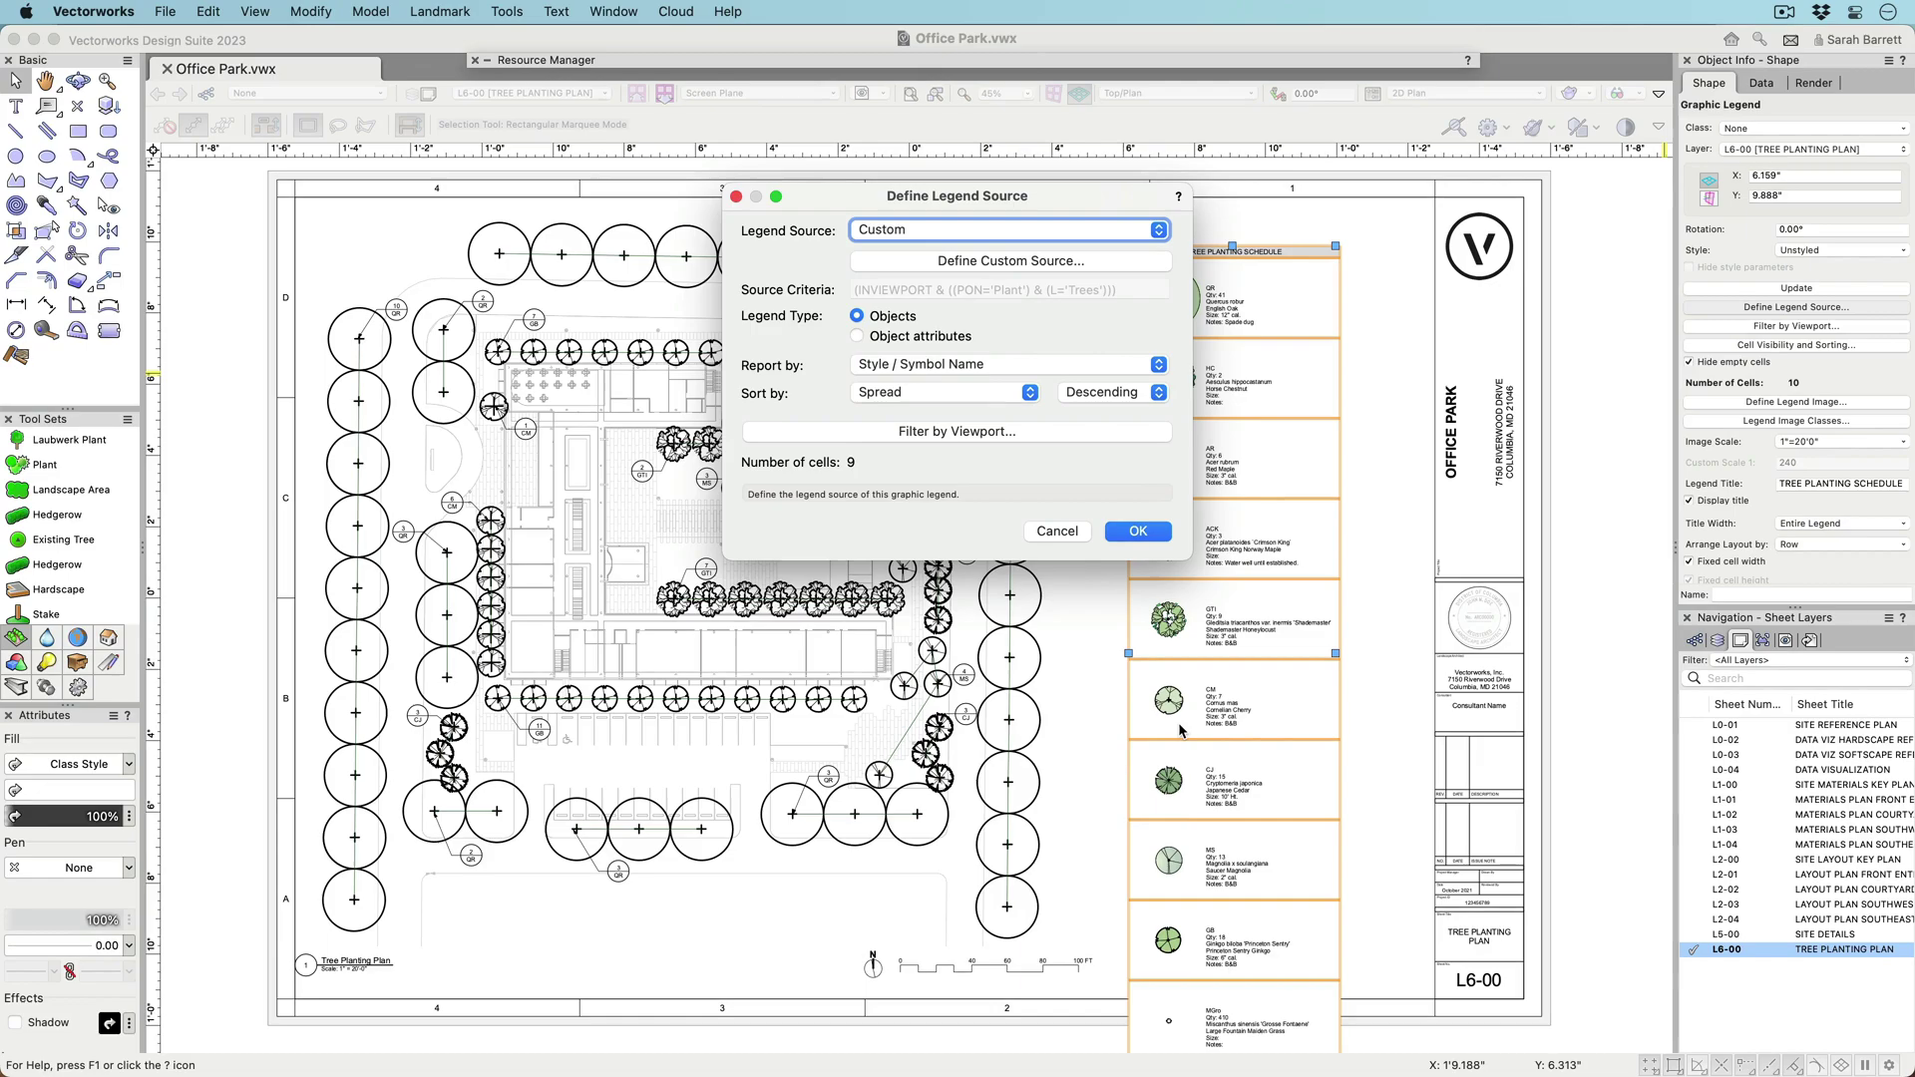
- Filter the legend source to the 1/L6-00 Tree Planting Plan viewport only
left_click(1122, 433)
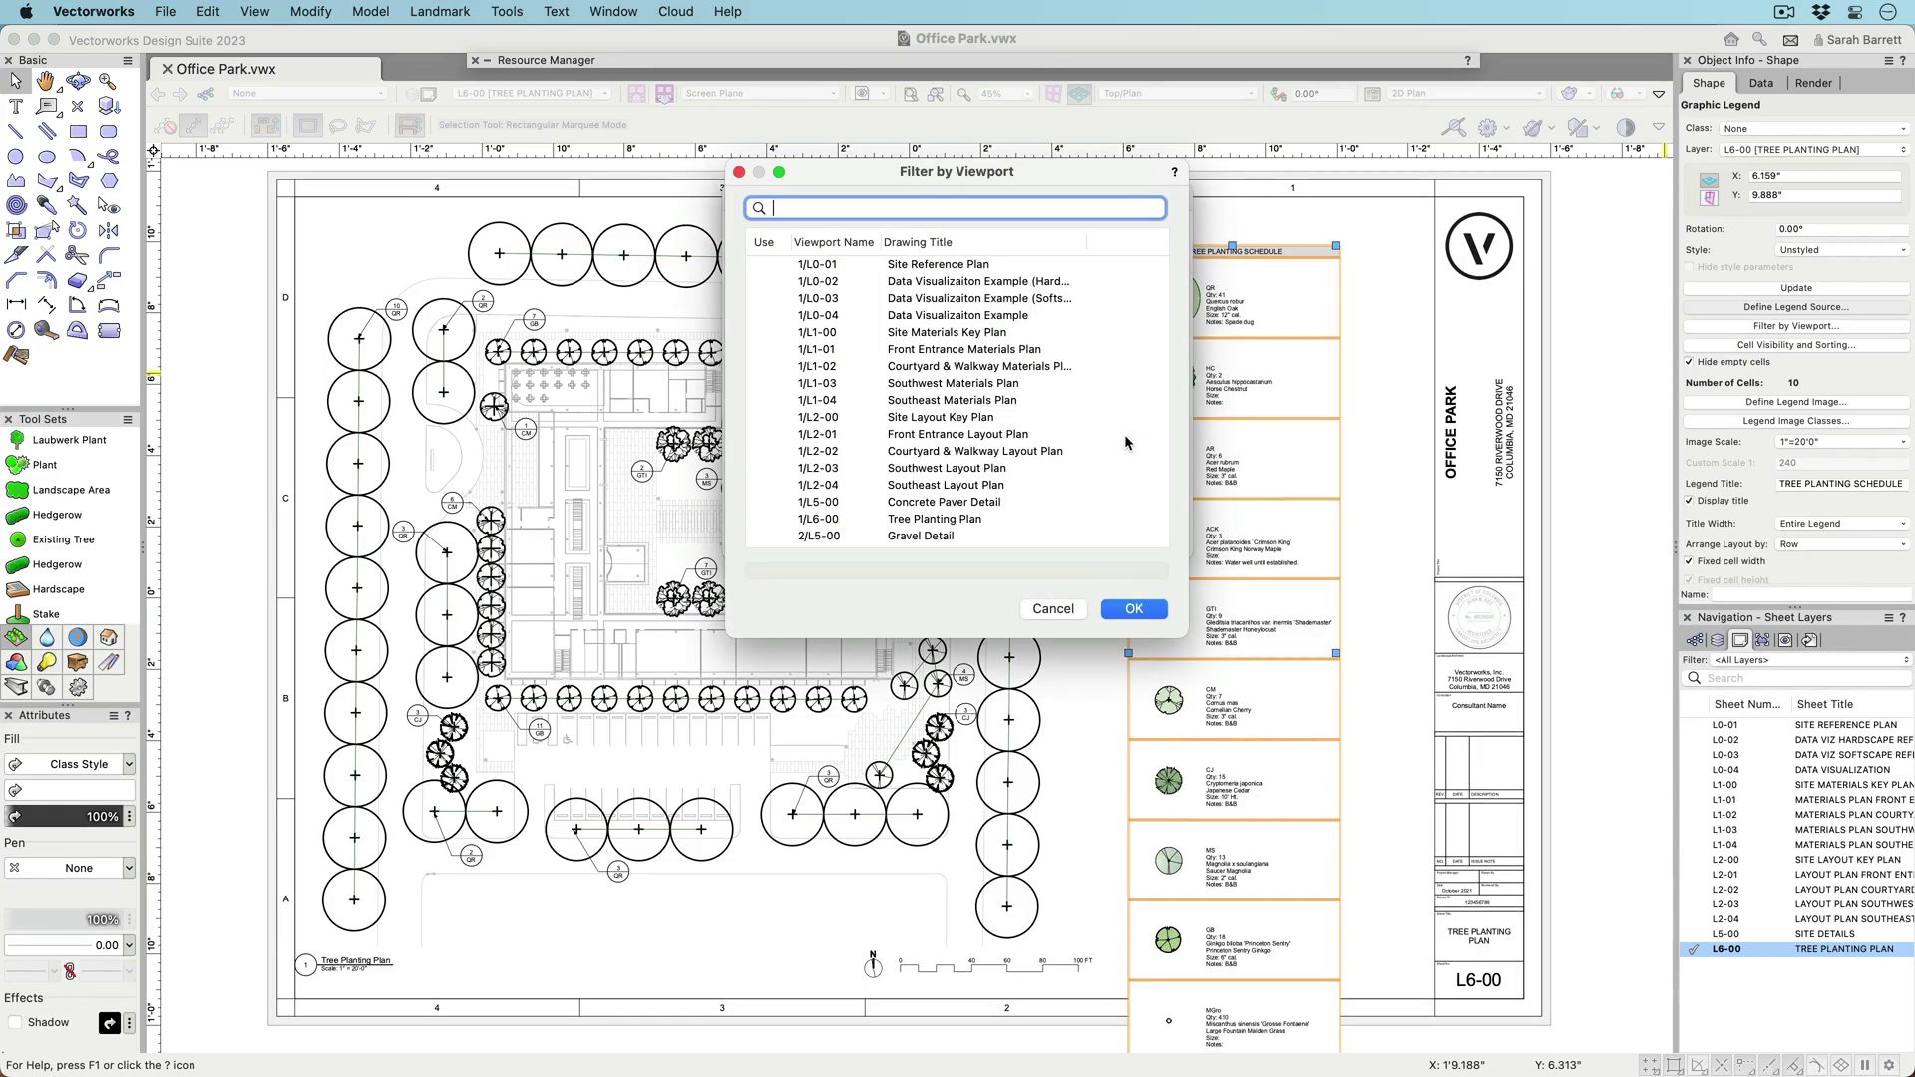
left_click(773, 520)
left_click(773, 521)
left_click(1146, 610)
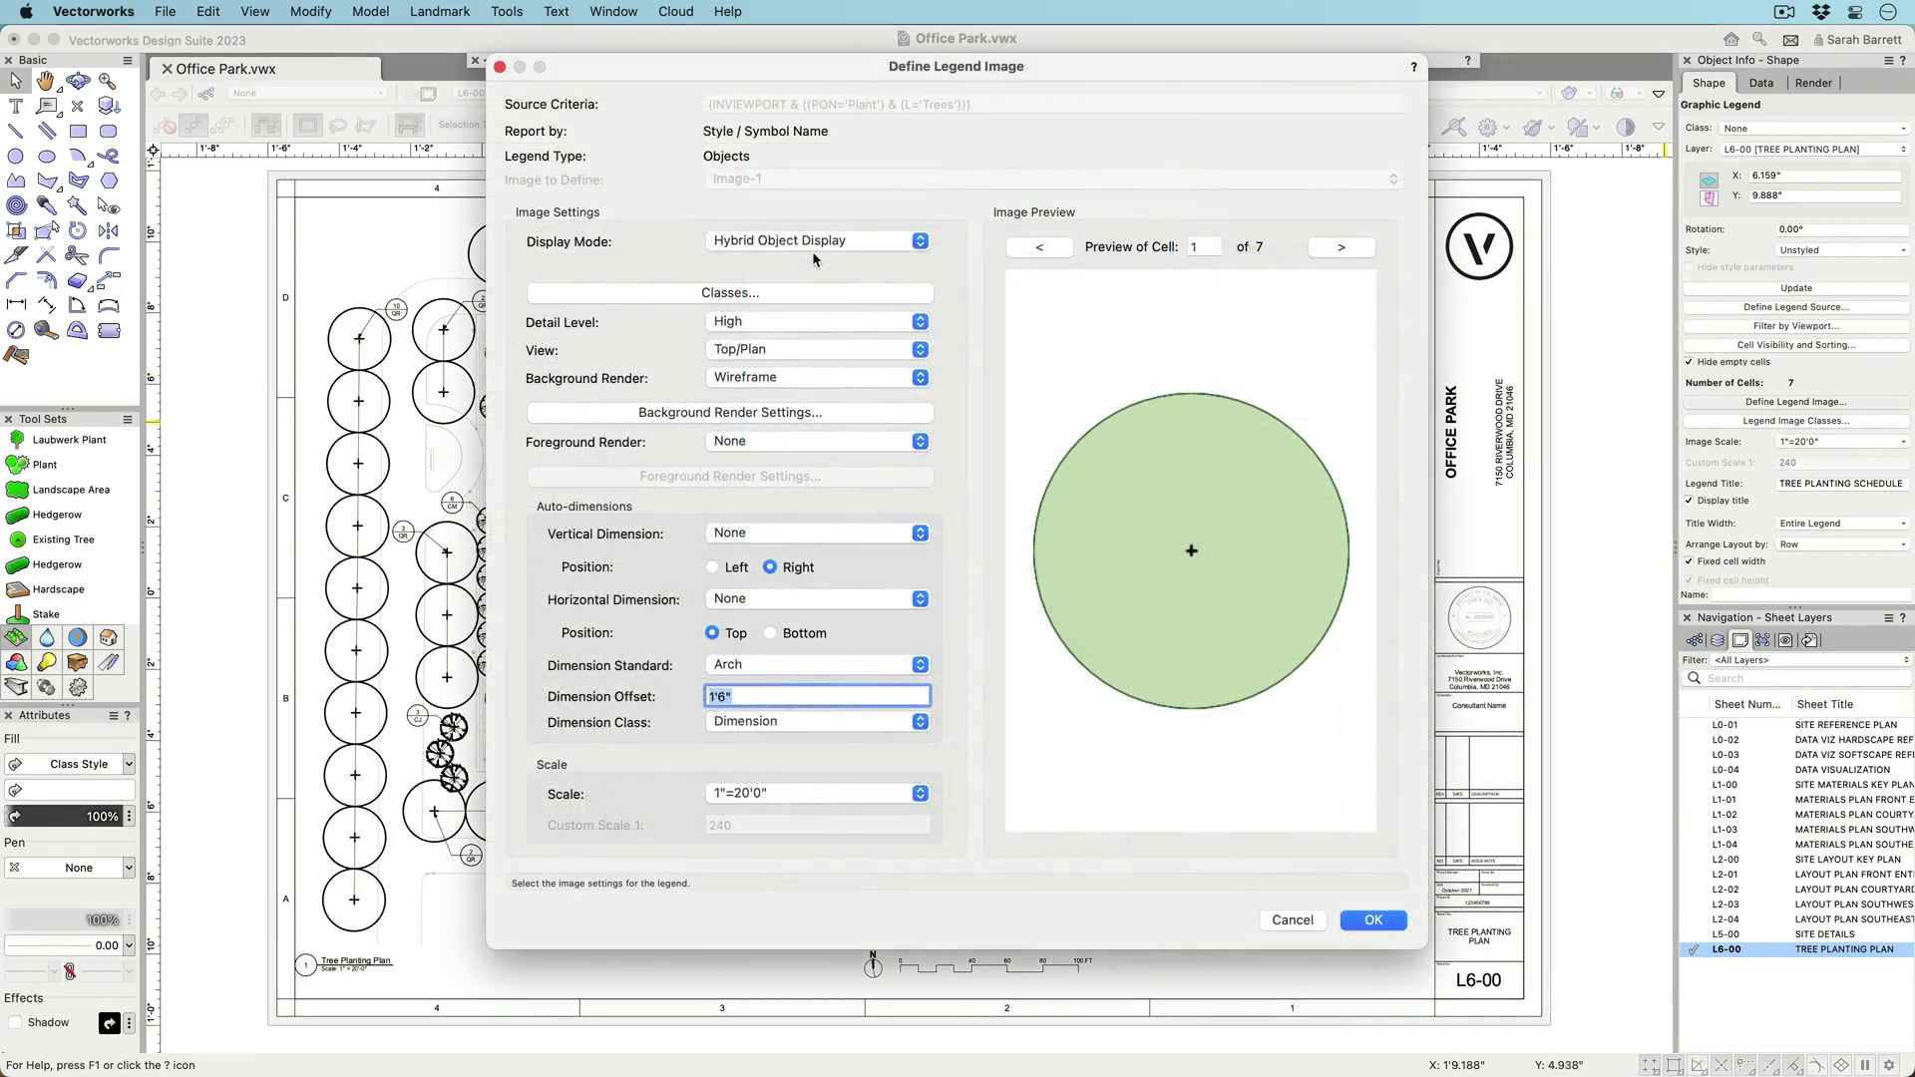
- Keep Hybrid Object Display and hide the L-PLNT-GRAPH-Color Fill class in legend images
left_click(810, 244)
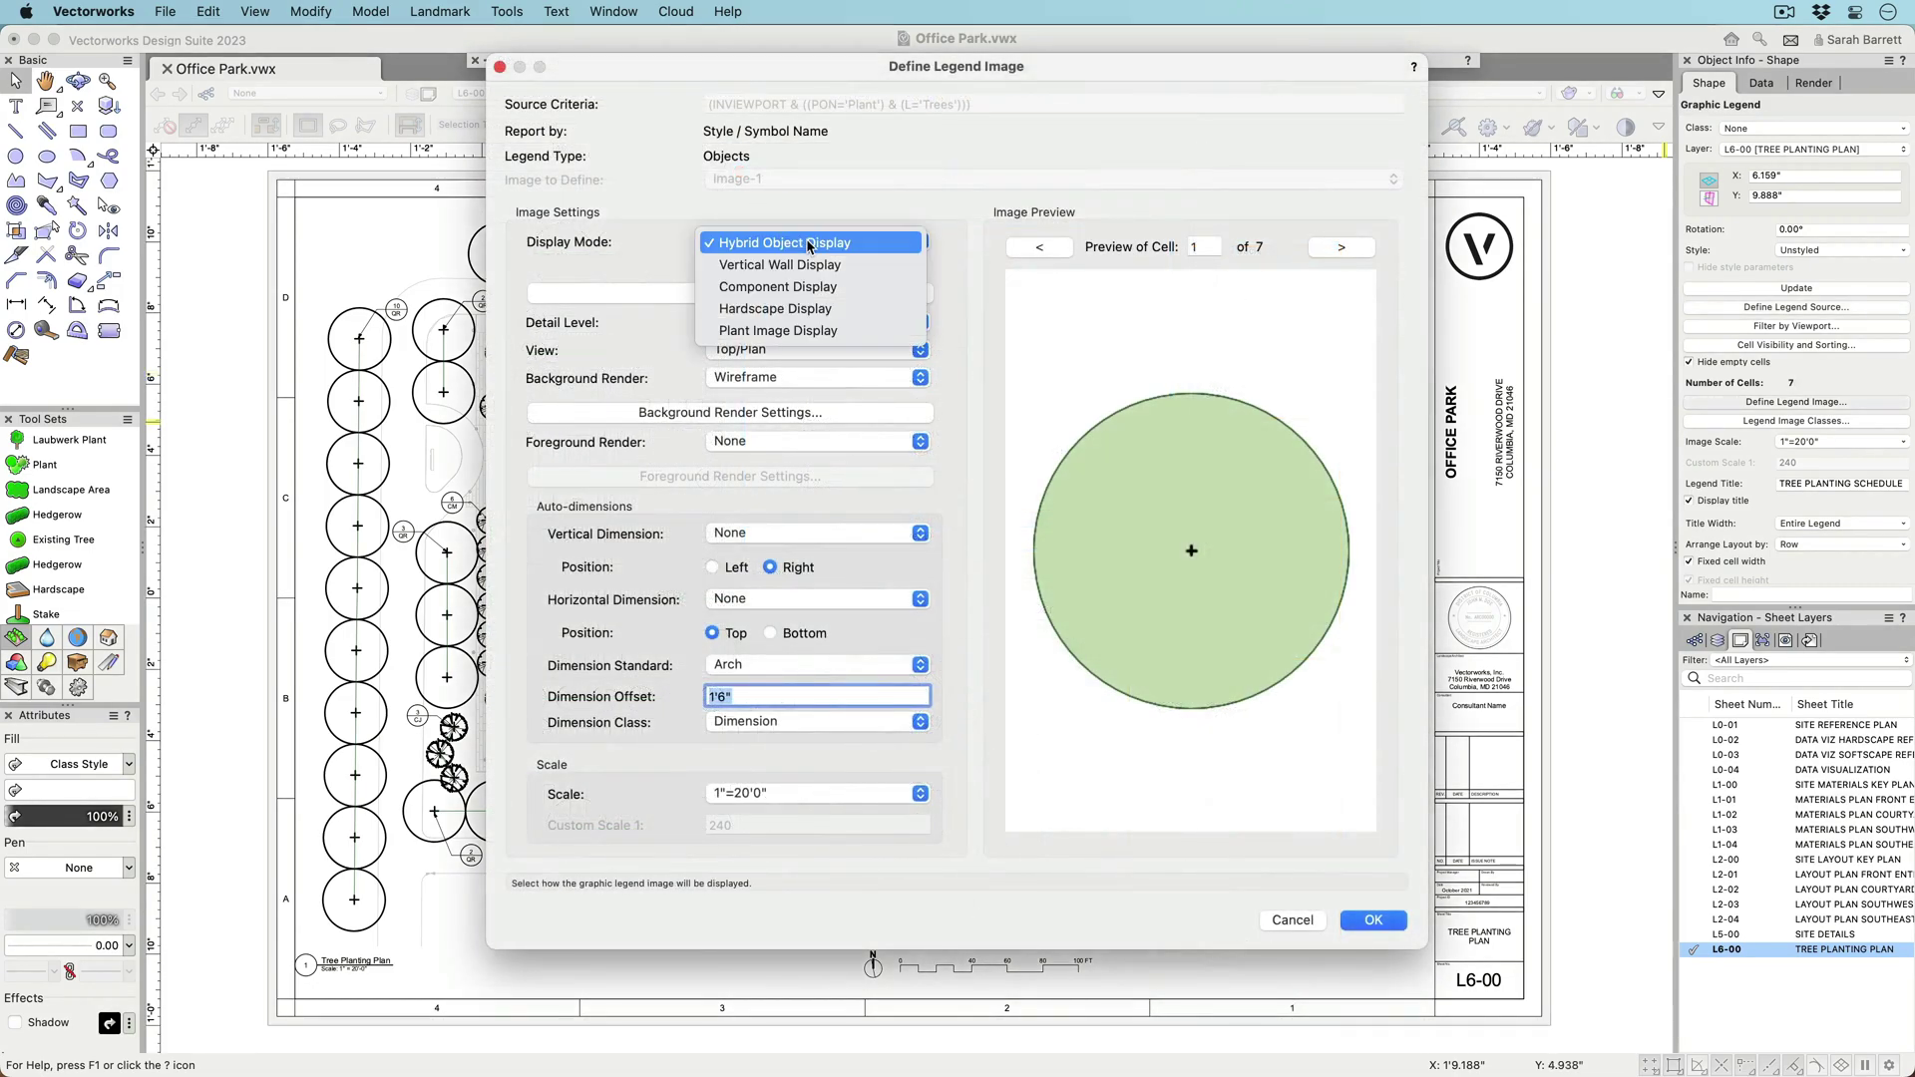
left_click(810, 243)
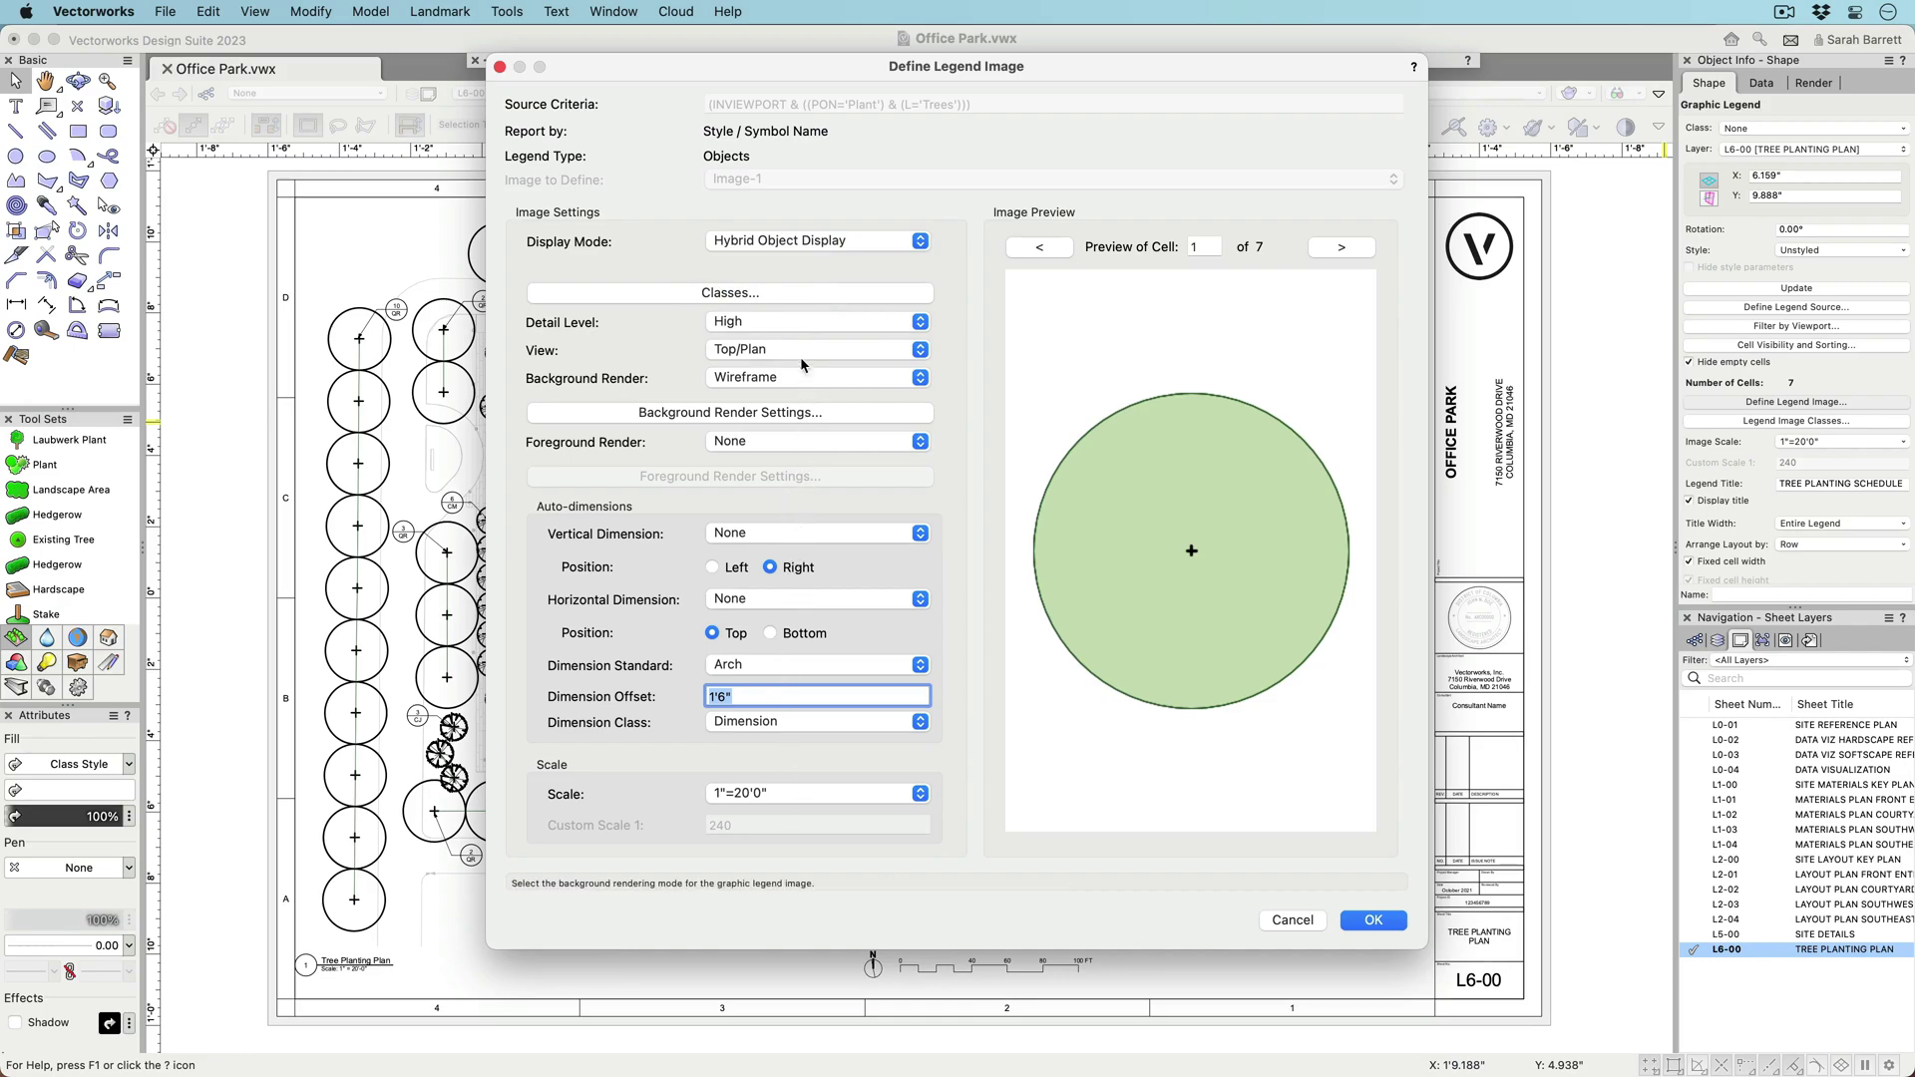
left_click(801, 290)
type("graph")
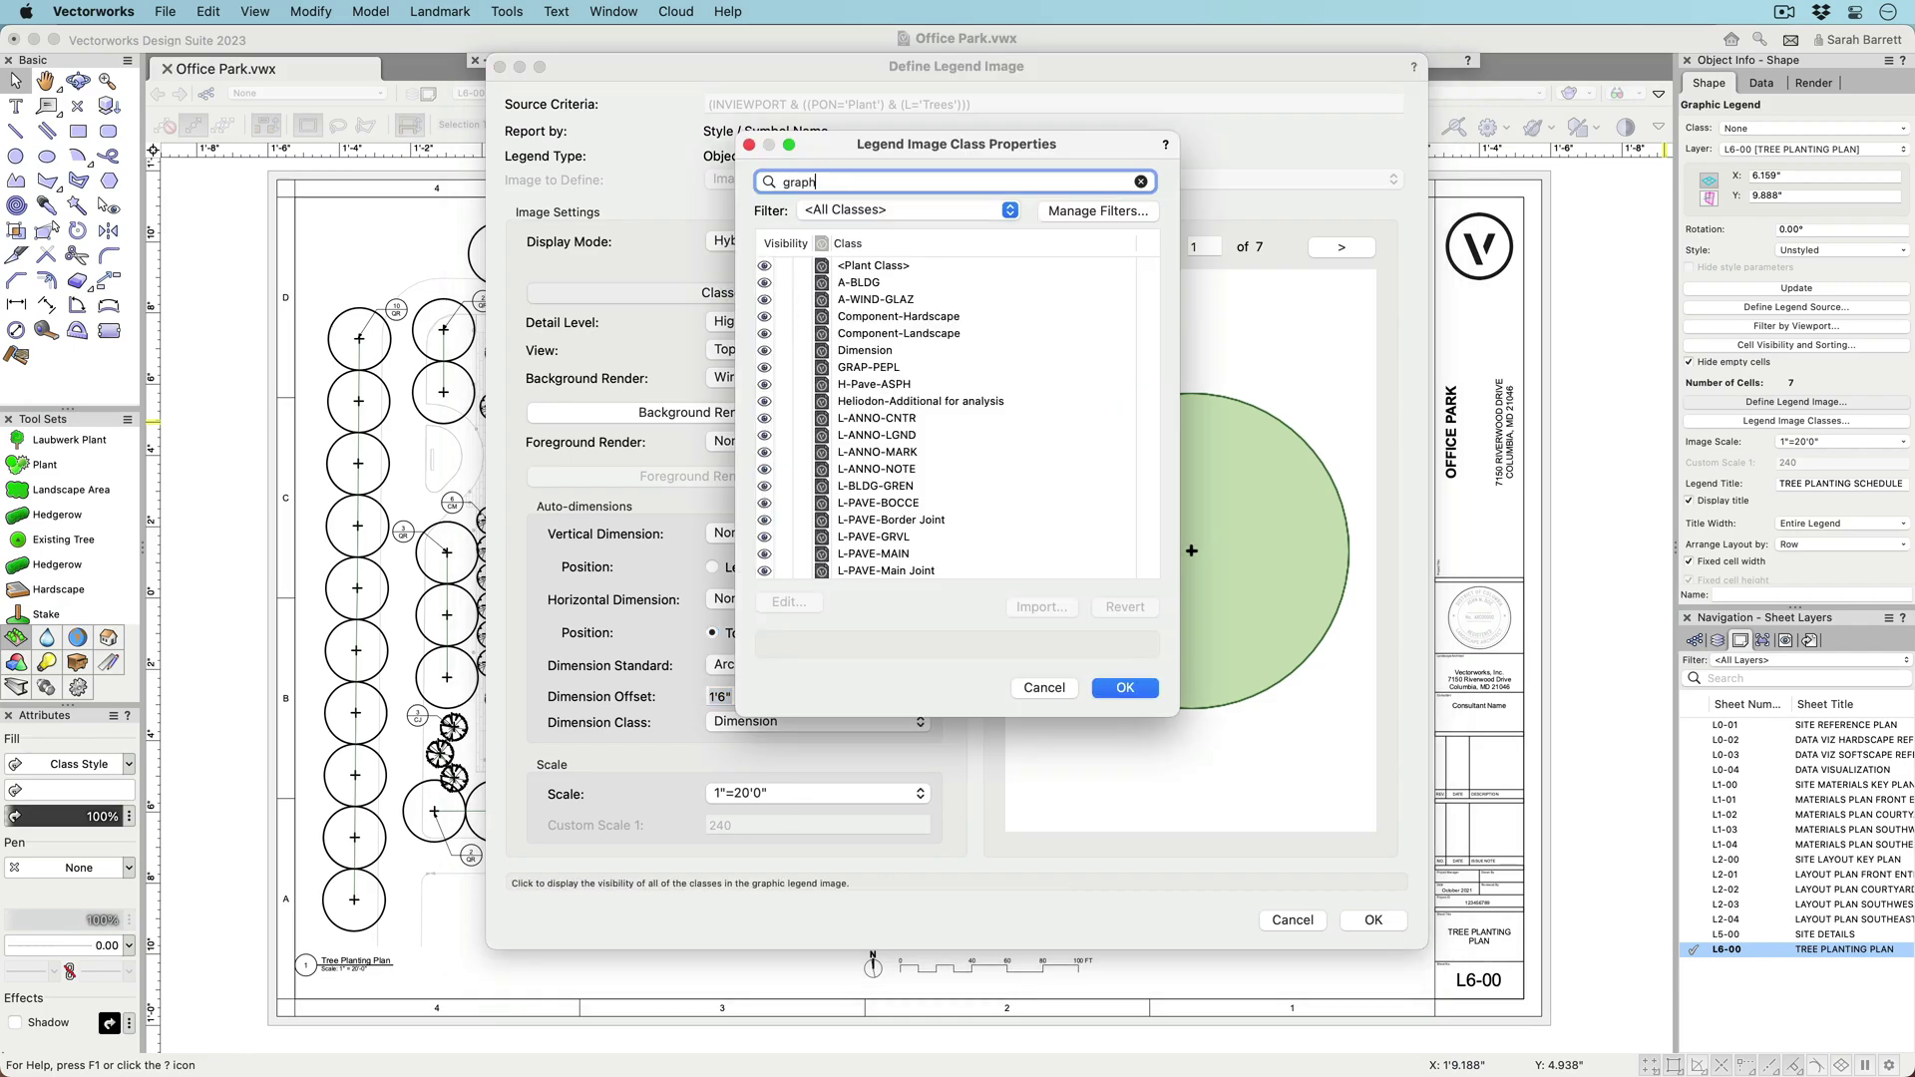
left_click(782, 284)
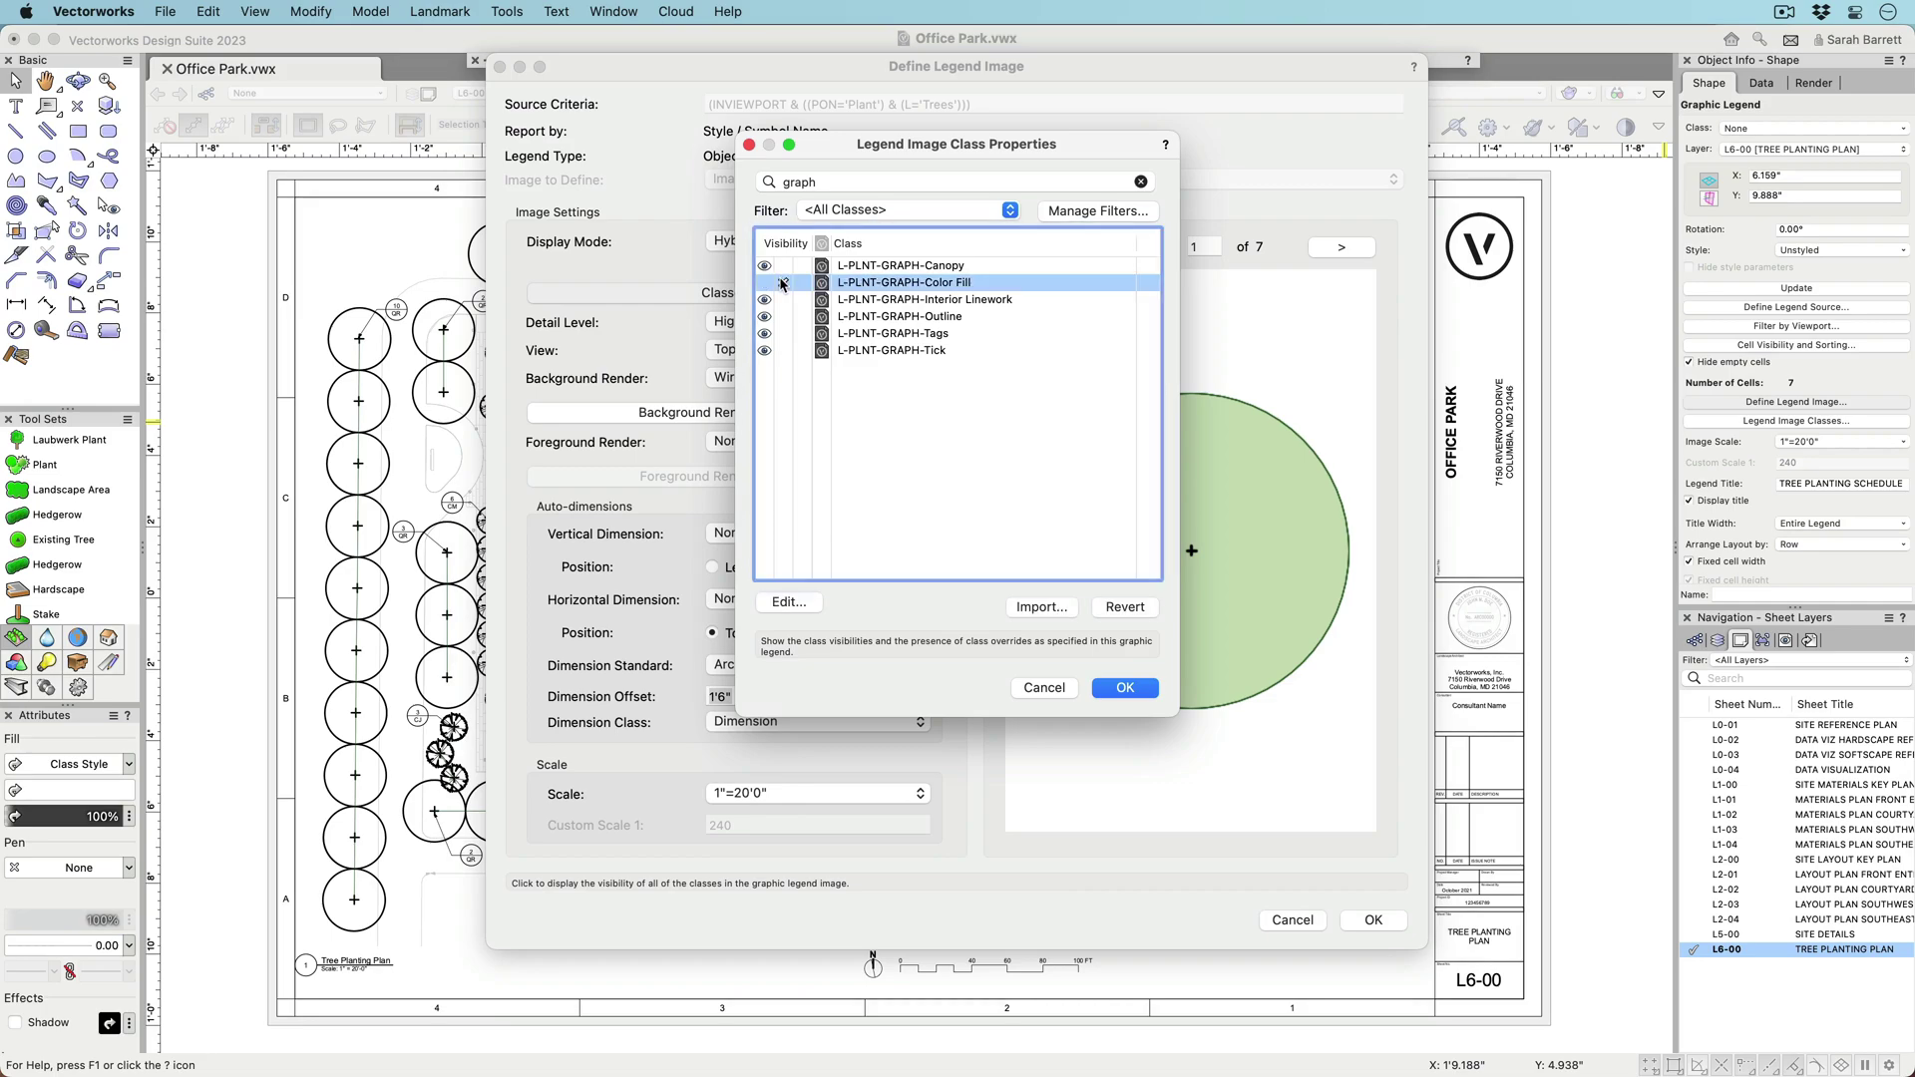
- Give the L-PLNT-GRAPH-Outline class a new line thickness and confirm the legend image settings
left_click(846, 317)
left_click(793, 602)
left_click(1262, 441)
left_click(1266, 522)
left_click(1452, 805)
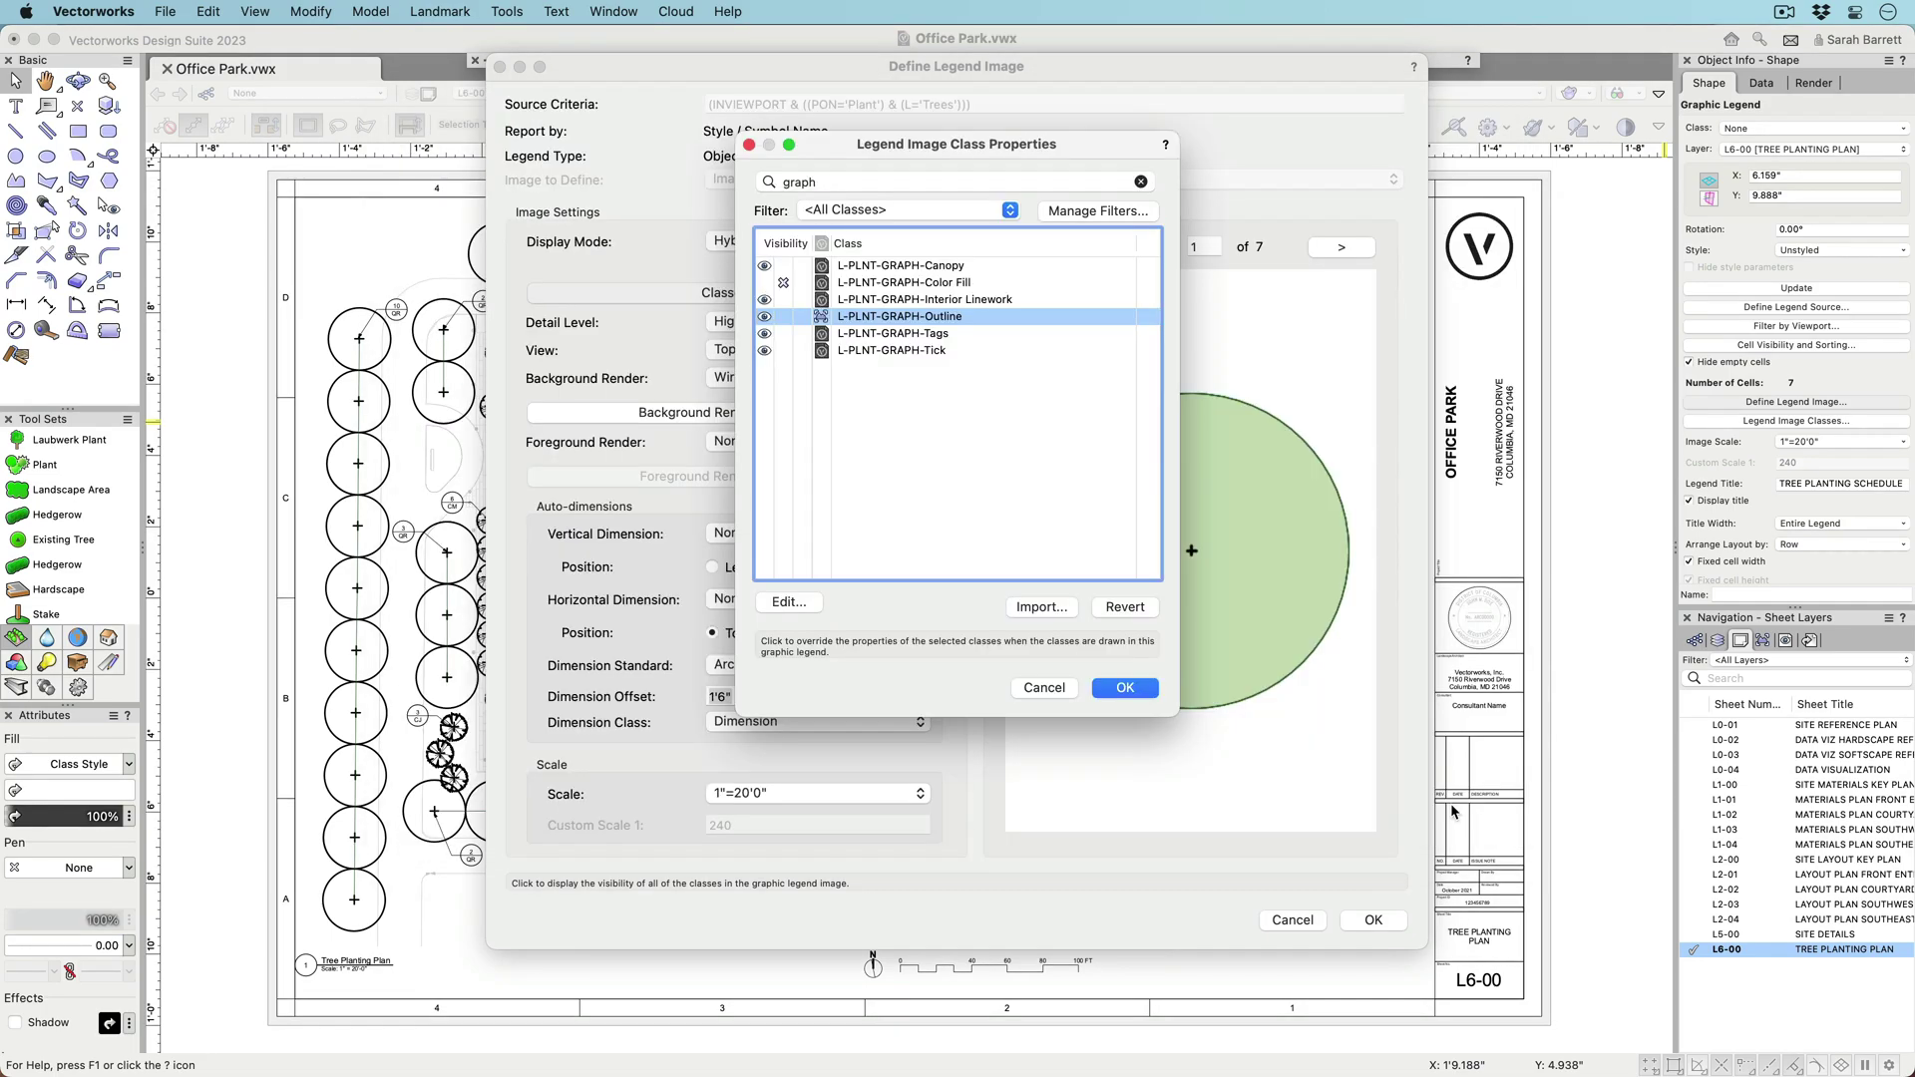
key("Return")
left_click(1373, 919)
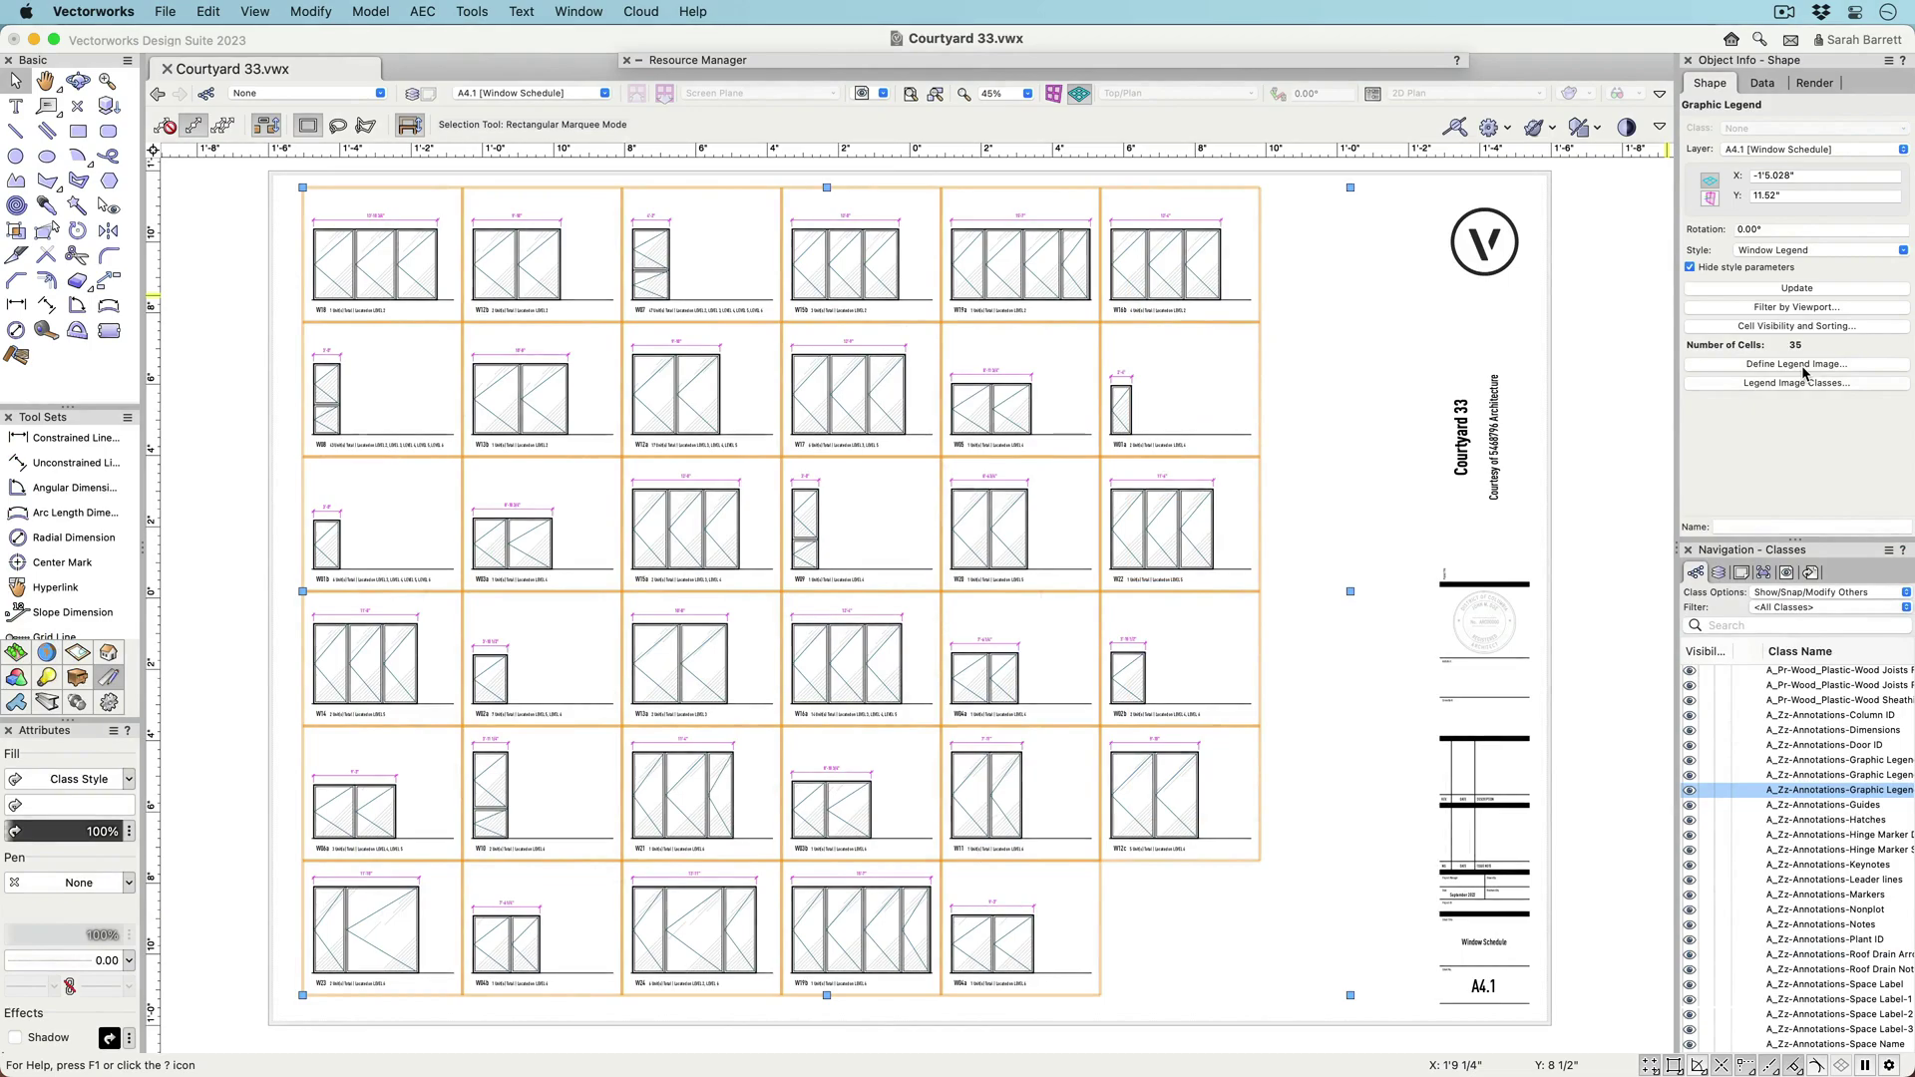
- Set the window legend's vertical image dimension to Window/Door Frame + Sill to Floor
left_click(1795, 364)
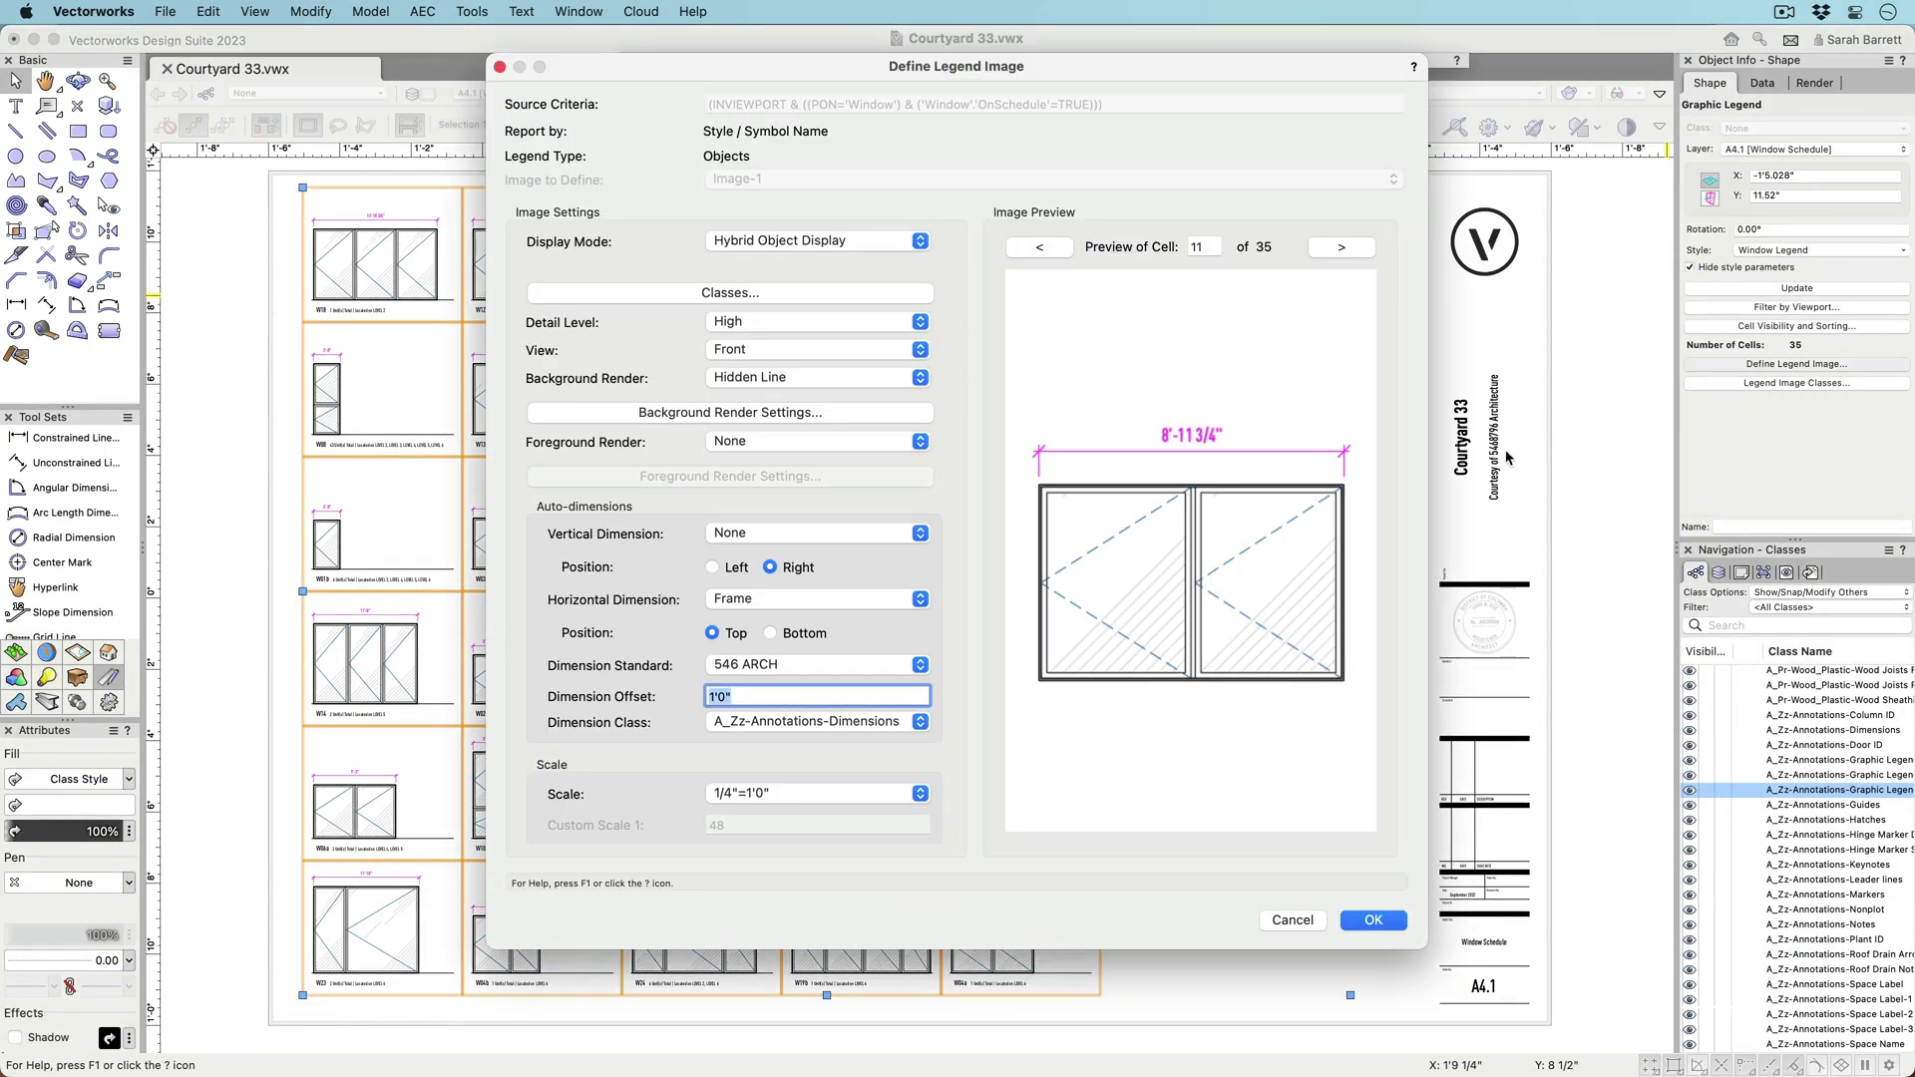
left_click(851, 533)
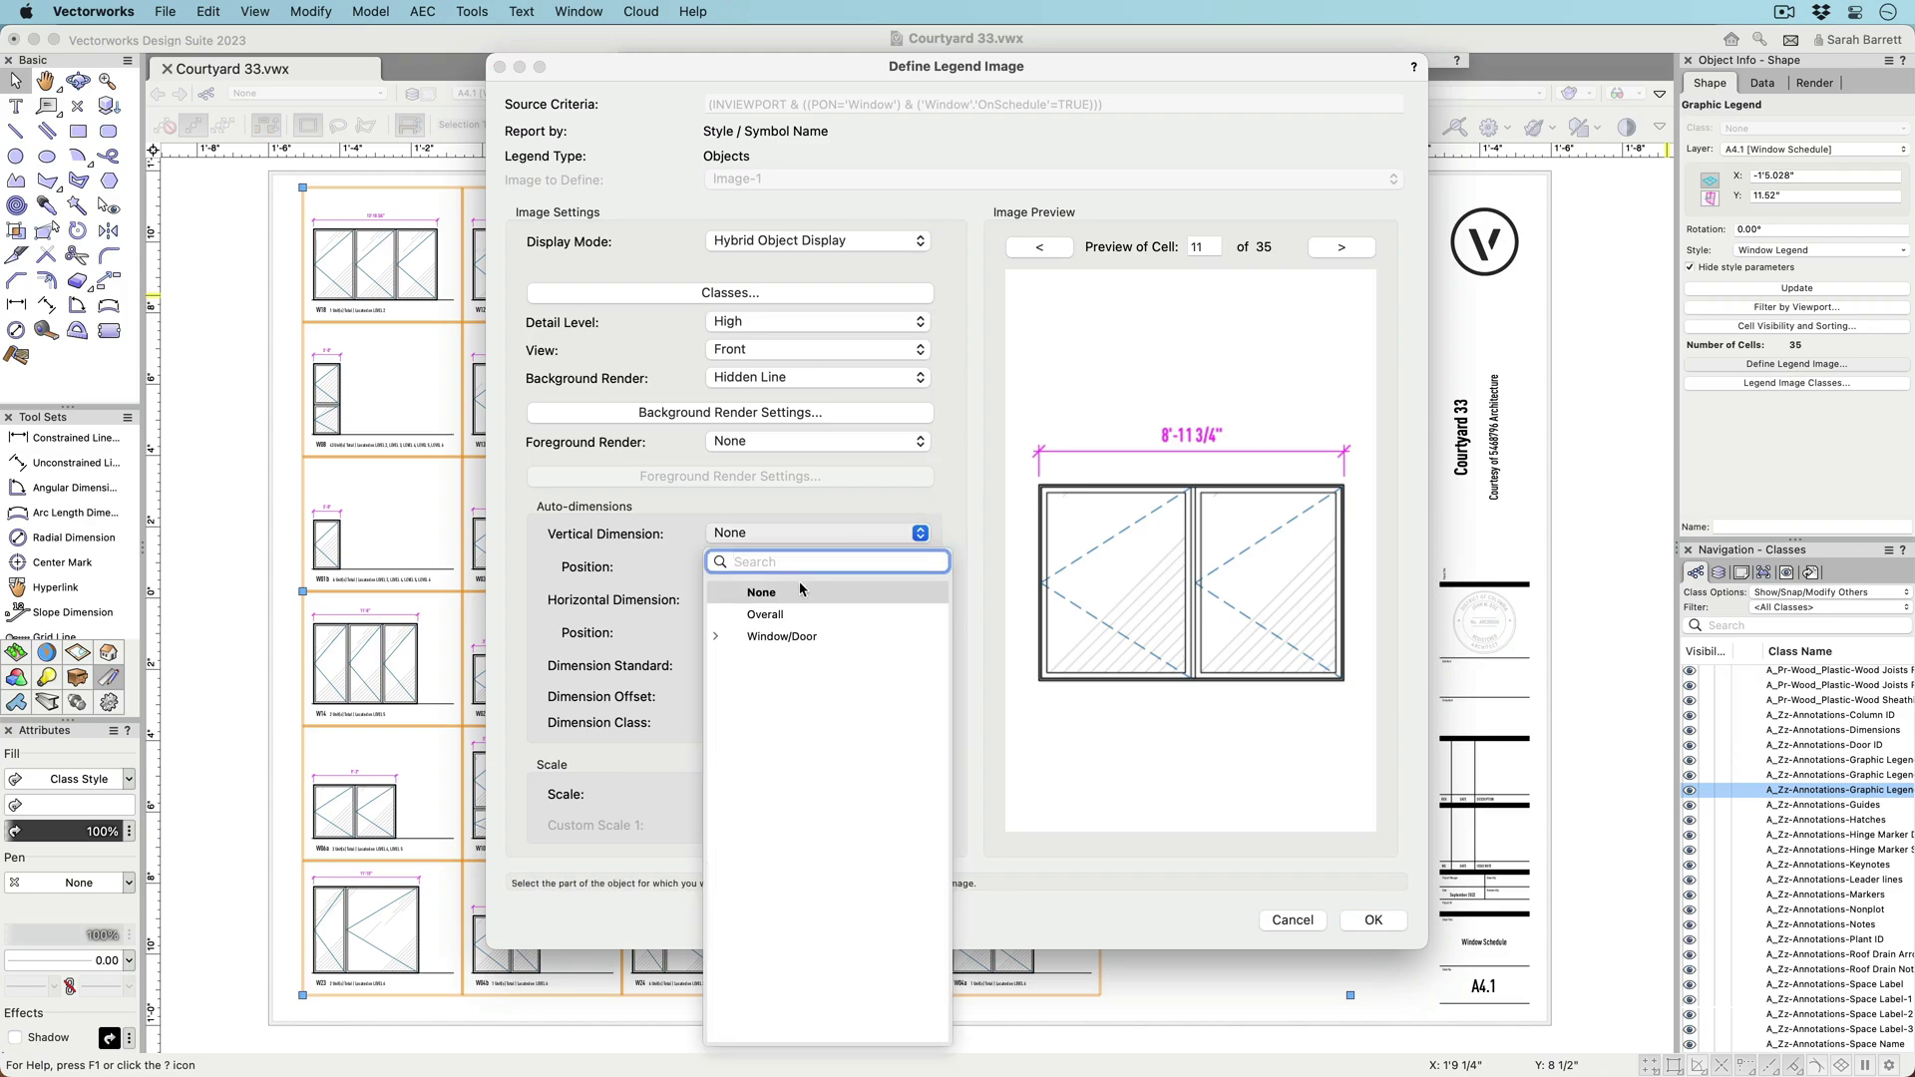
left_click(717, 637)
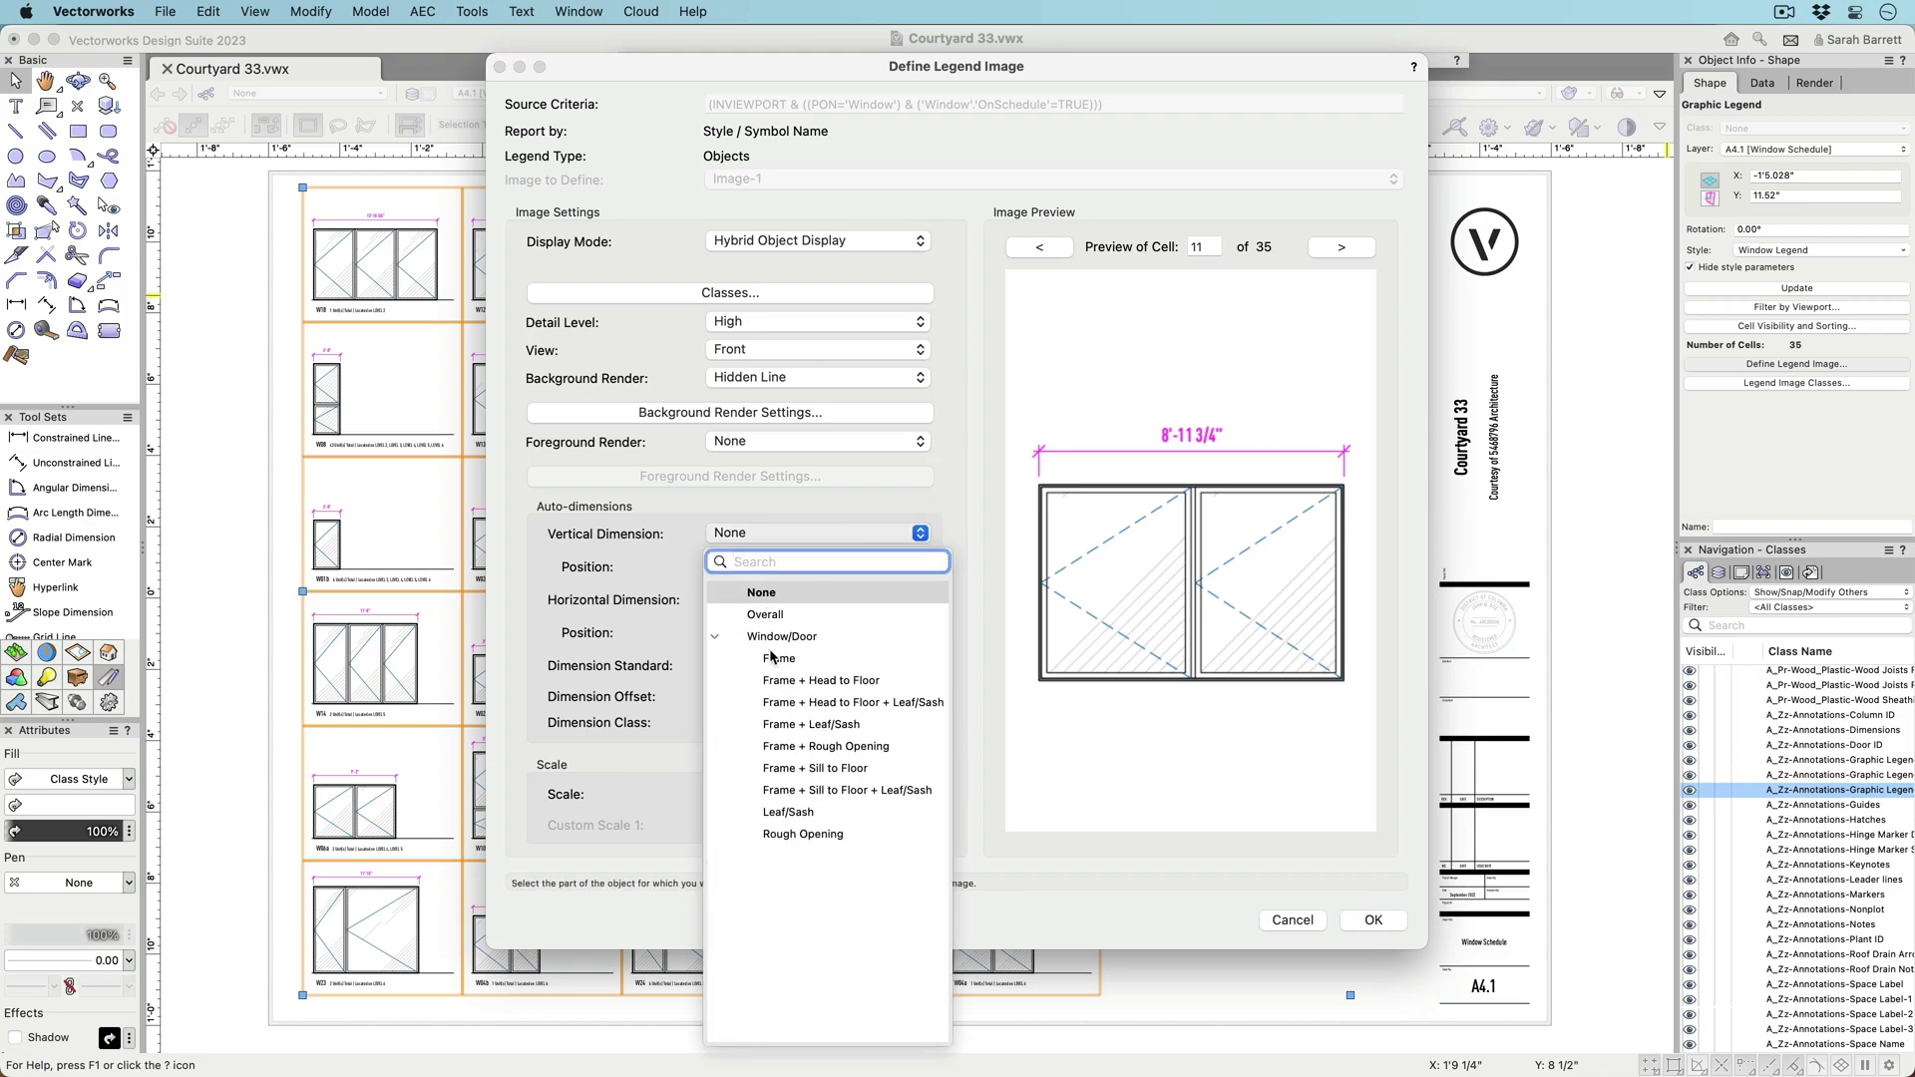
left_click(800, 771)
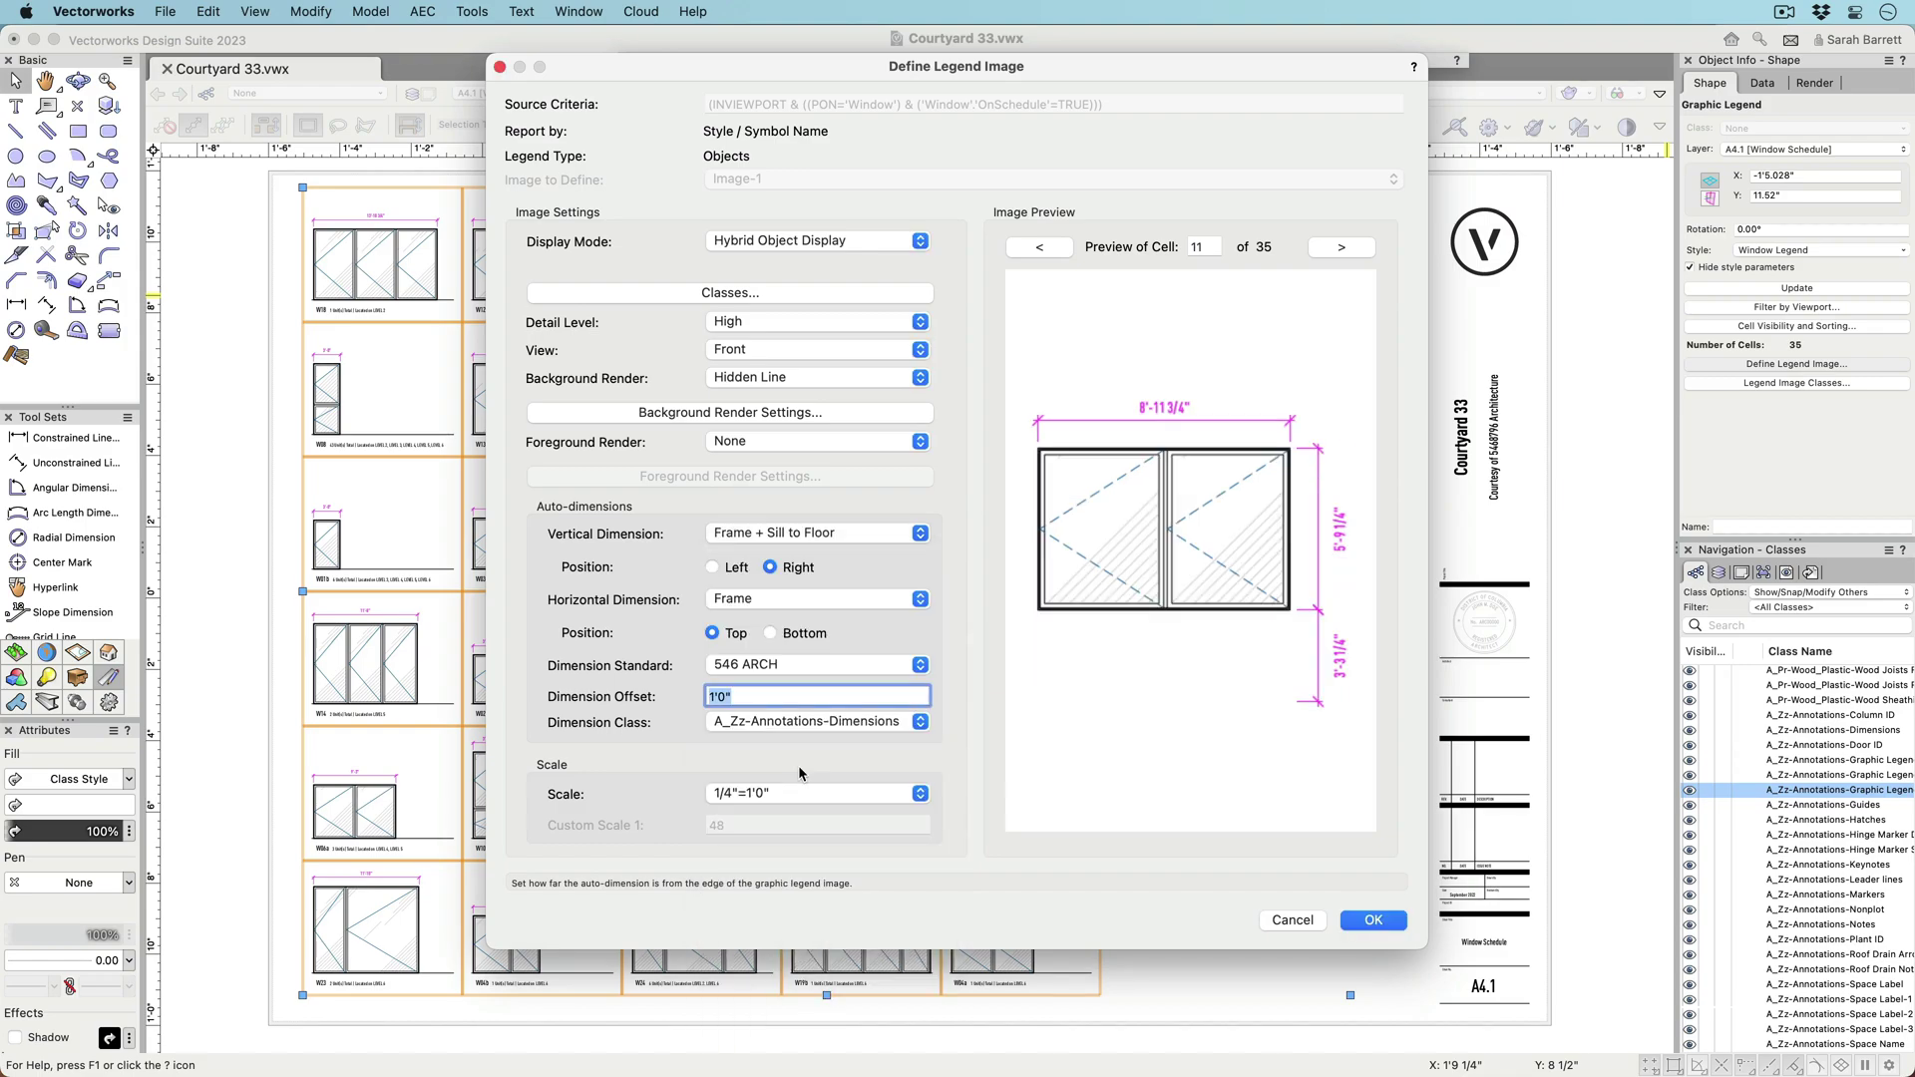
left_click(1376, 922)
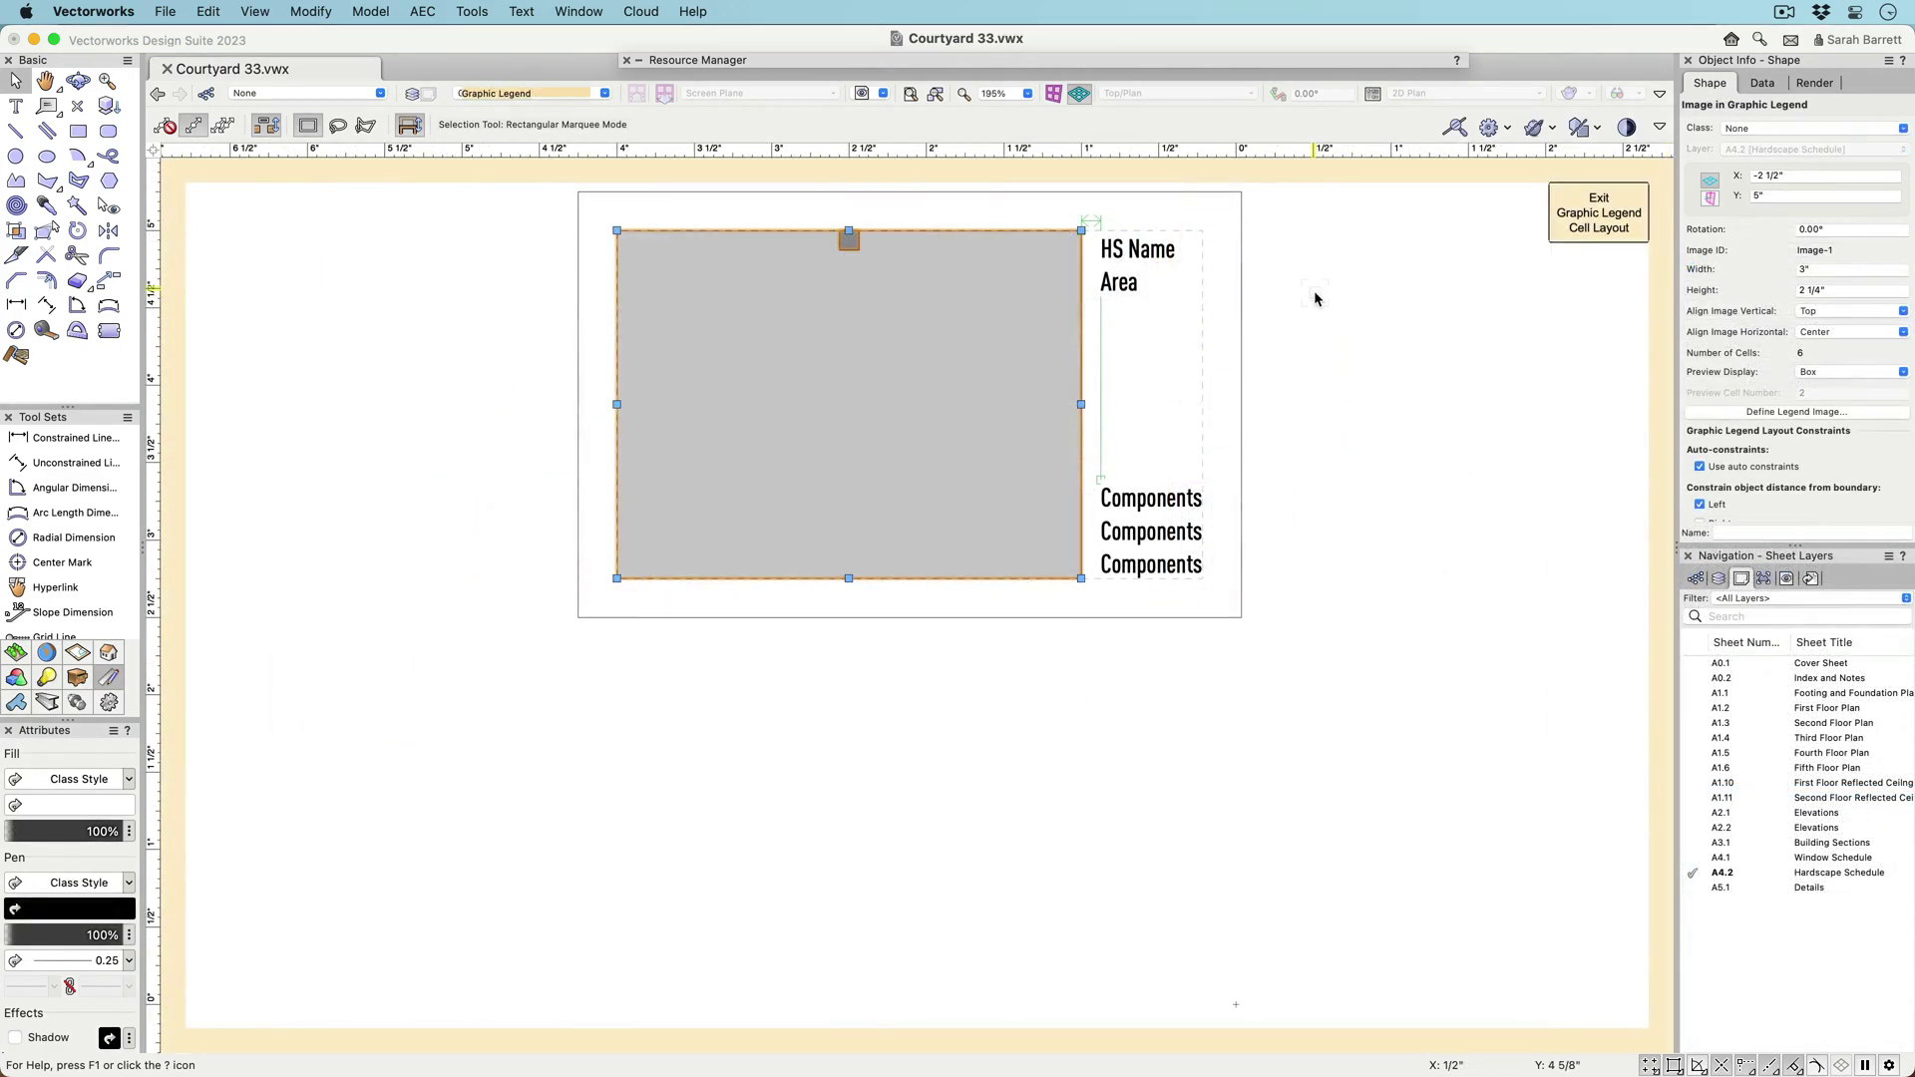
- Move the hardscape image about 2 1/2 inches lower; use Component Display with Overall vertical dimension
left_click_drag(850, 239, 844, 621)
left_click(1816, 413)
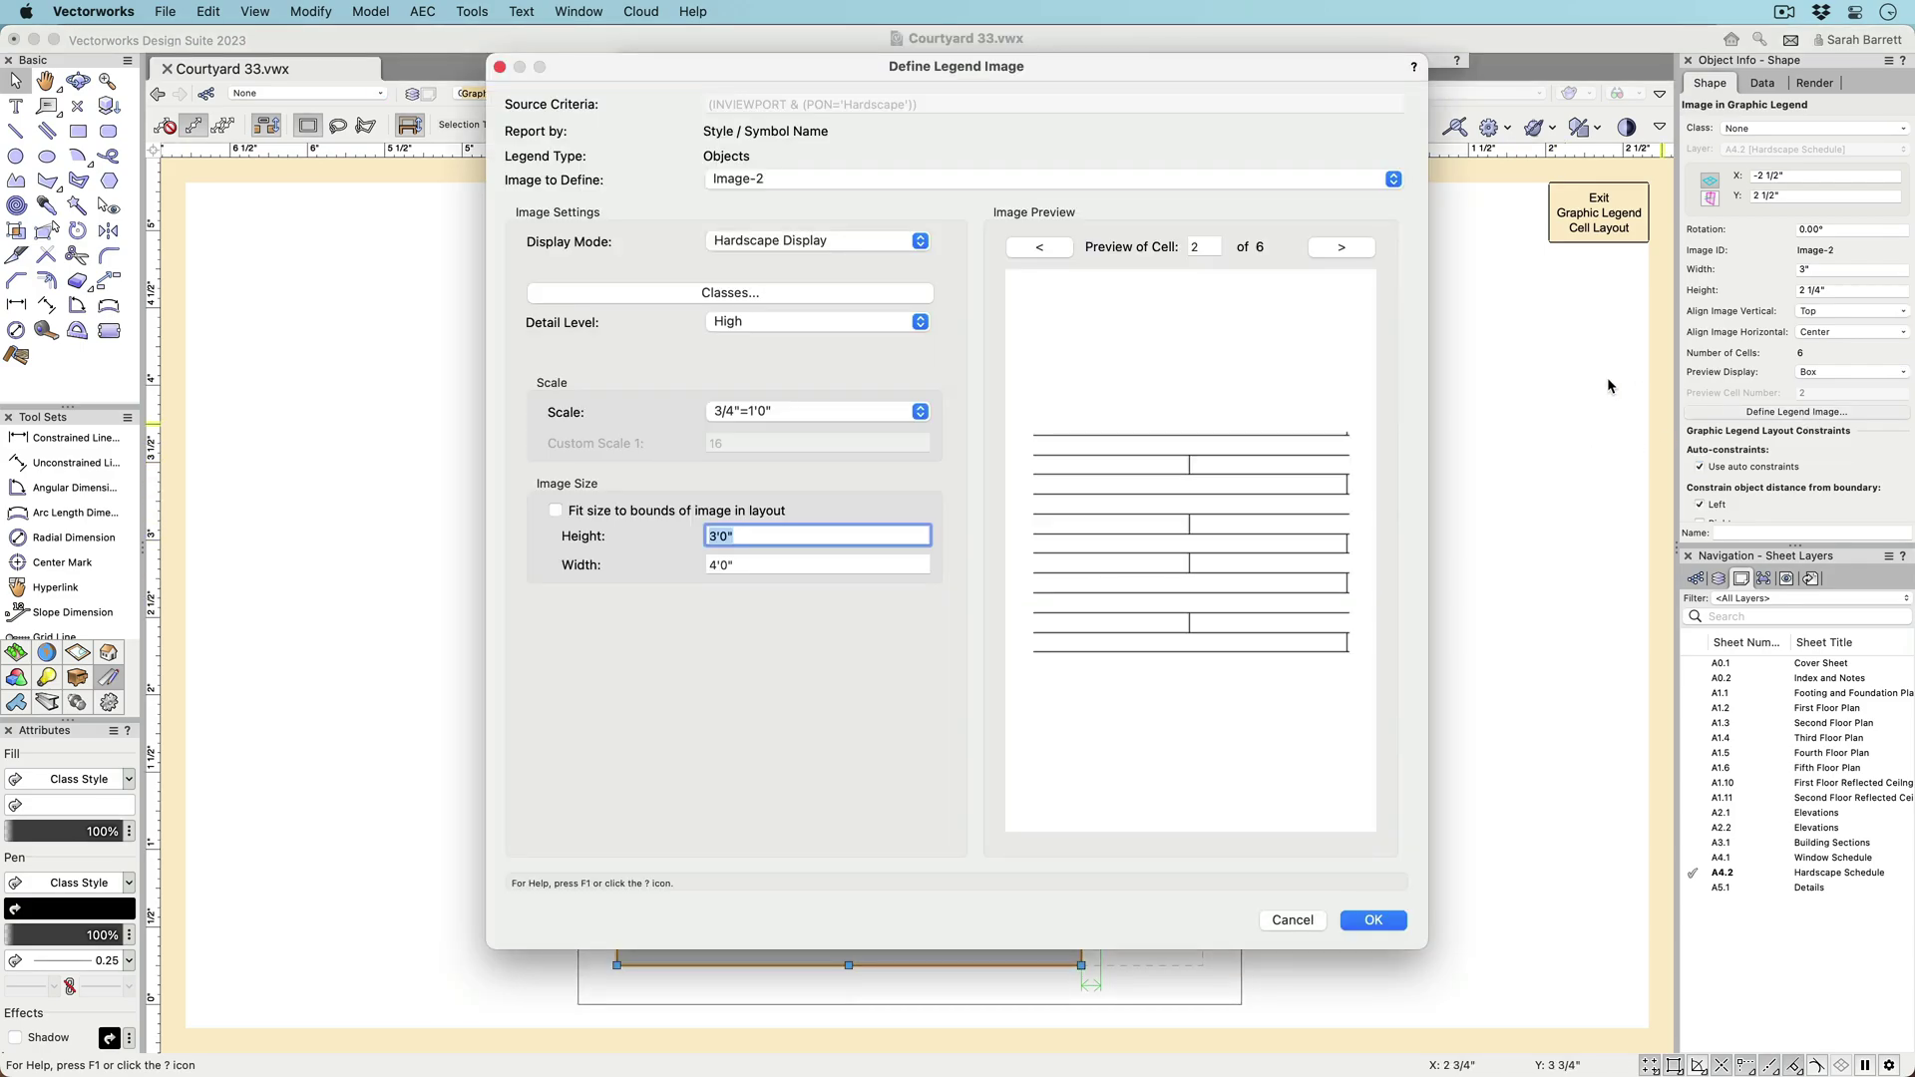
left_click(793, 241)
left_click(787, 222)
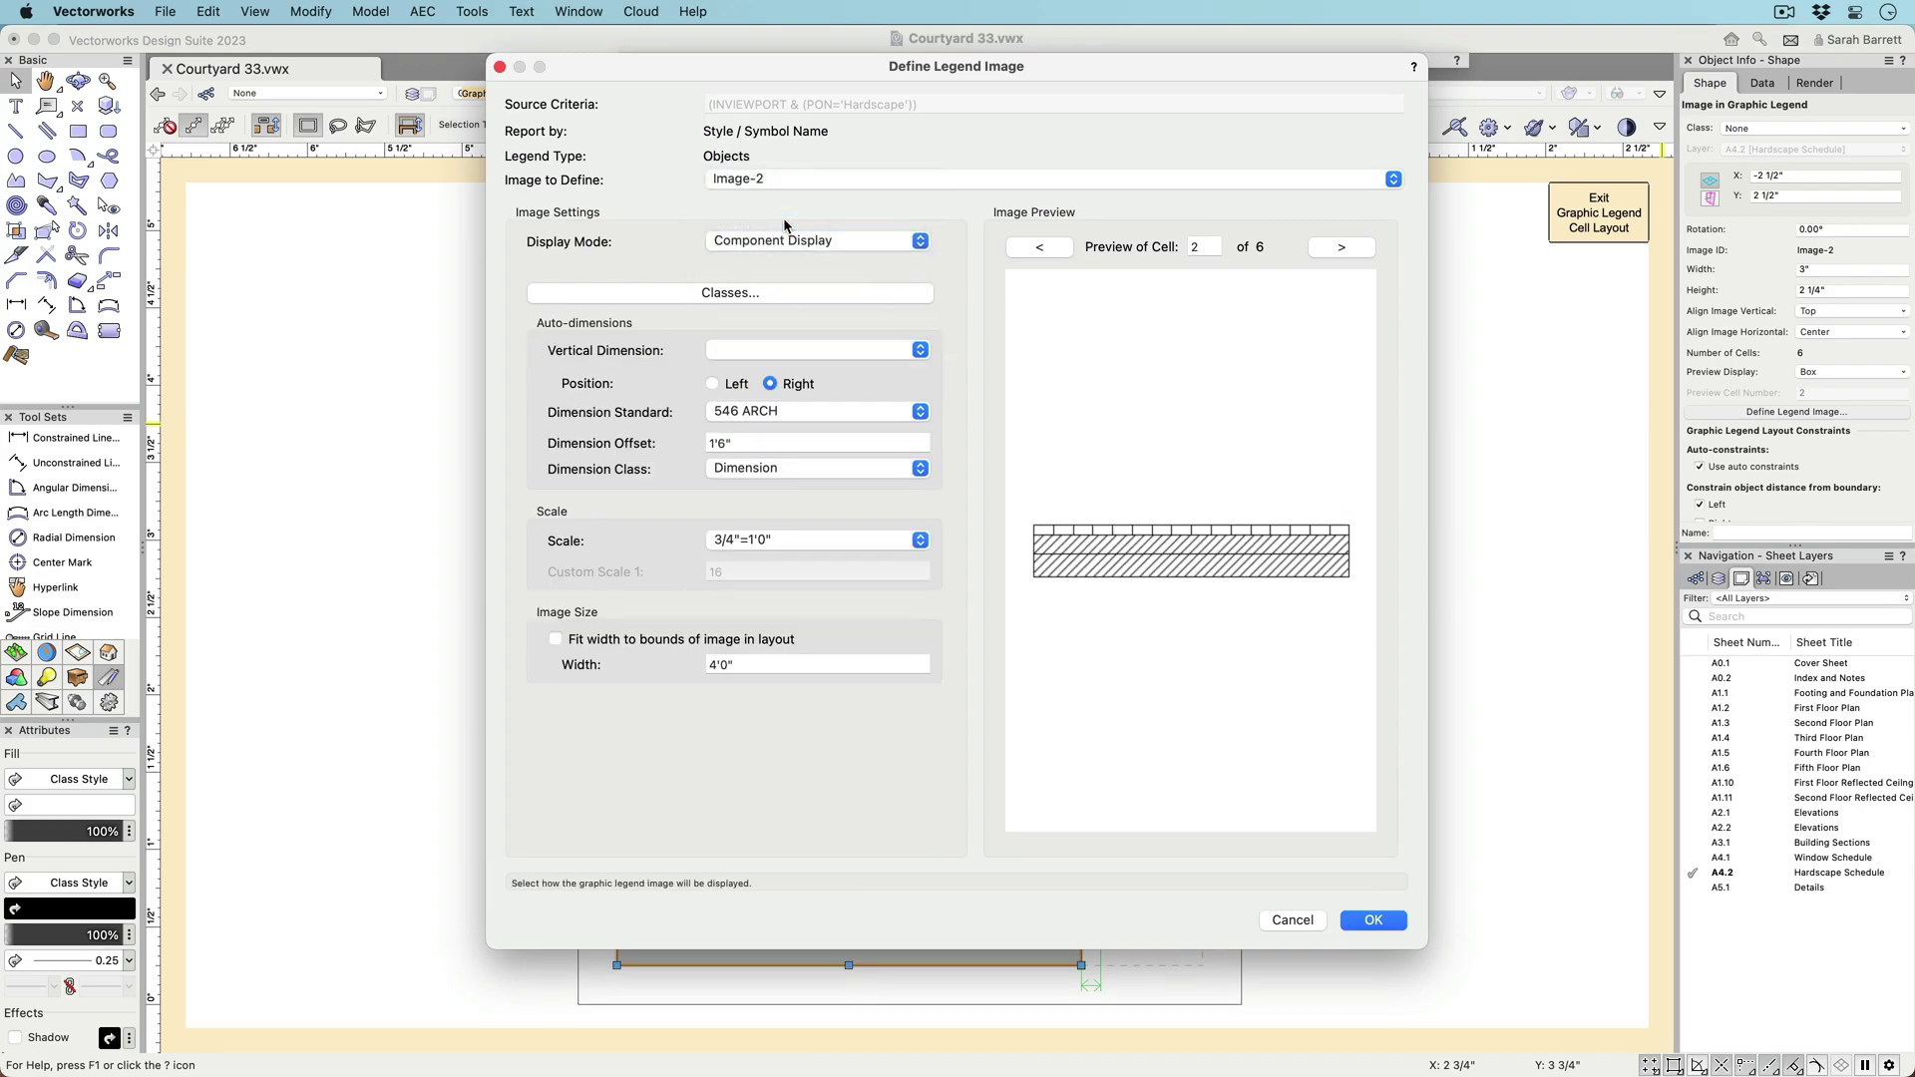
left_click(801, 350)
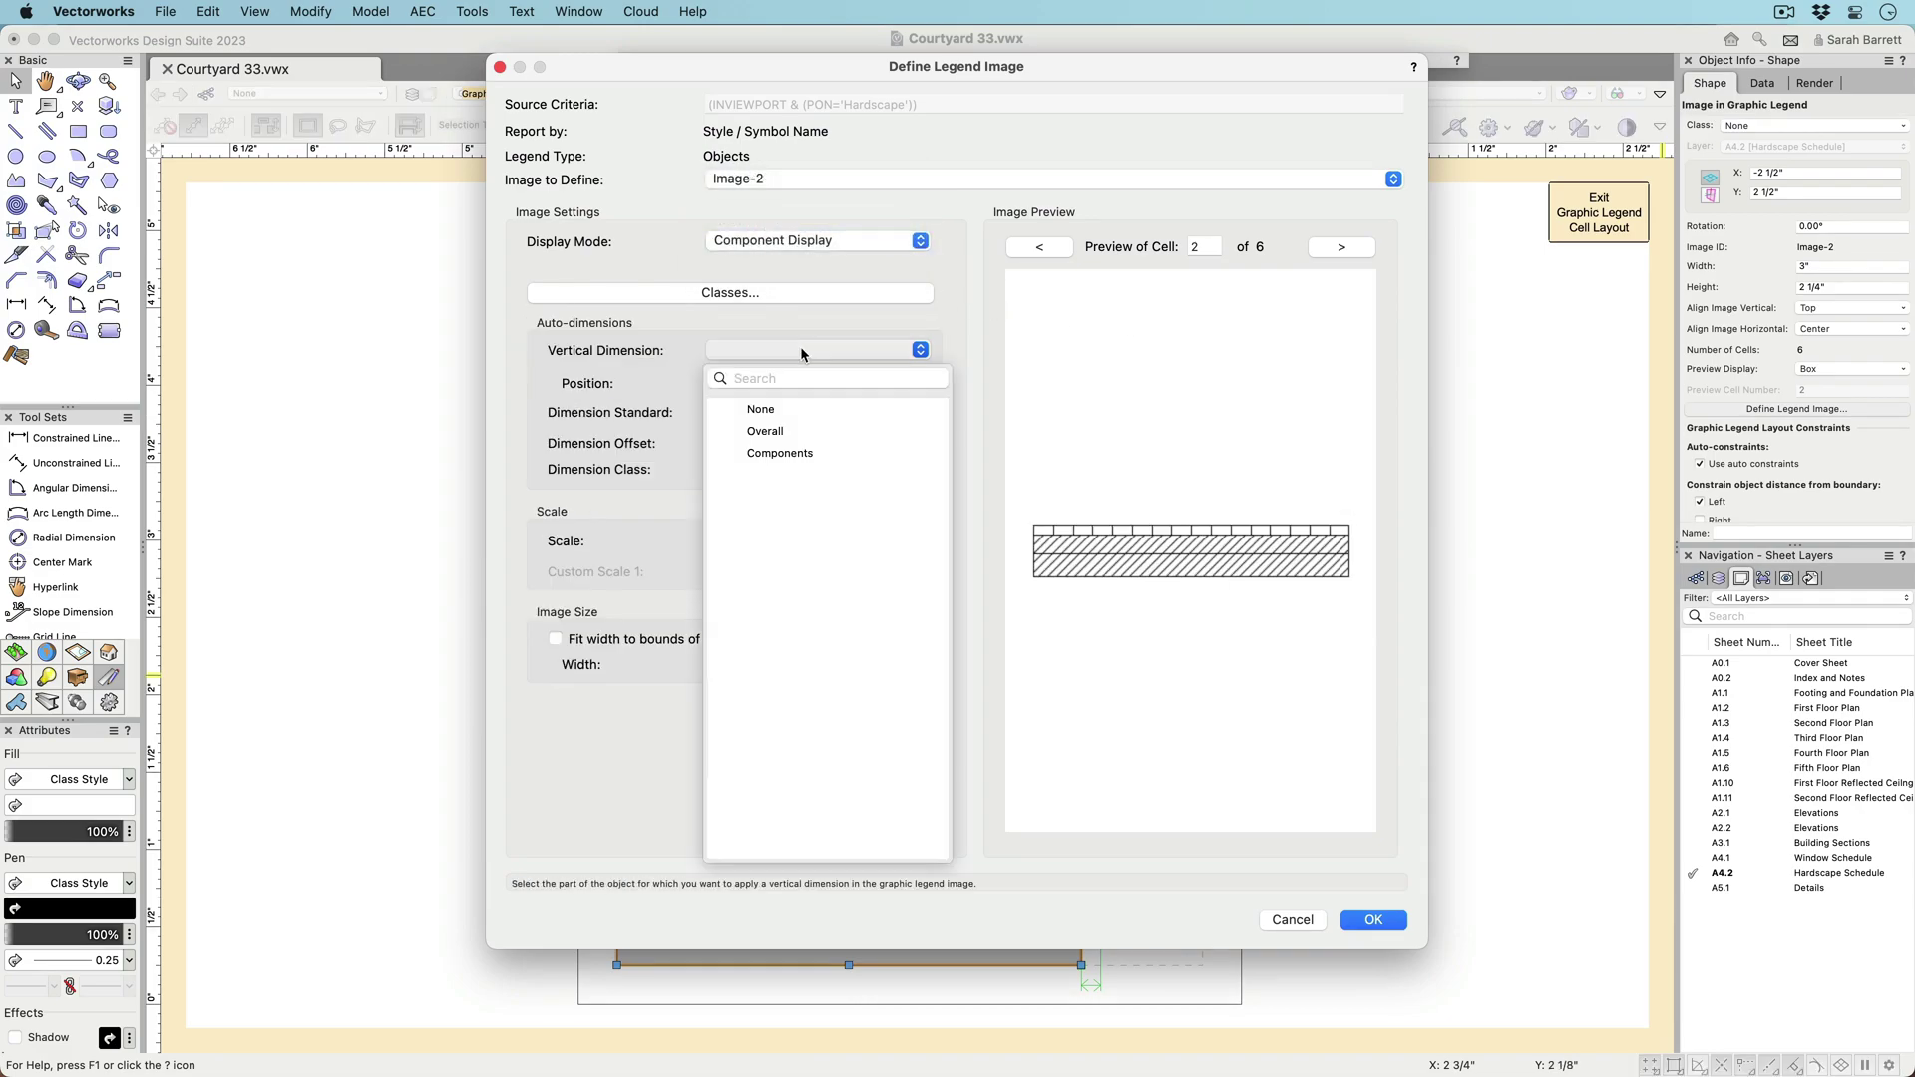
left_click(807, 431)
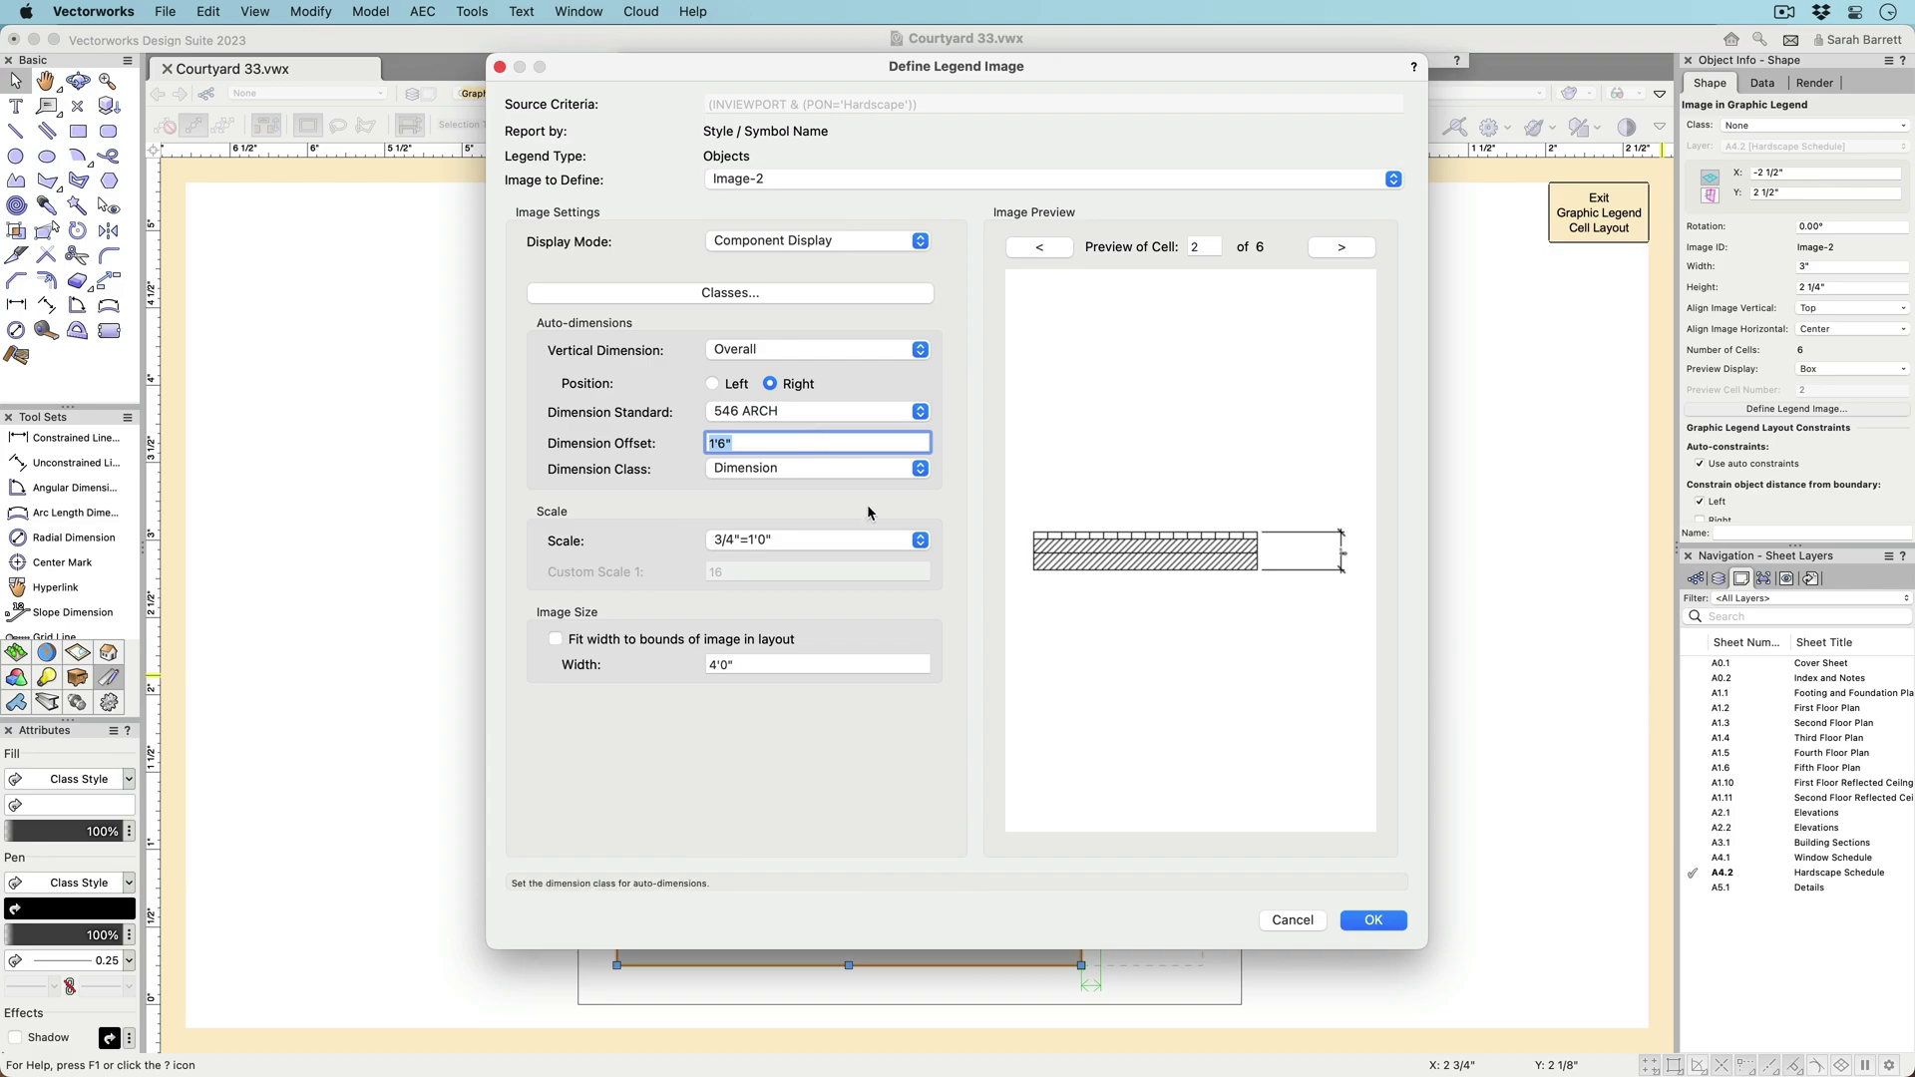
left_click(1364, 918)
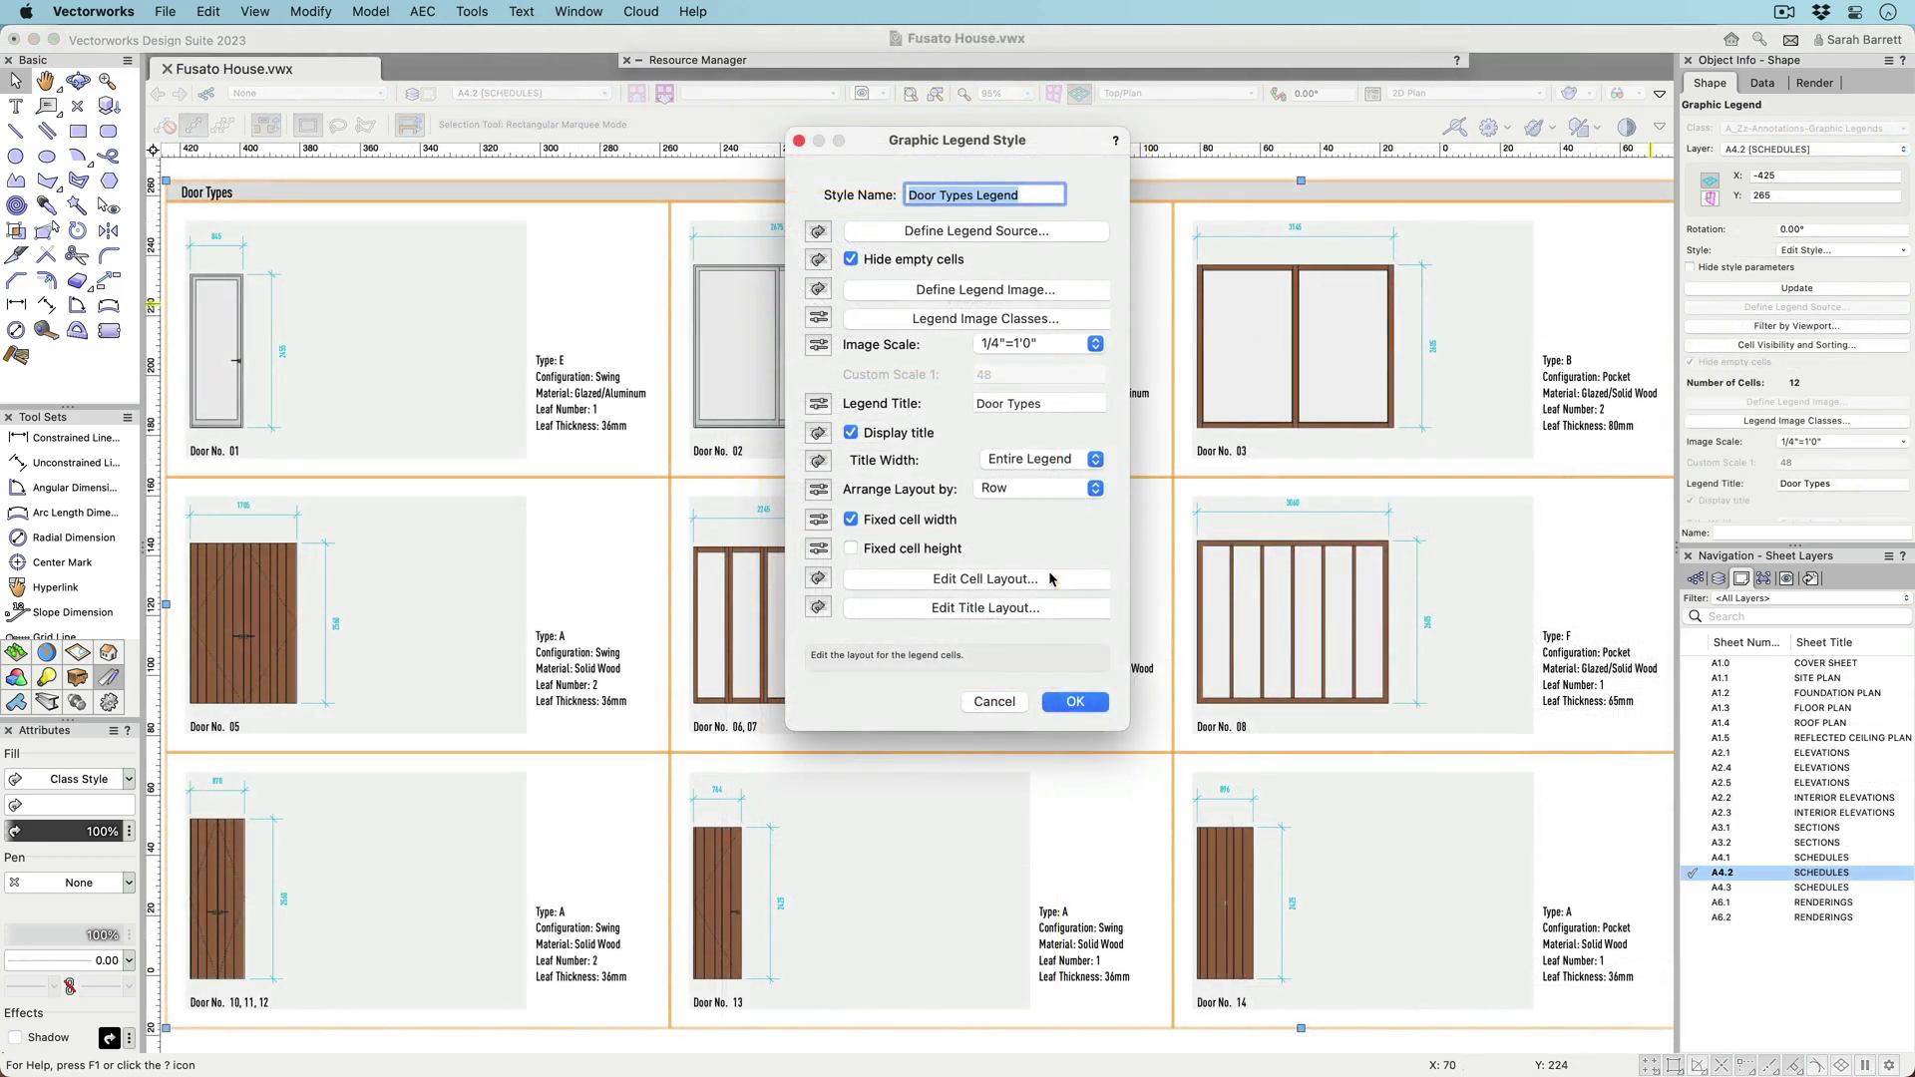
- Link the Door Types cell's Info text to Object Parameters as a dynamic field
left_click(1049, 578)
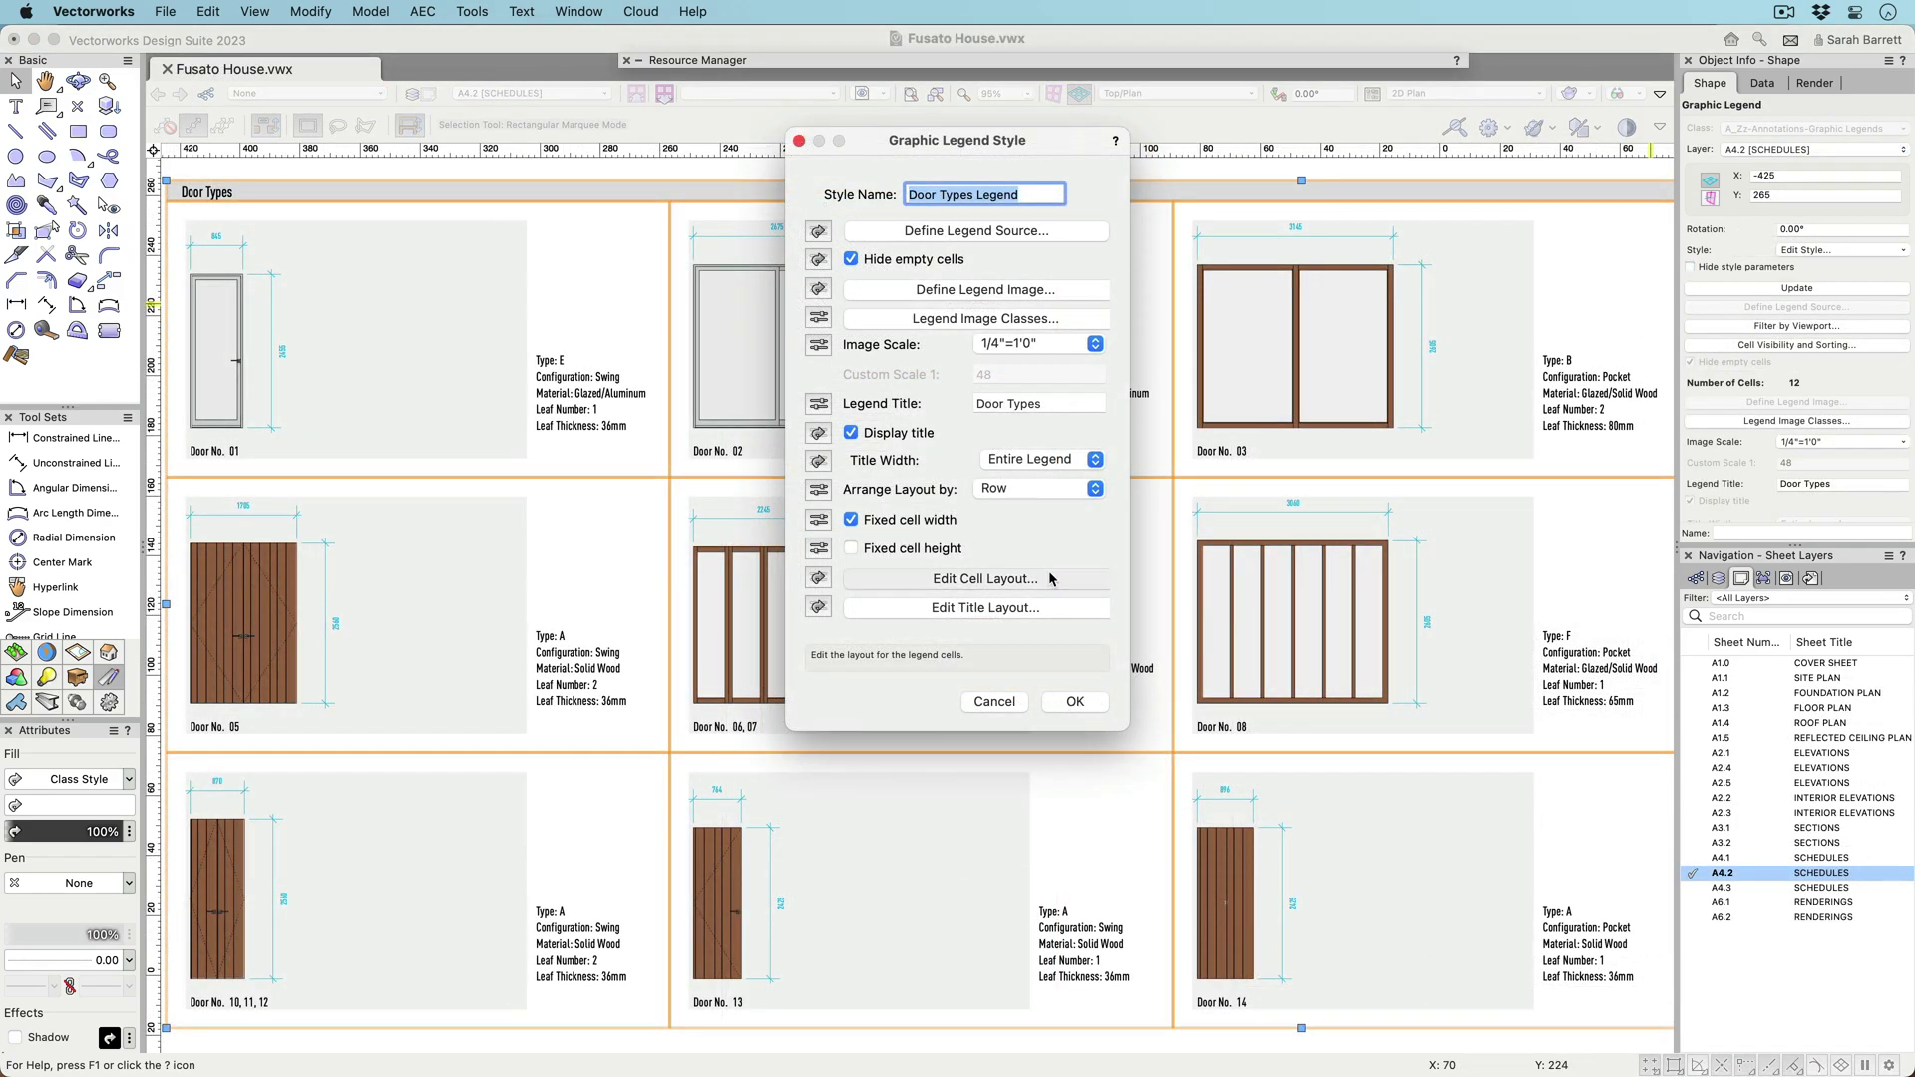
left_click(1414, 850)
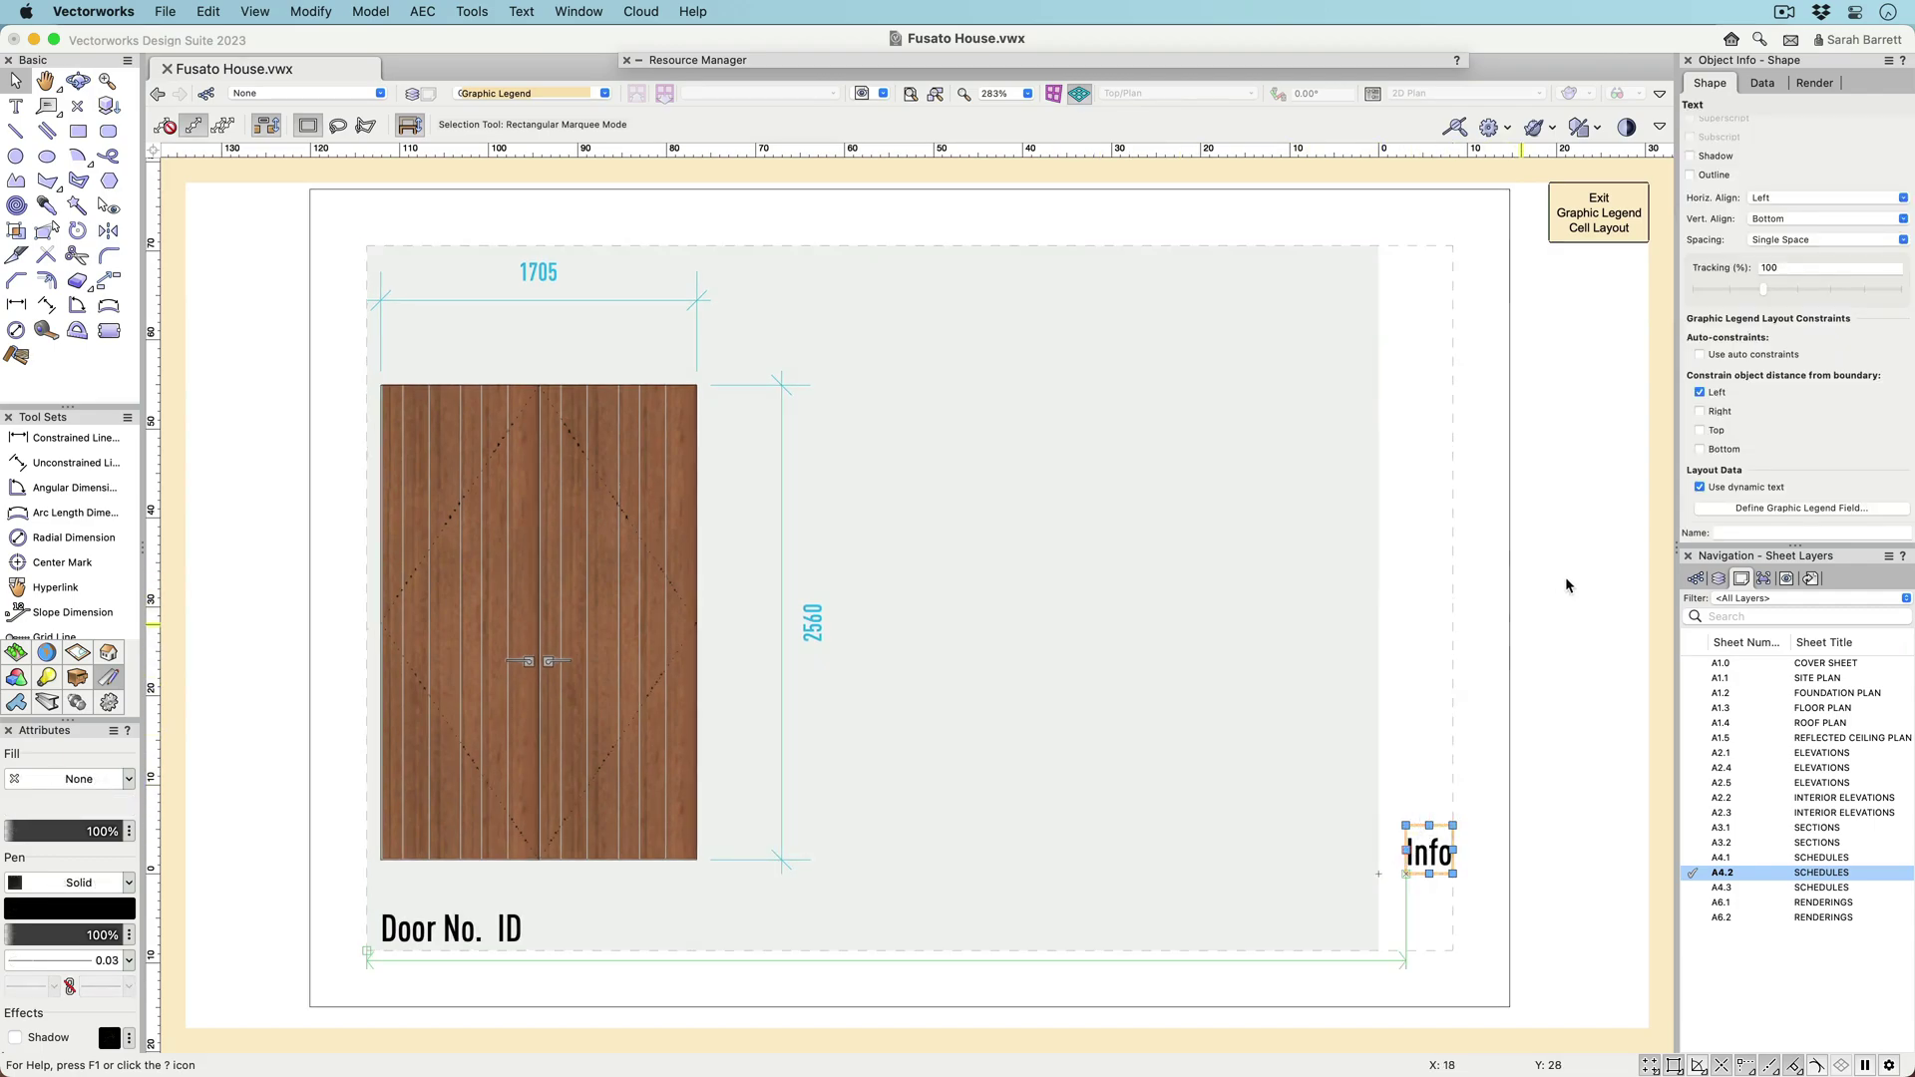
left_click(1729, 509)
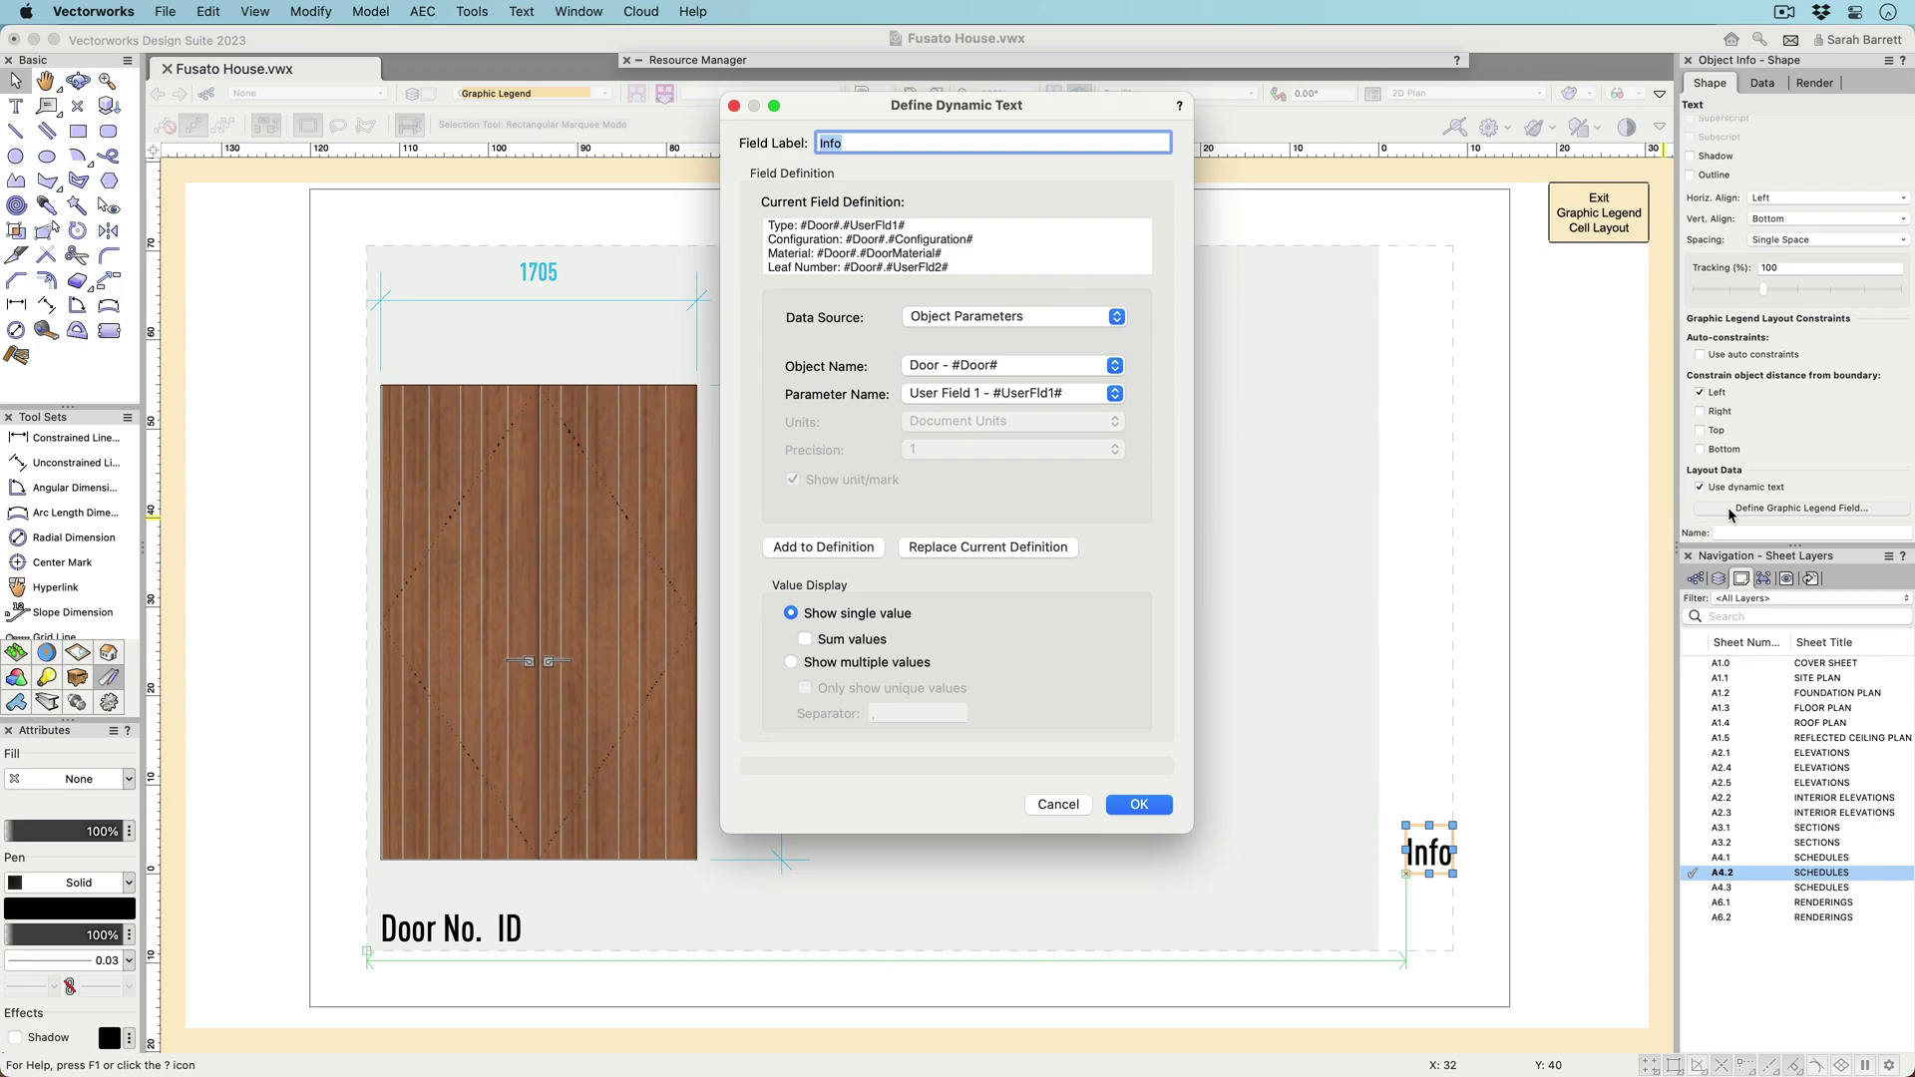
left_click(999, 317)
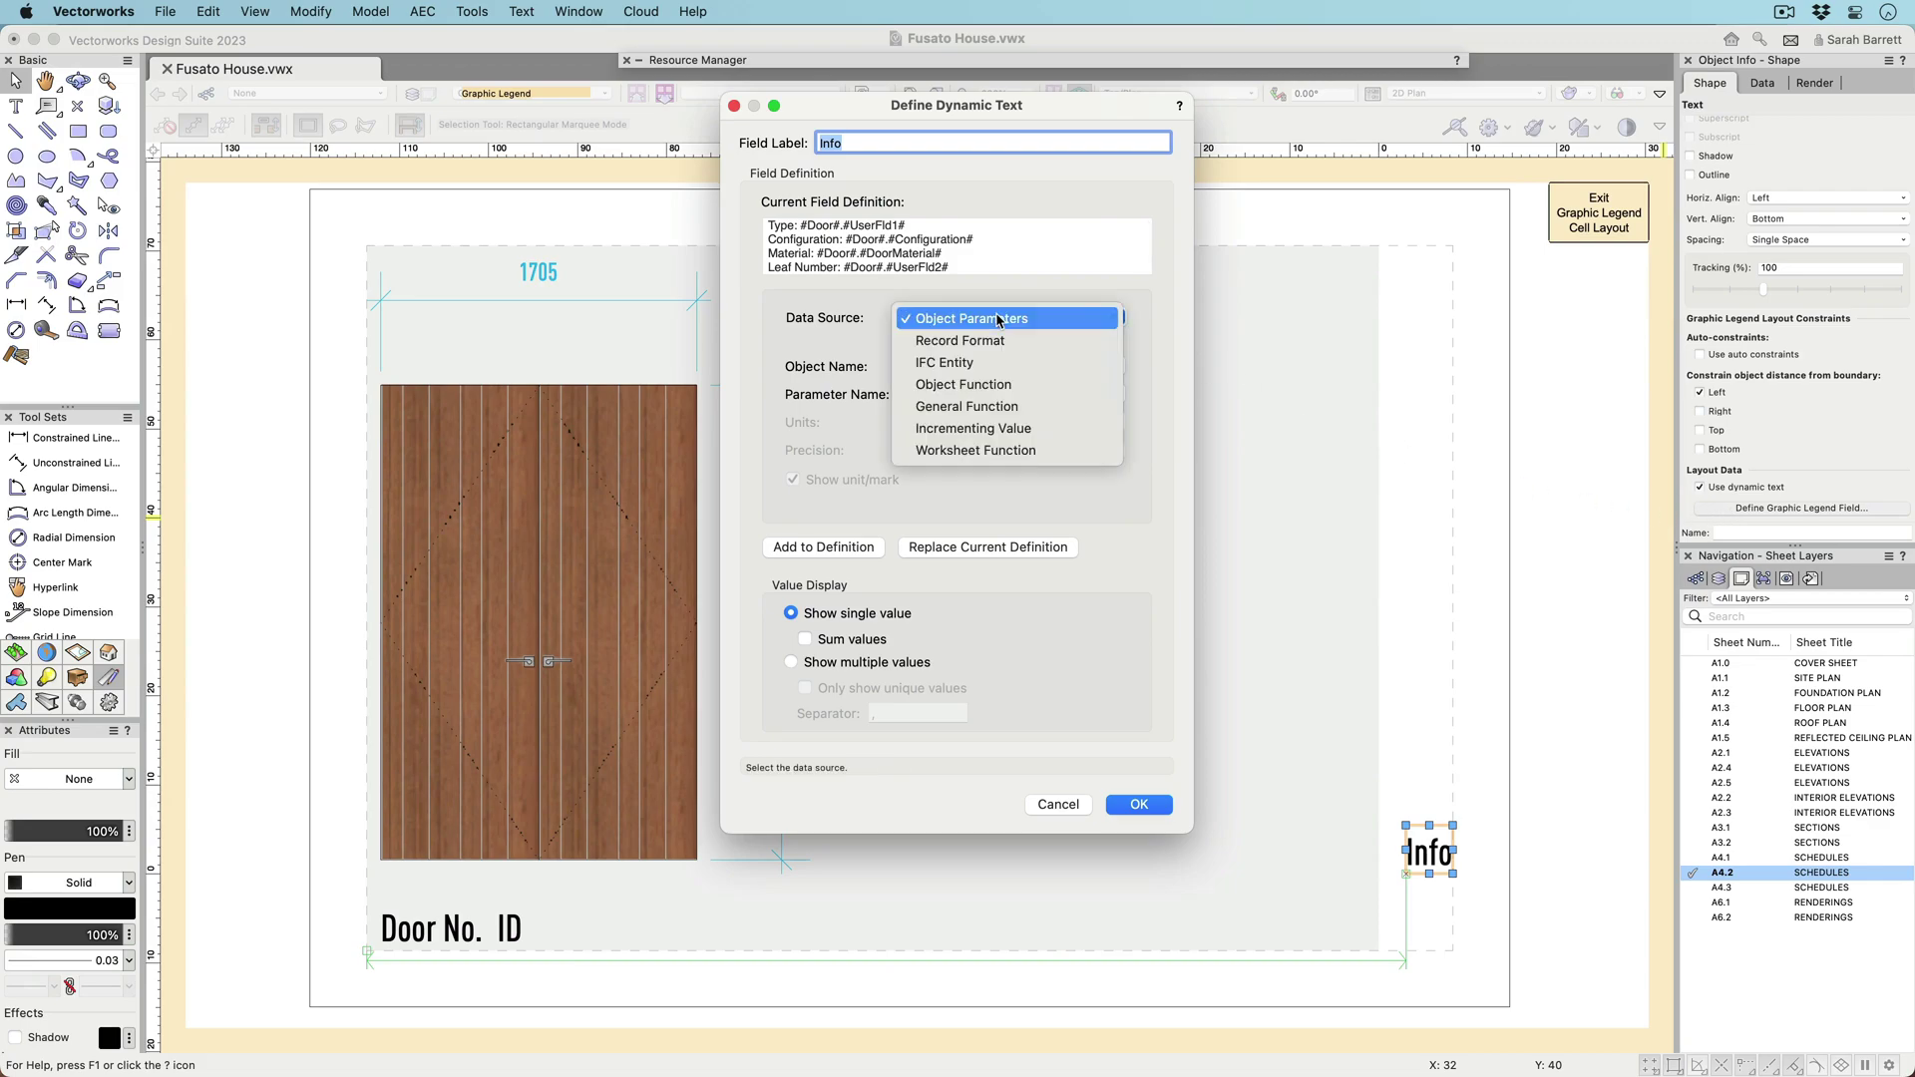
left_click(998, 319)
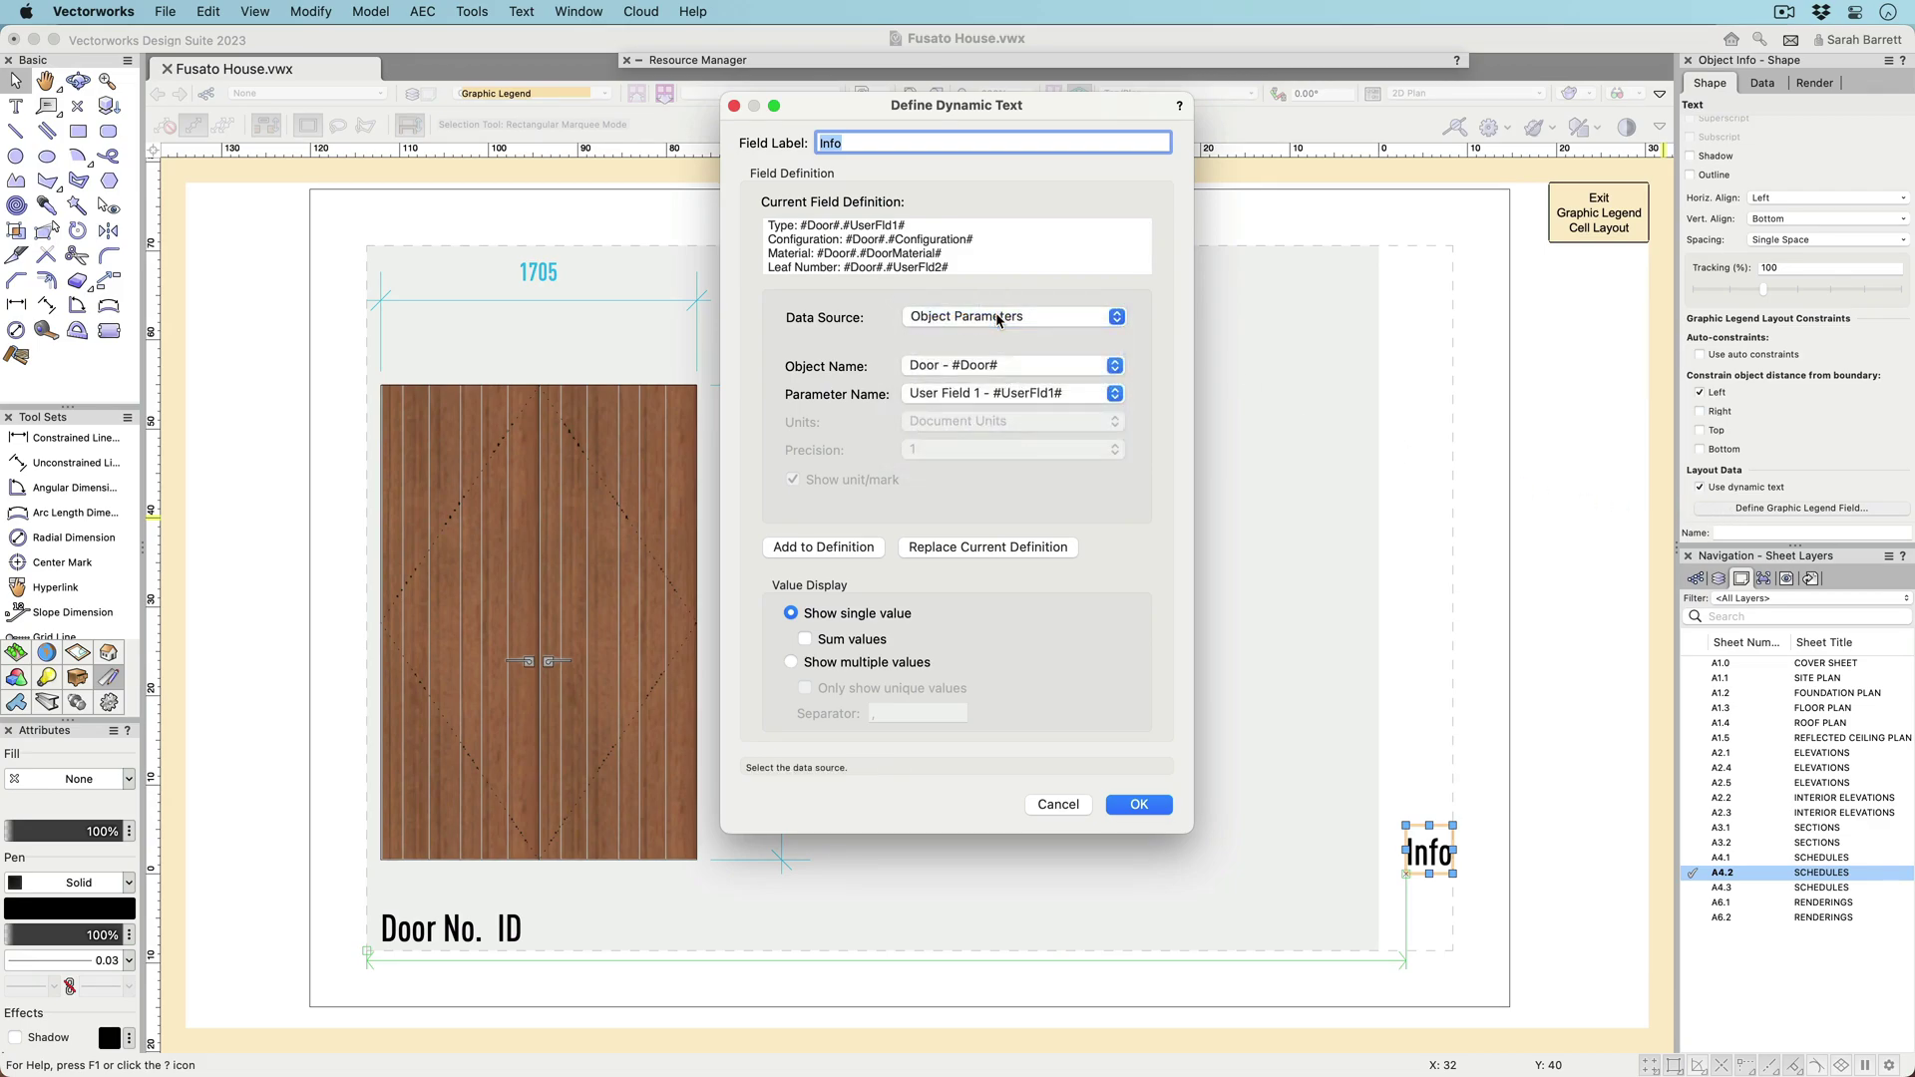
left_click(1137, 804)
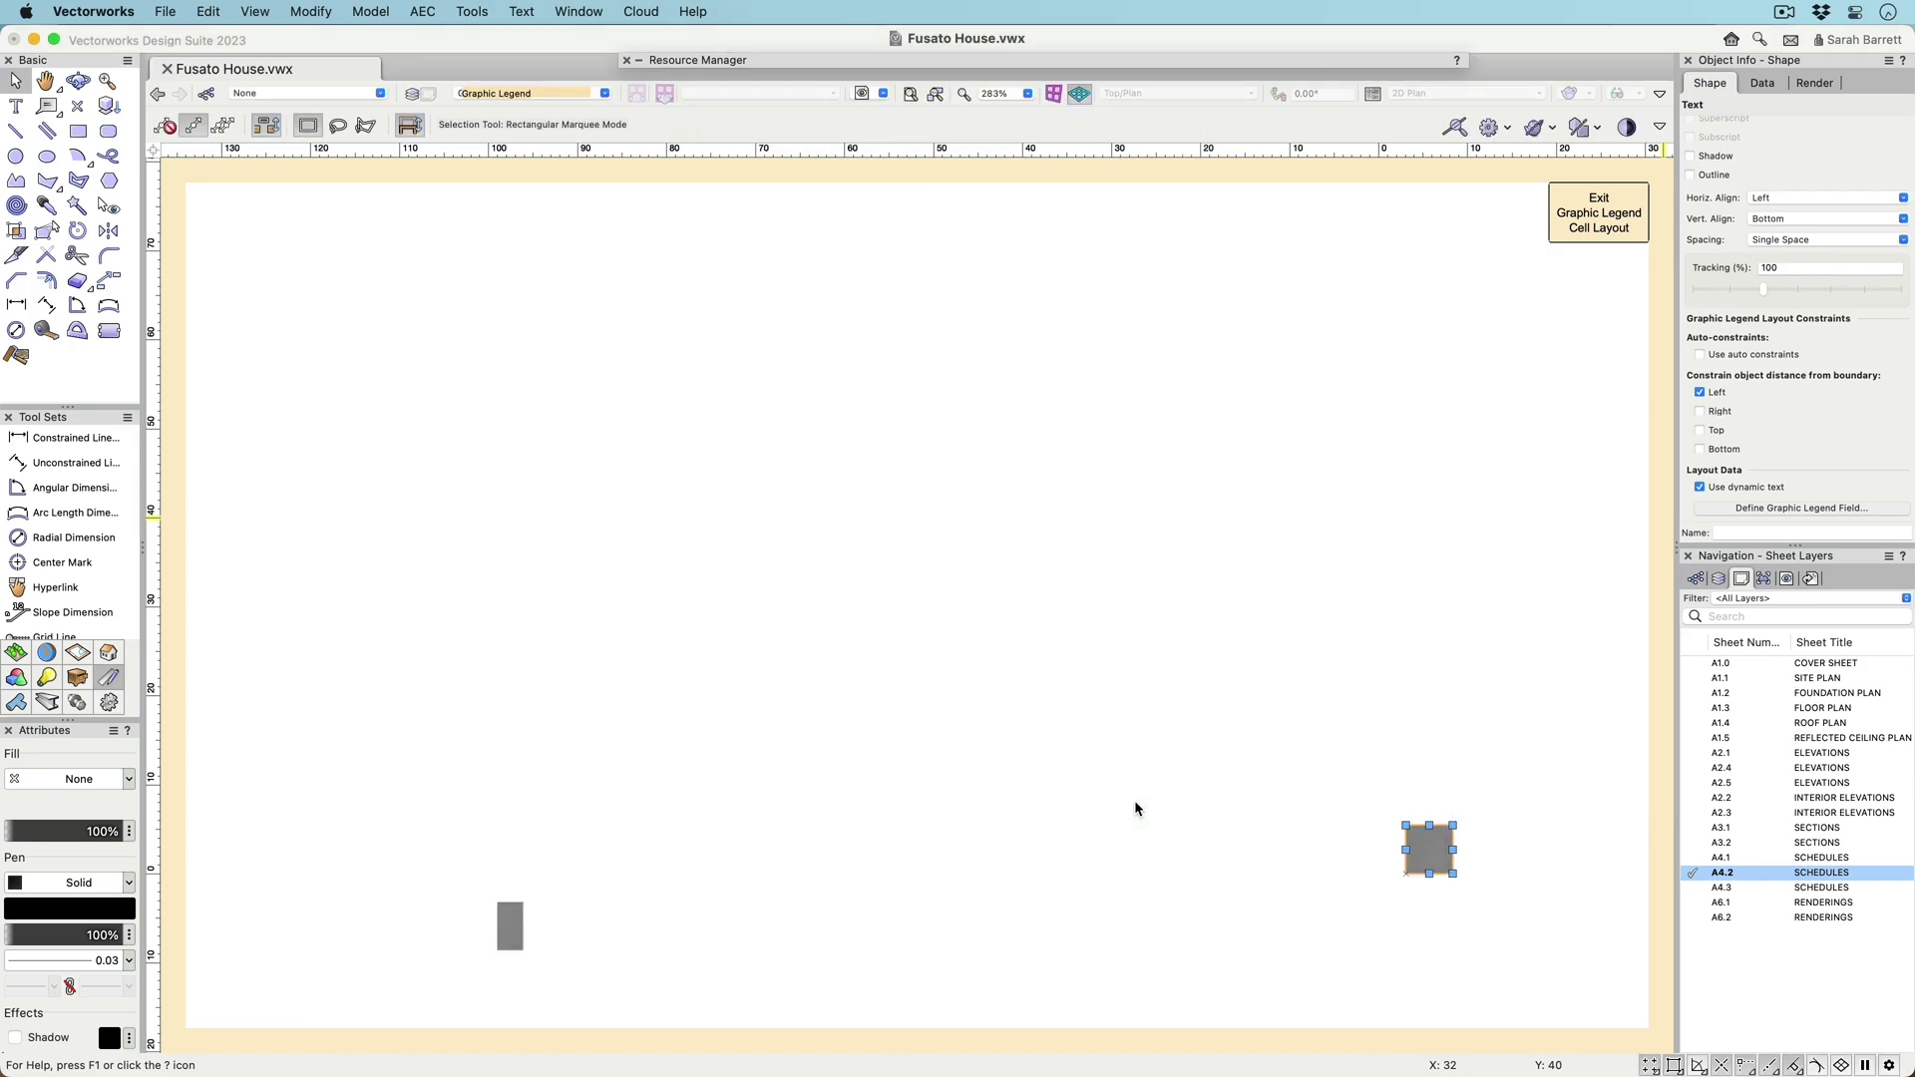
- Link the ID text to Object Parameters too and exit the cell layout
left_click(511, 927)
left_click(1774, 509)
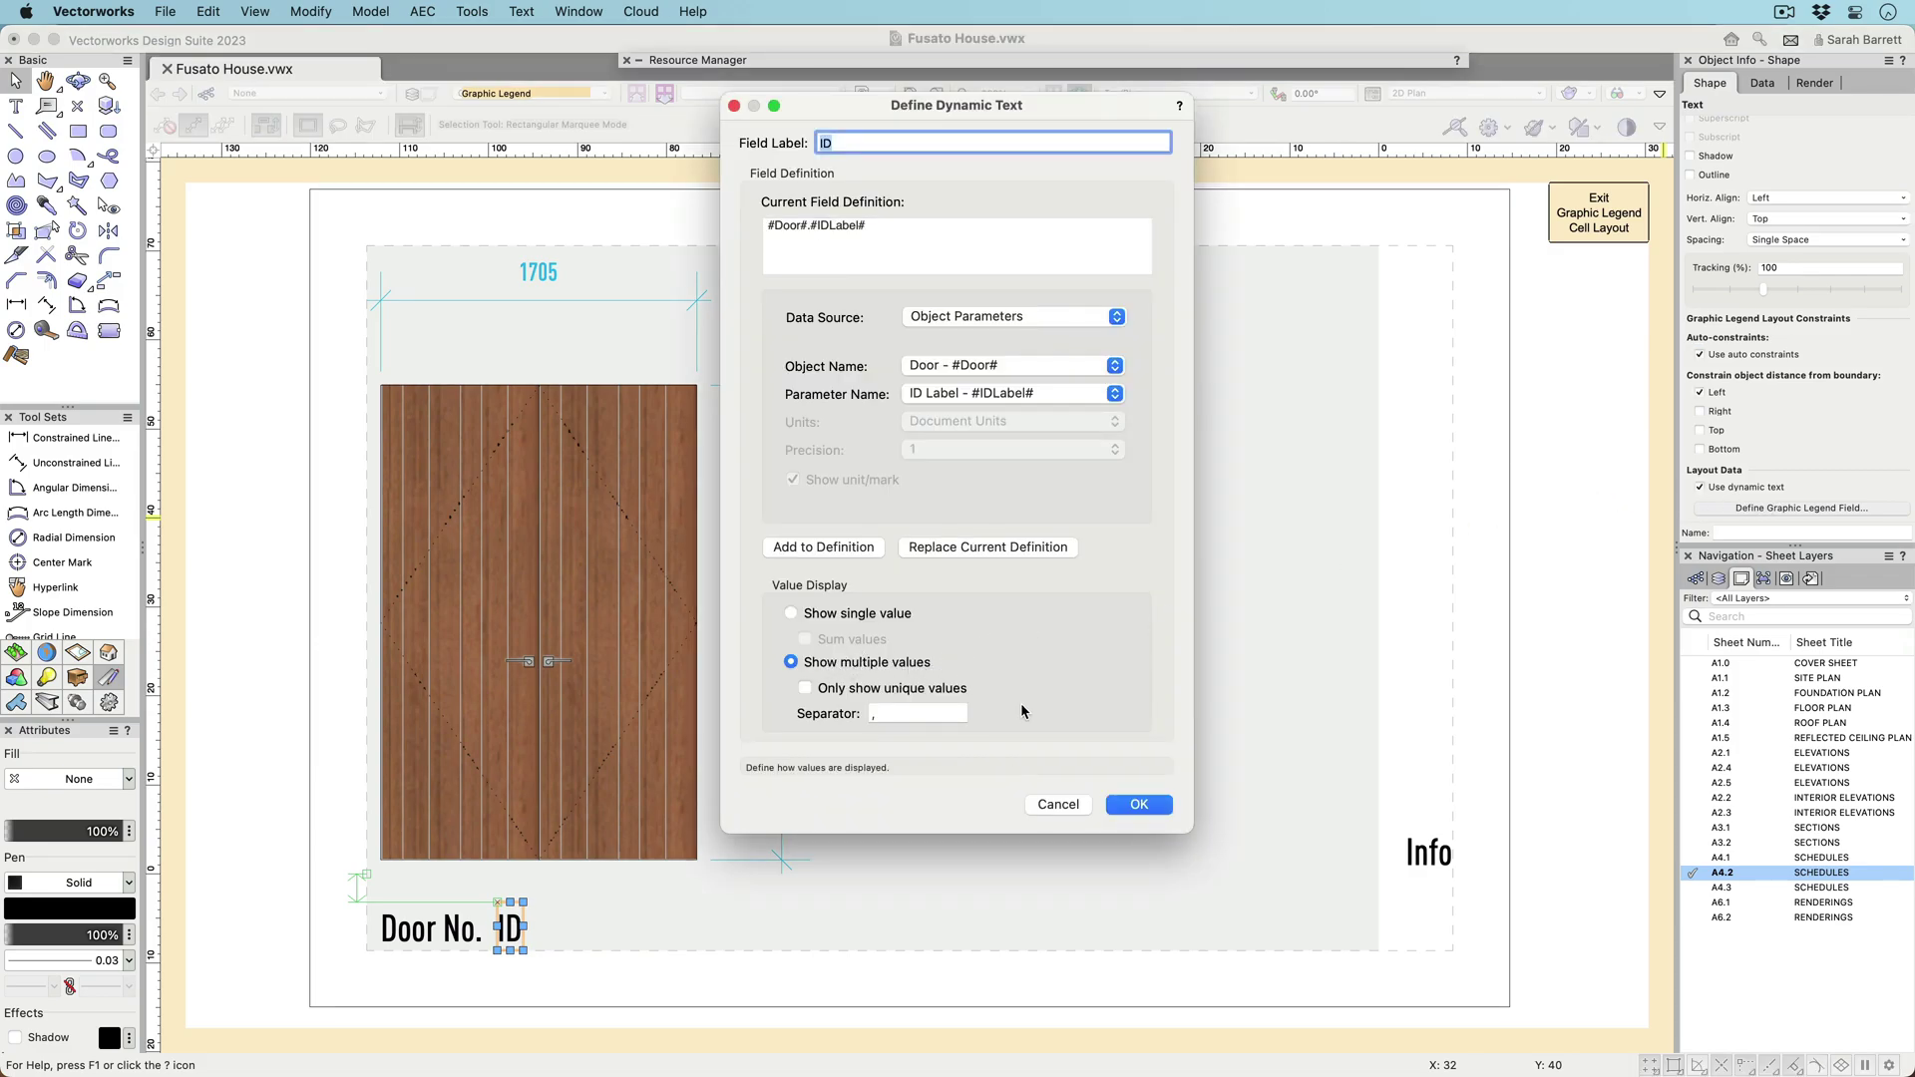
left_click(1137, 807)
double_click(1135, 810)
double_click(1142, 604)
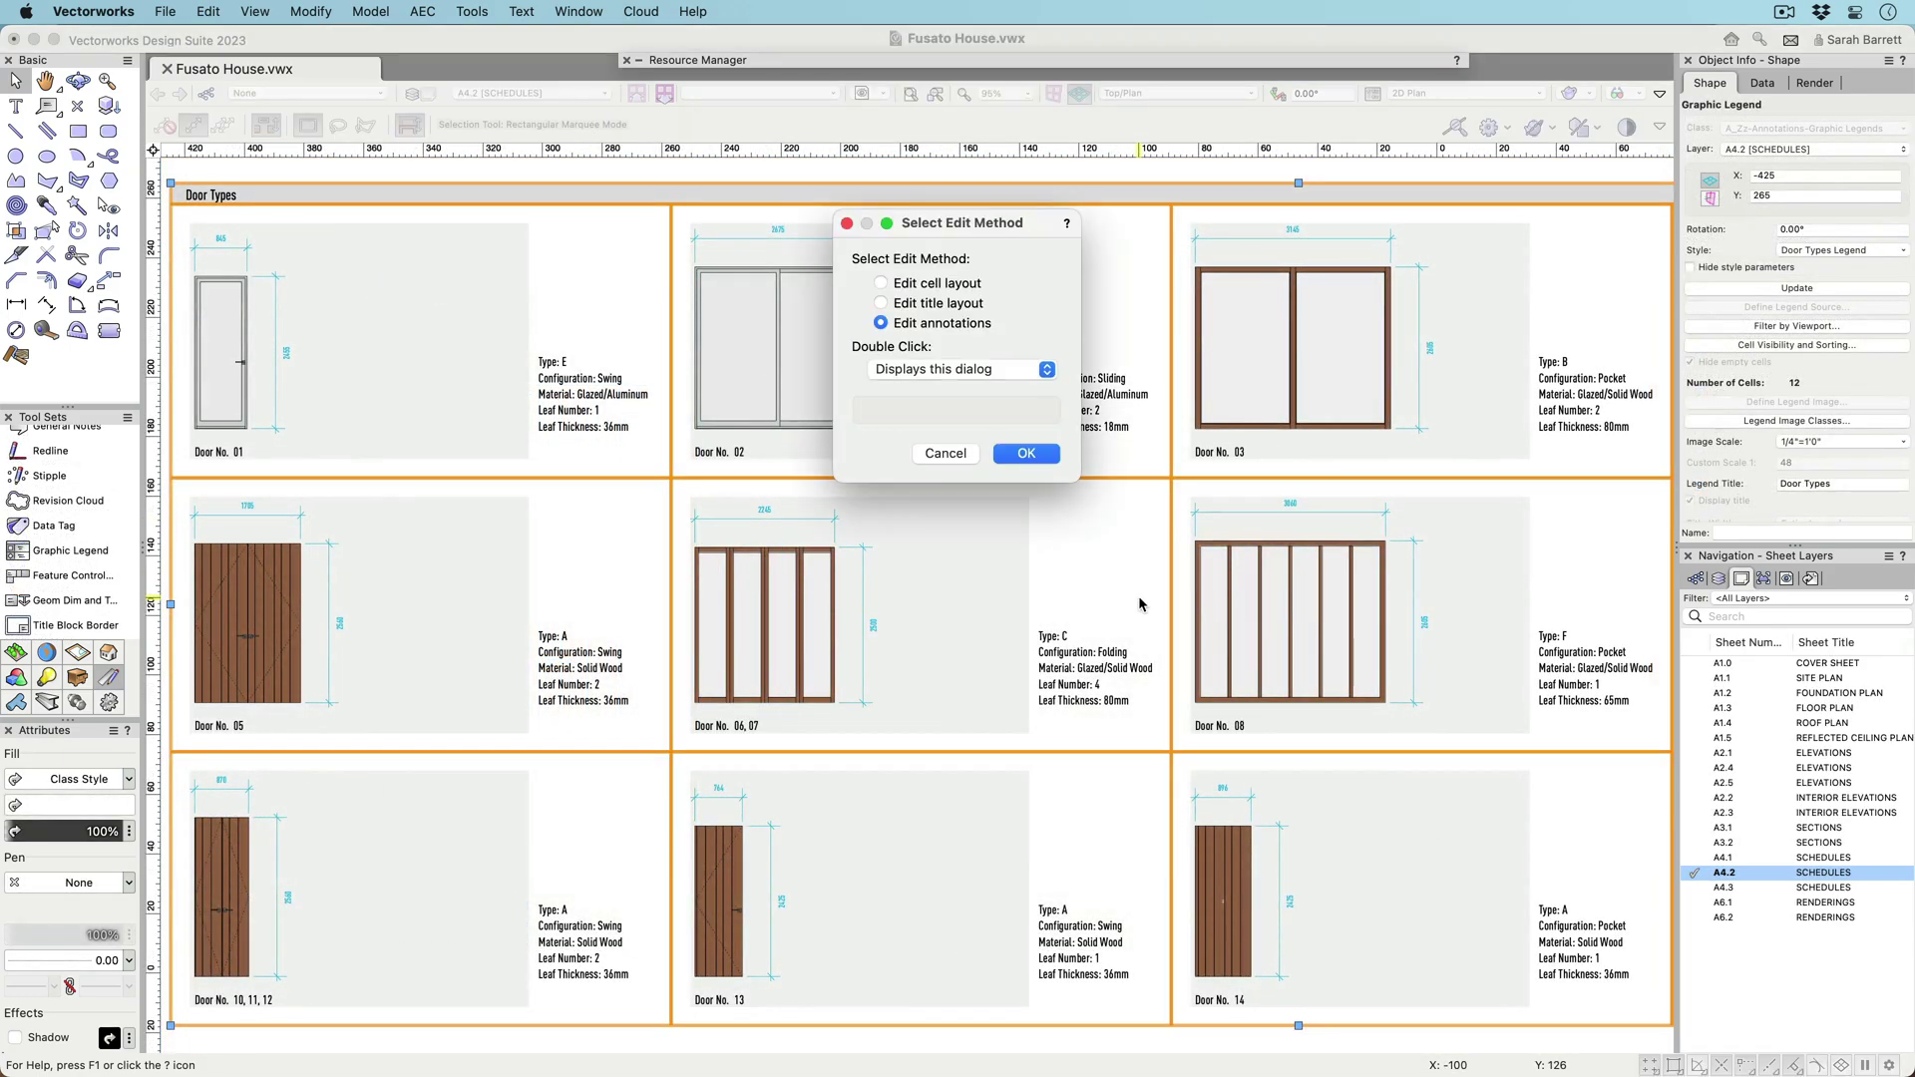
- Annotate the Type C door cell with the note 'Folding Door Type C' and exit annotation editing
key("Return")
key("1")
left_click(1040, 570)
type("Folding Door Type C")
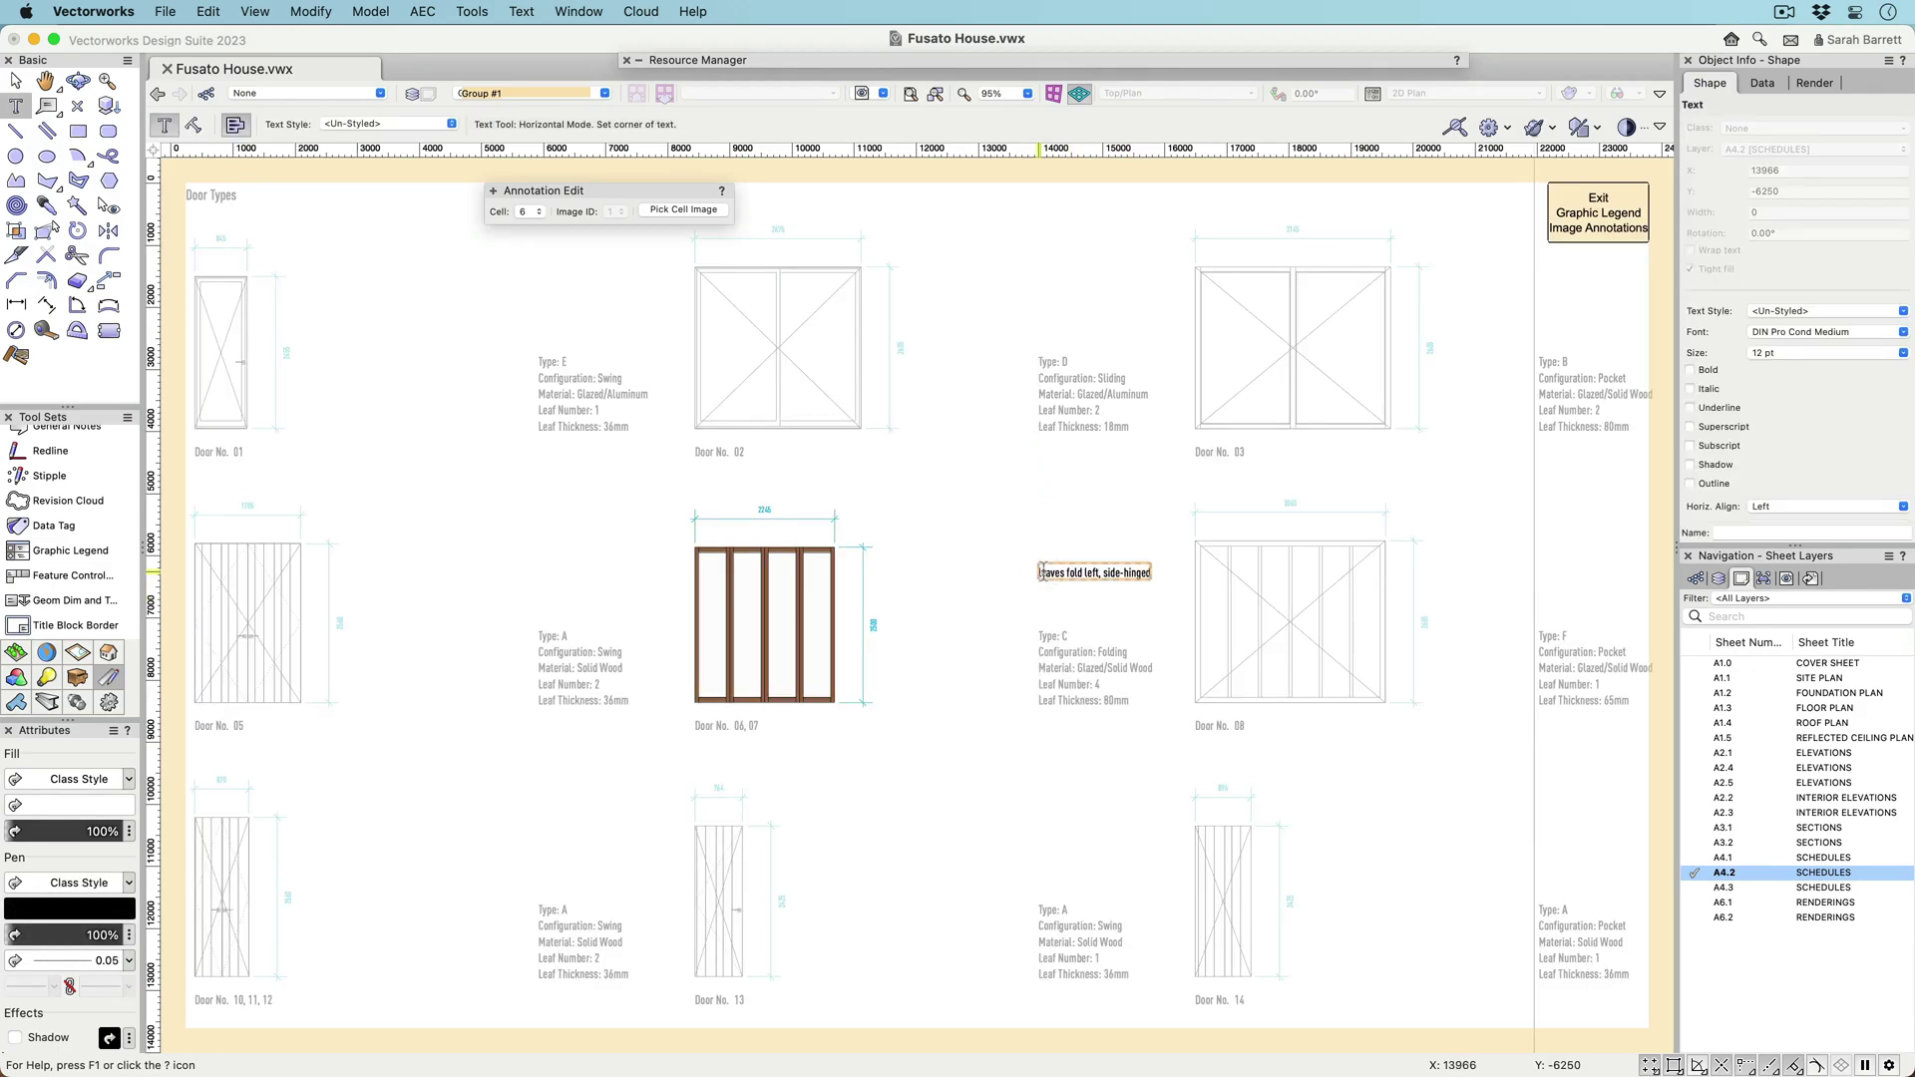
key("Escape")
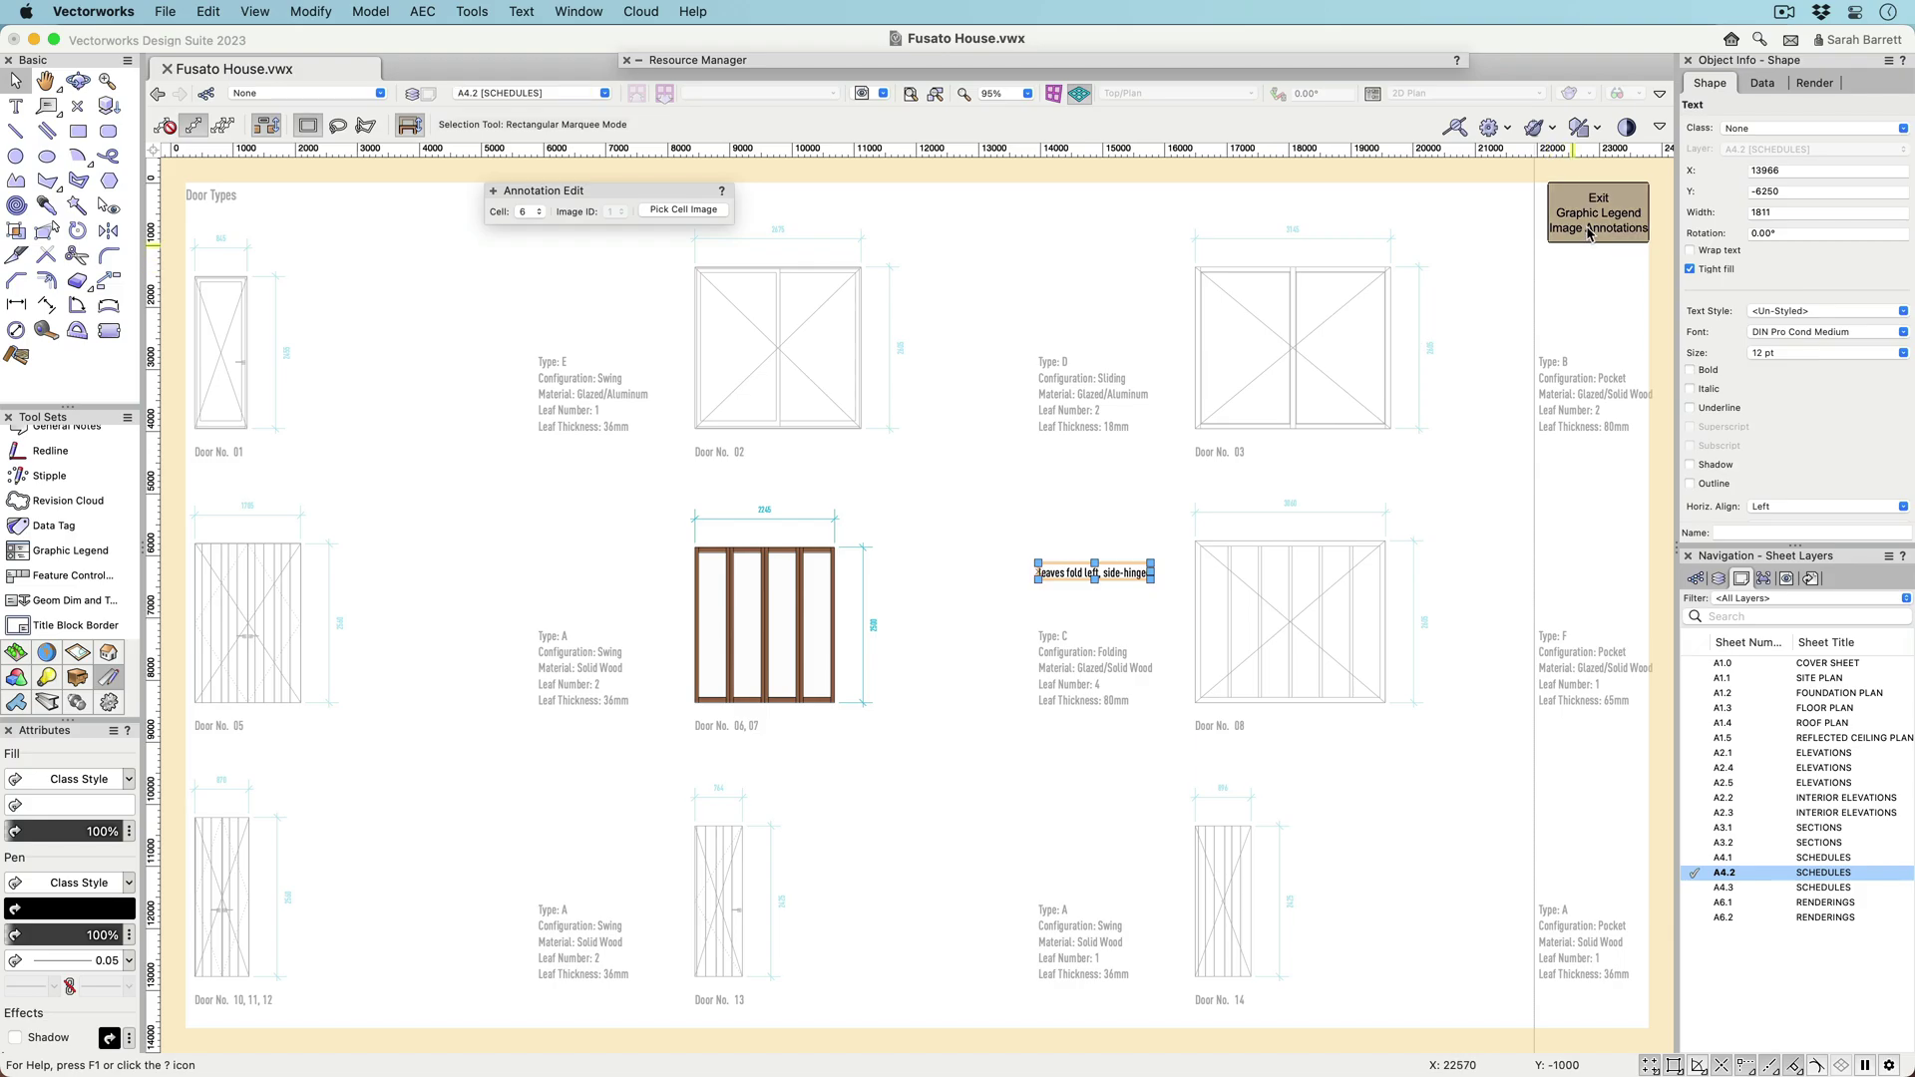
left_click(1590, 232)
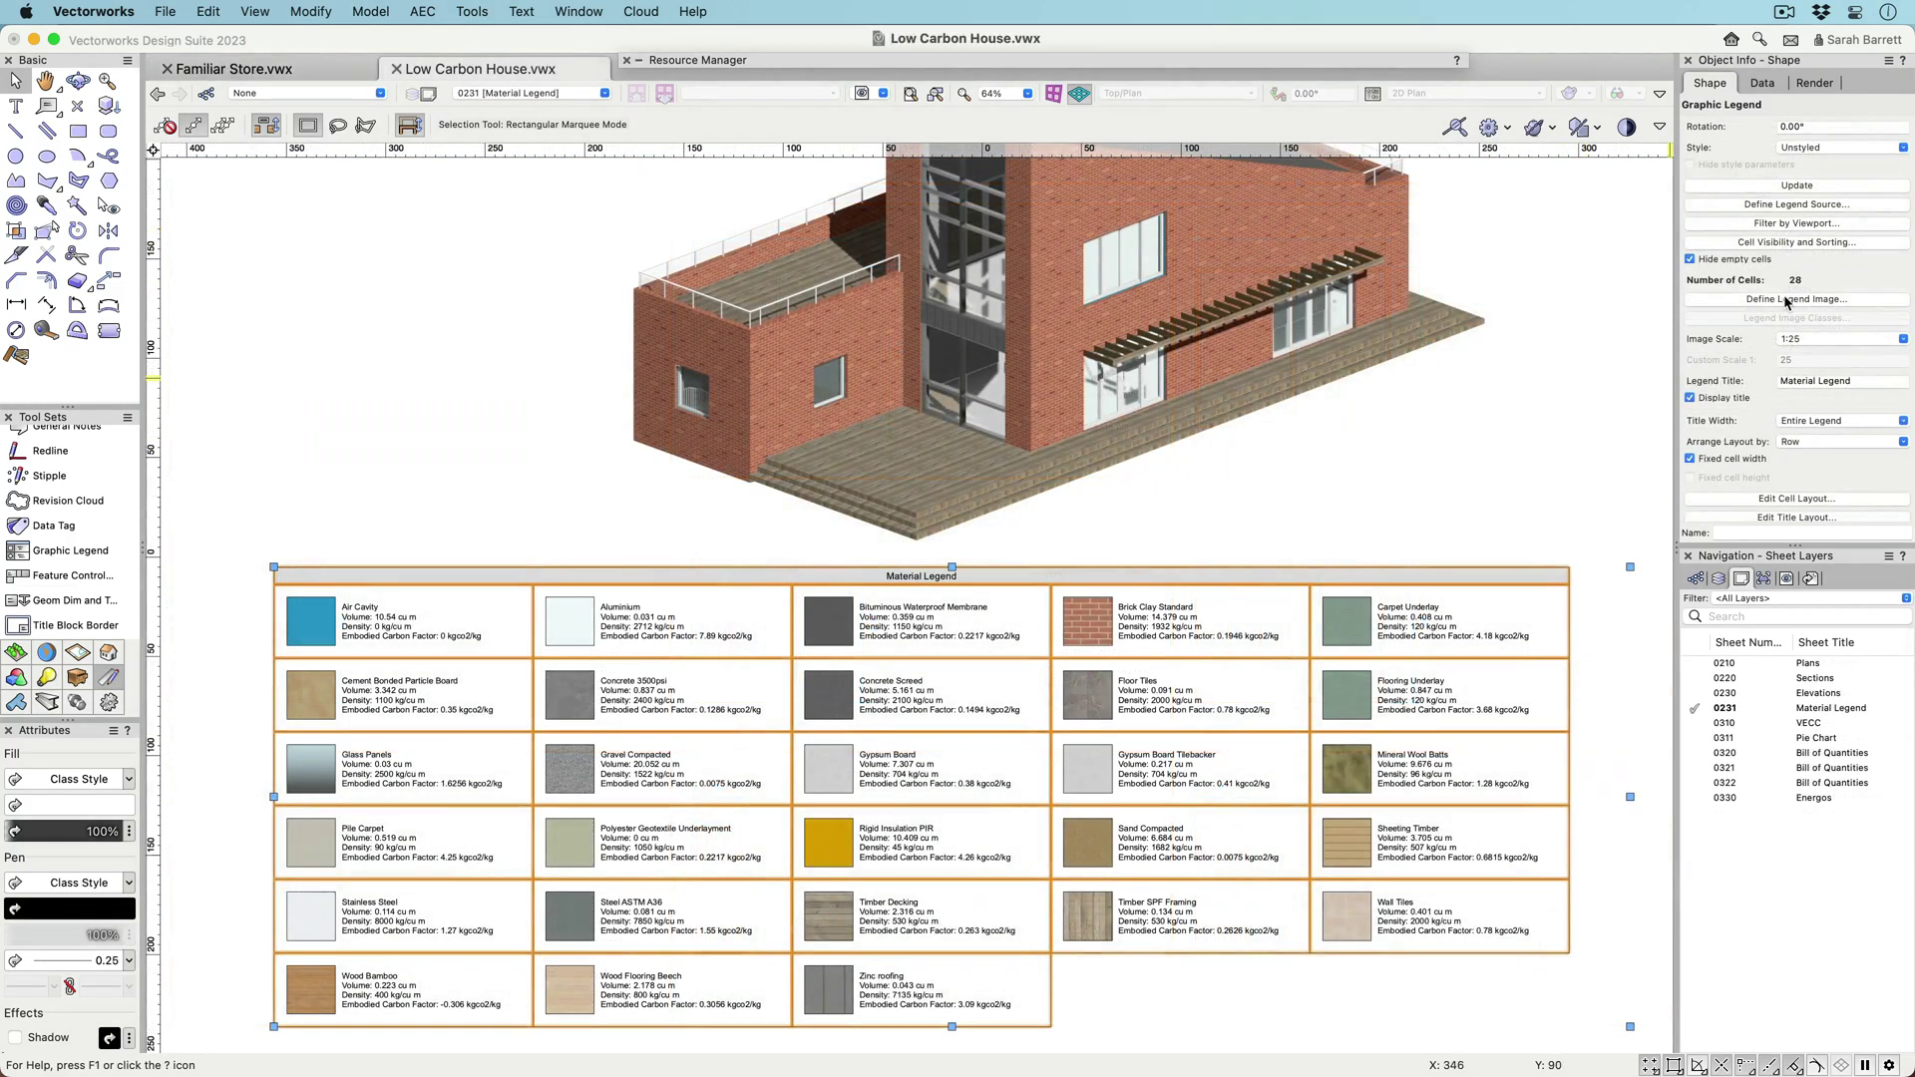
- Switch the Material Legend images from Texture Swatch to Material Cube Swatch
left_click(1785, 299)
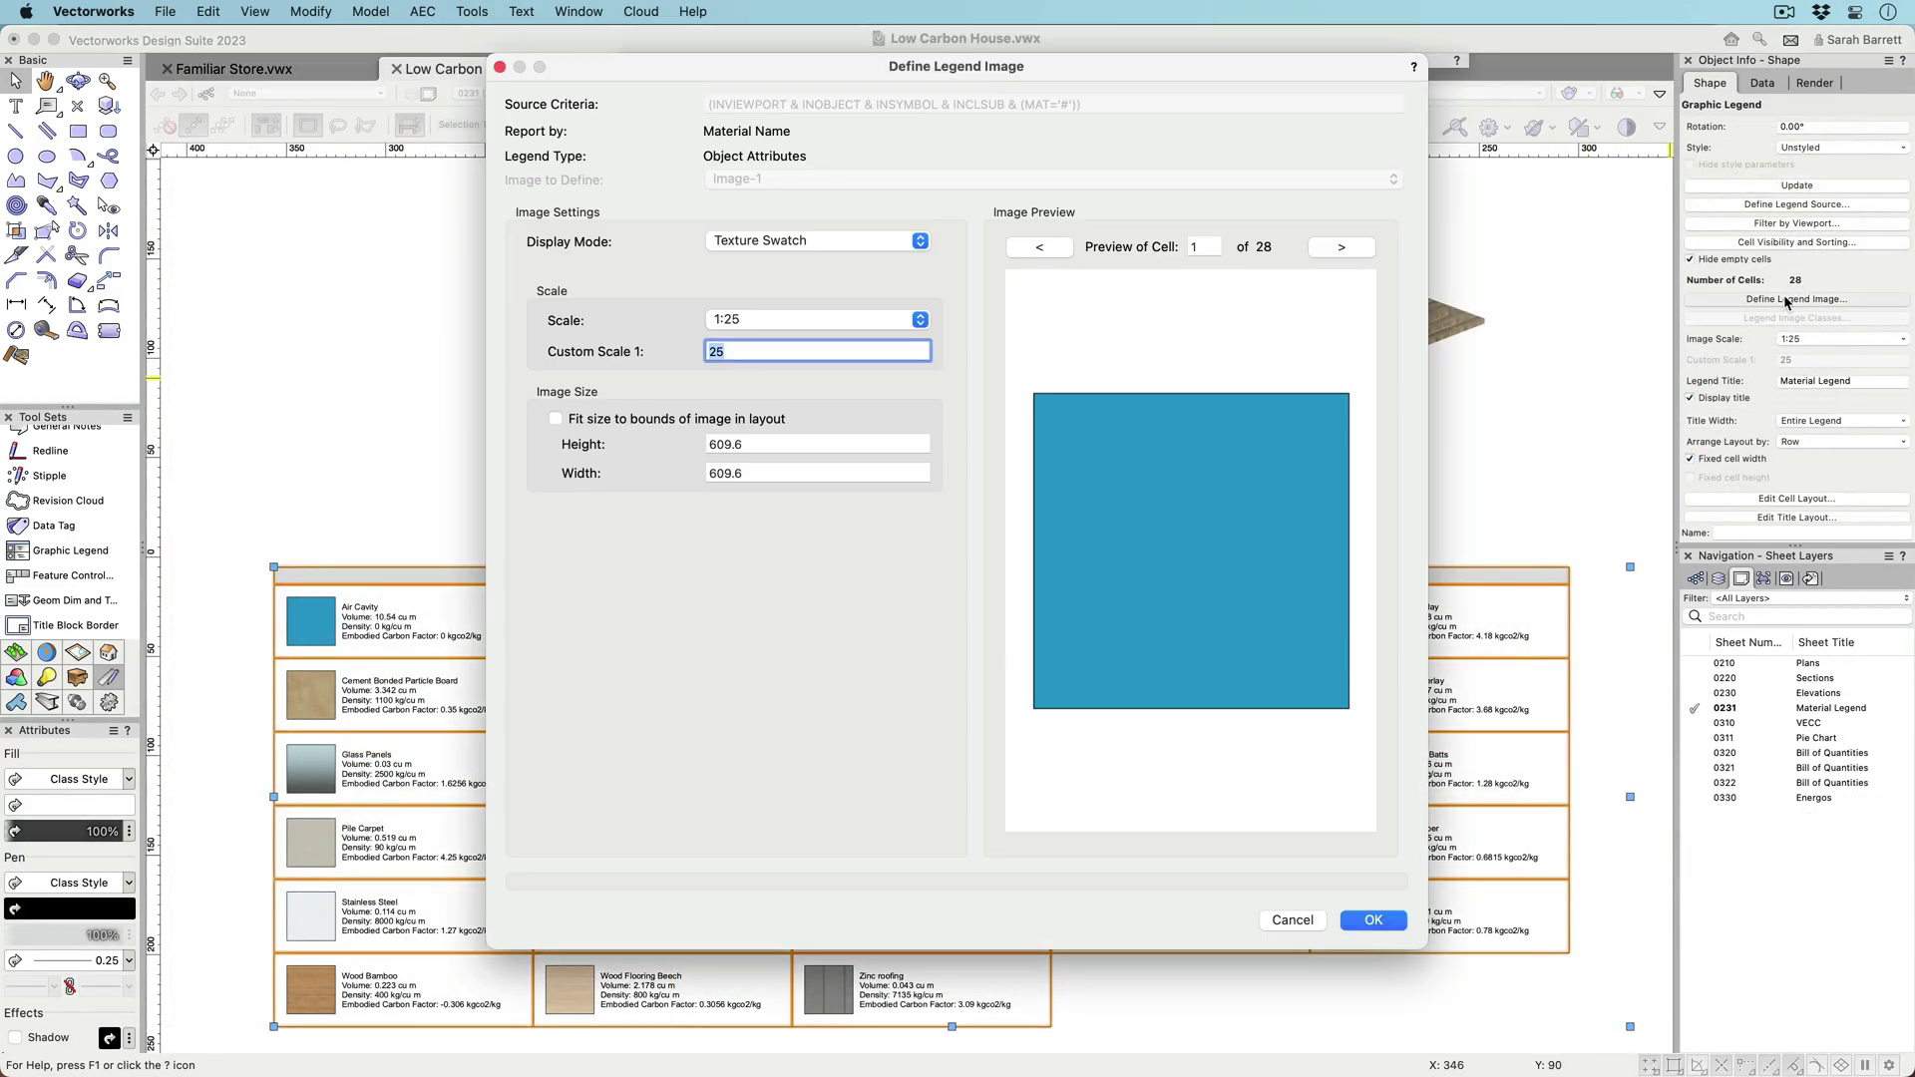
left_click(1348, 250)
left_click(1349, 250)
left_click(1348, 251)
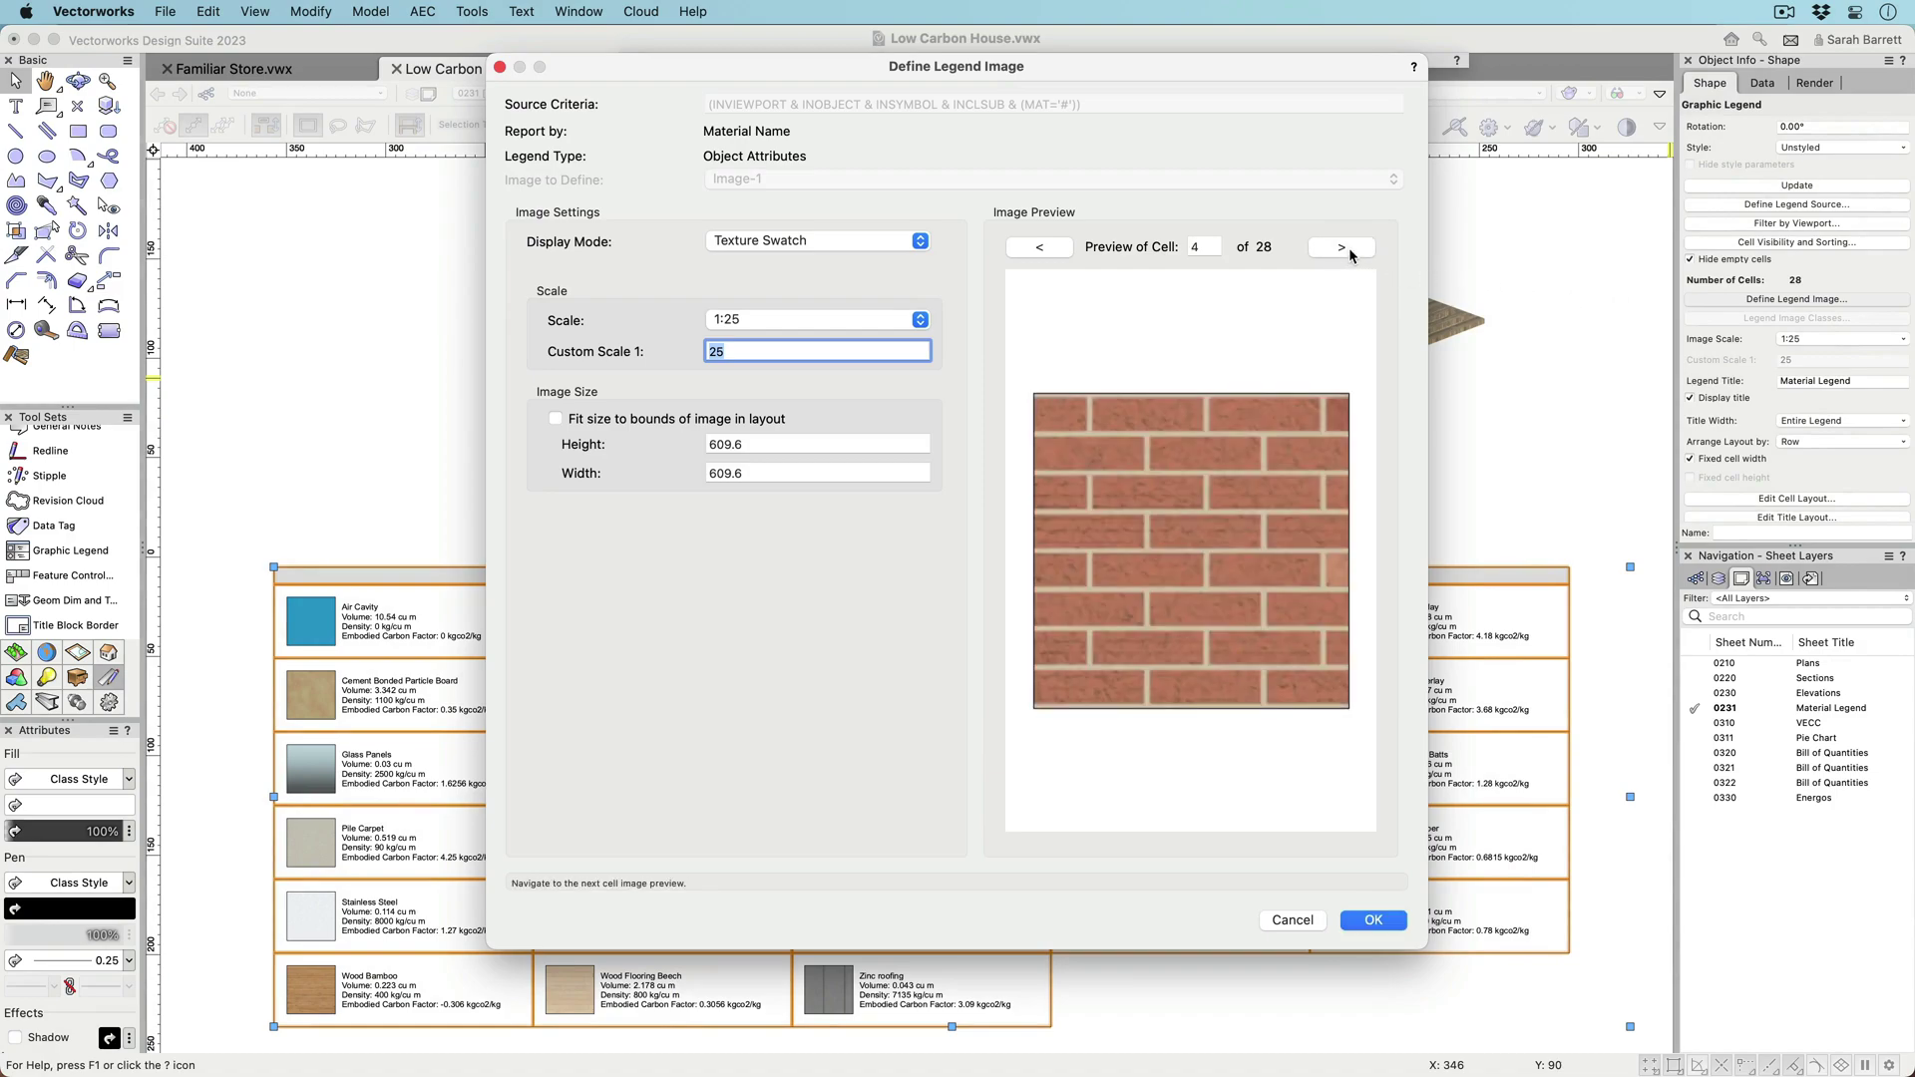
left_click(913, 241)
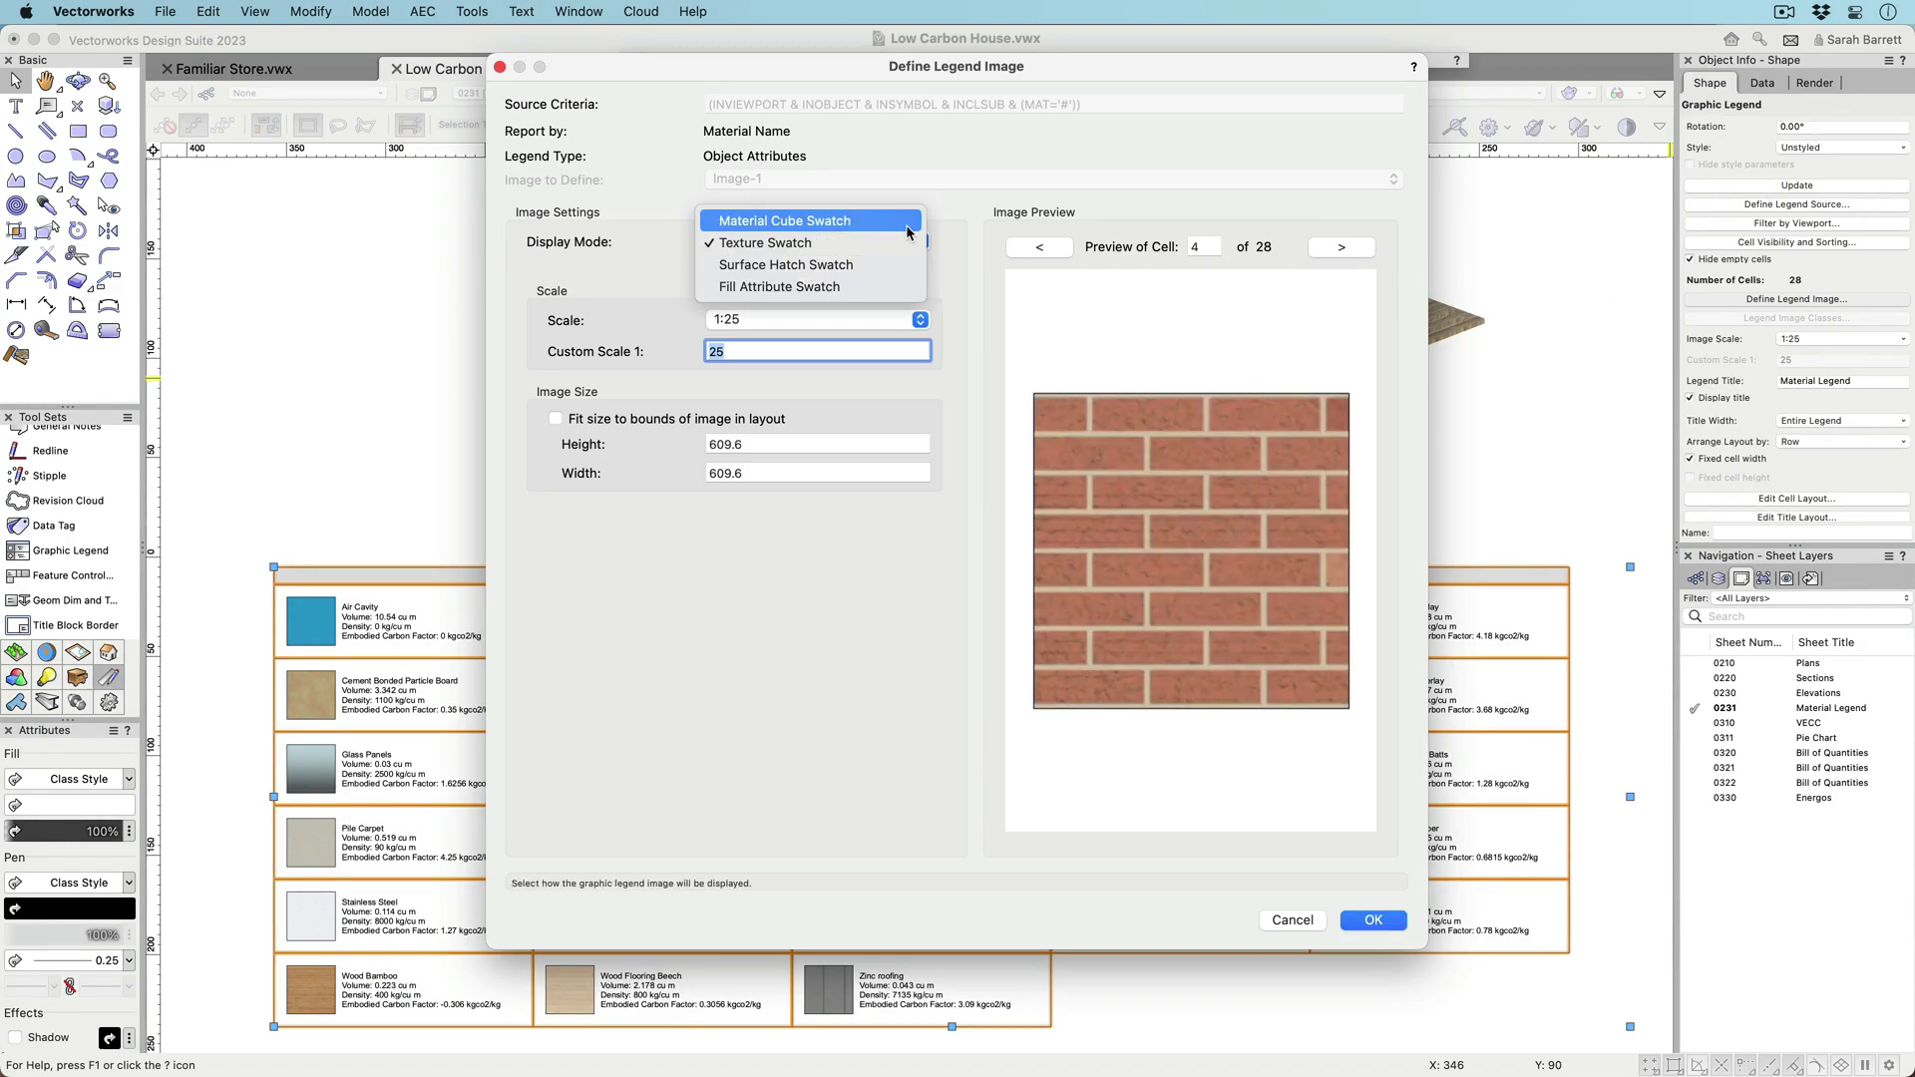
left_click(909, 232)
left_click(1371, 919)
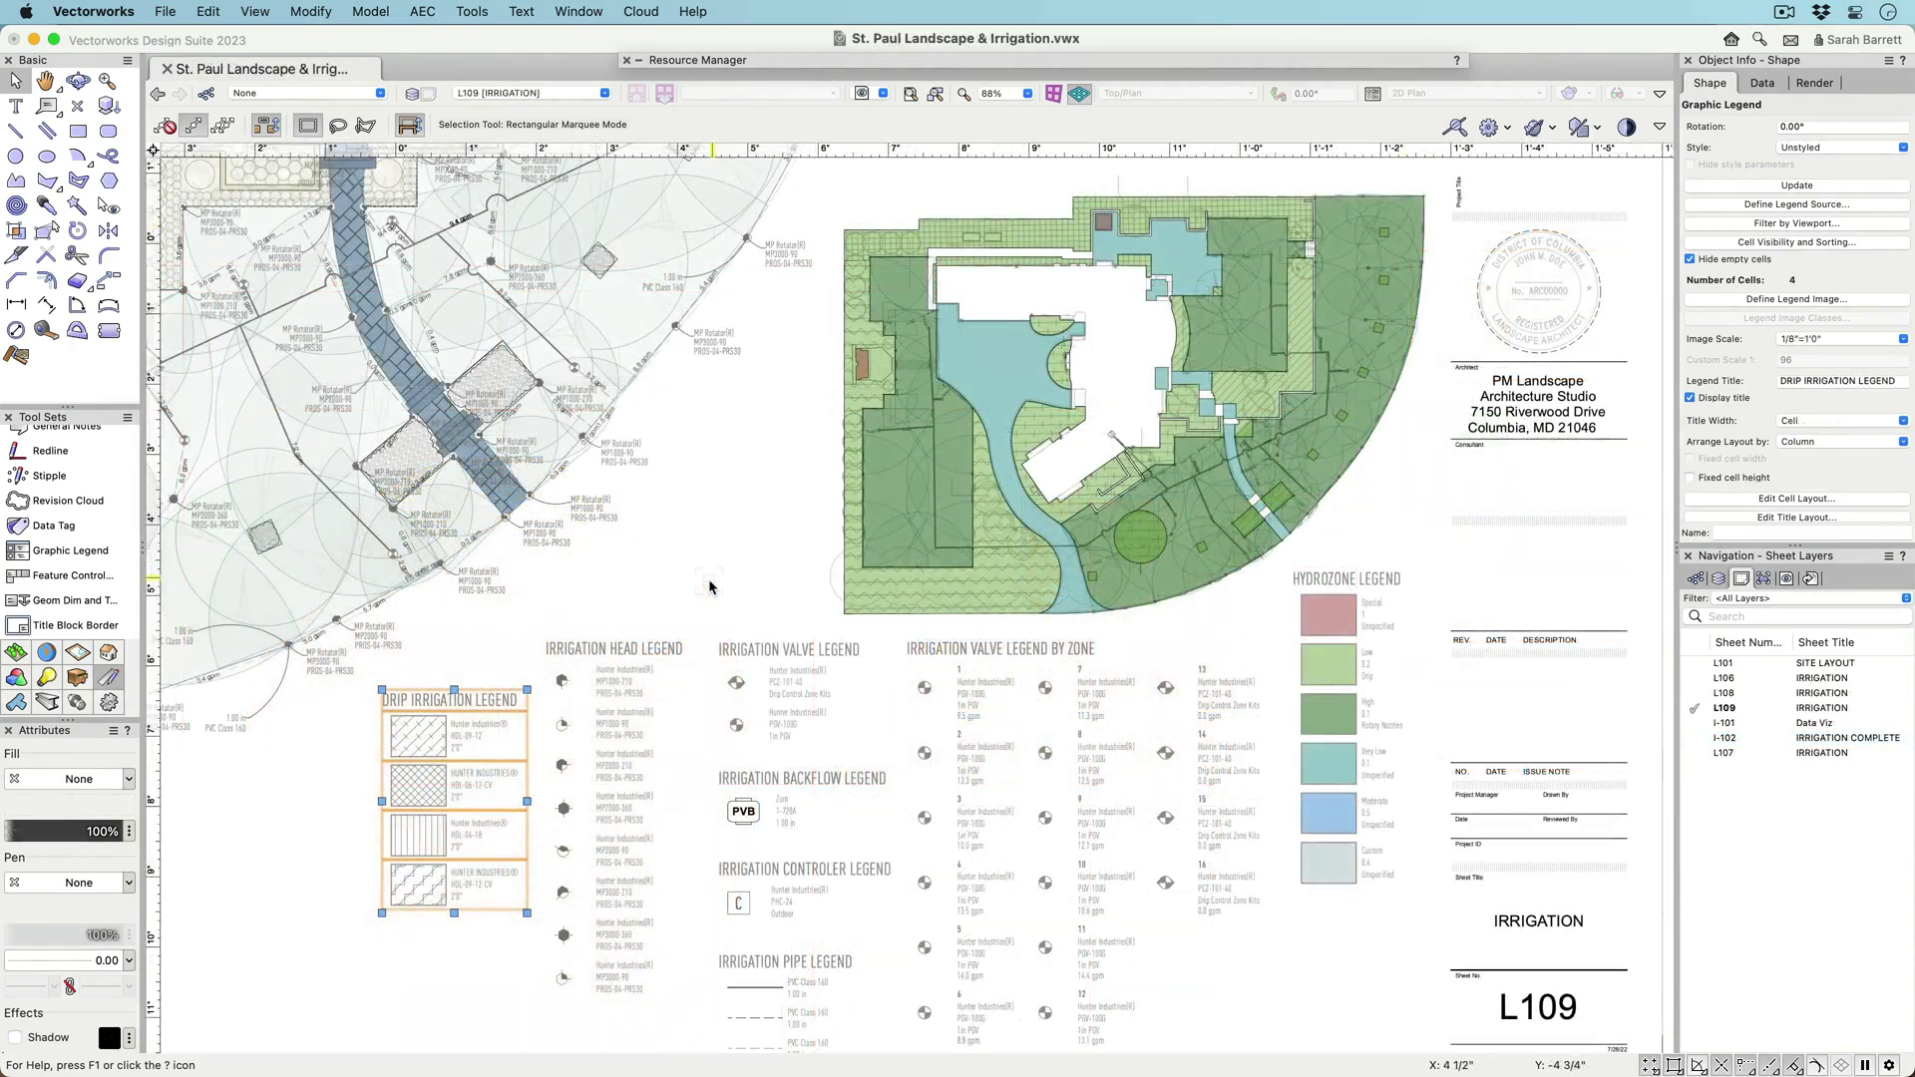
- Select the Hydrozone Legend on sheet L109 to inspect it
left_click(1391, 698)
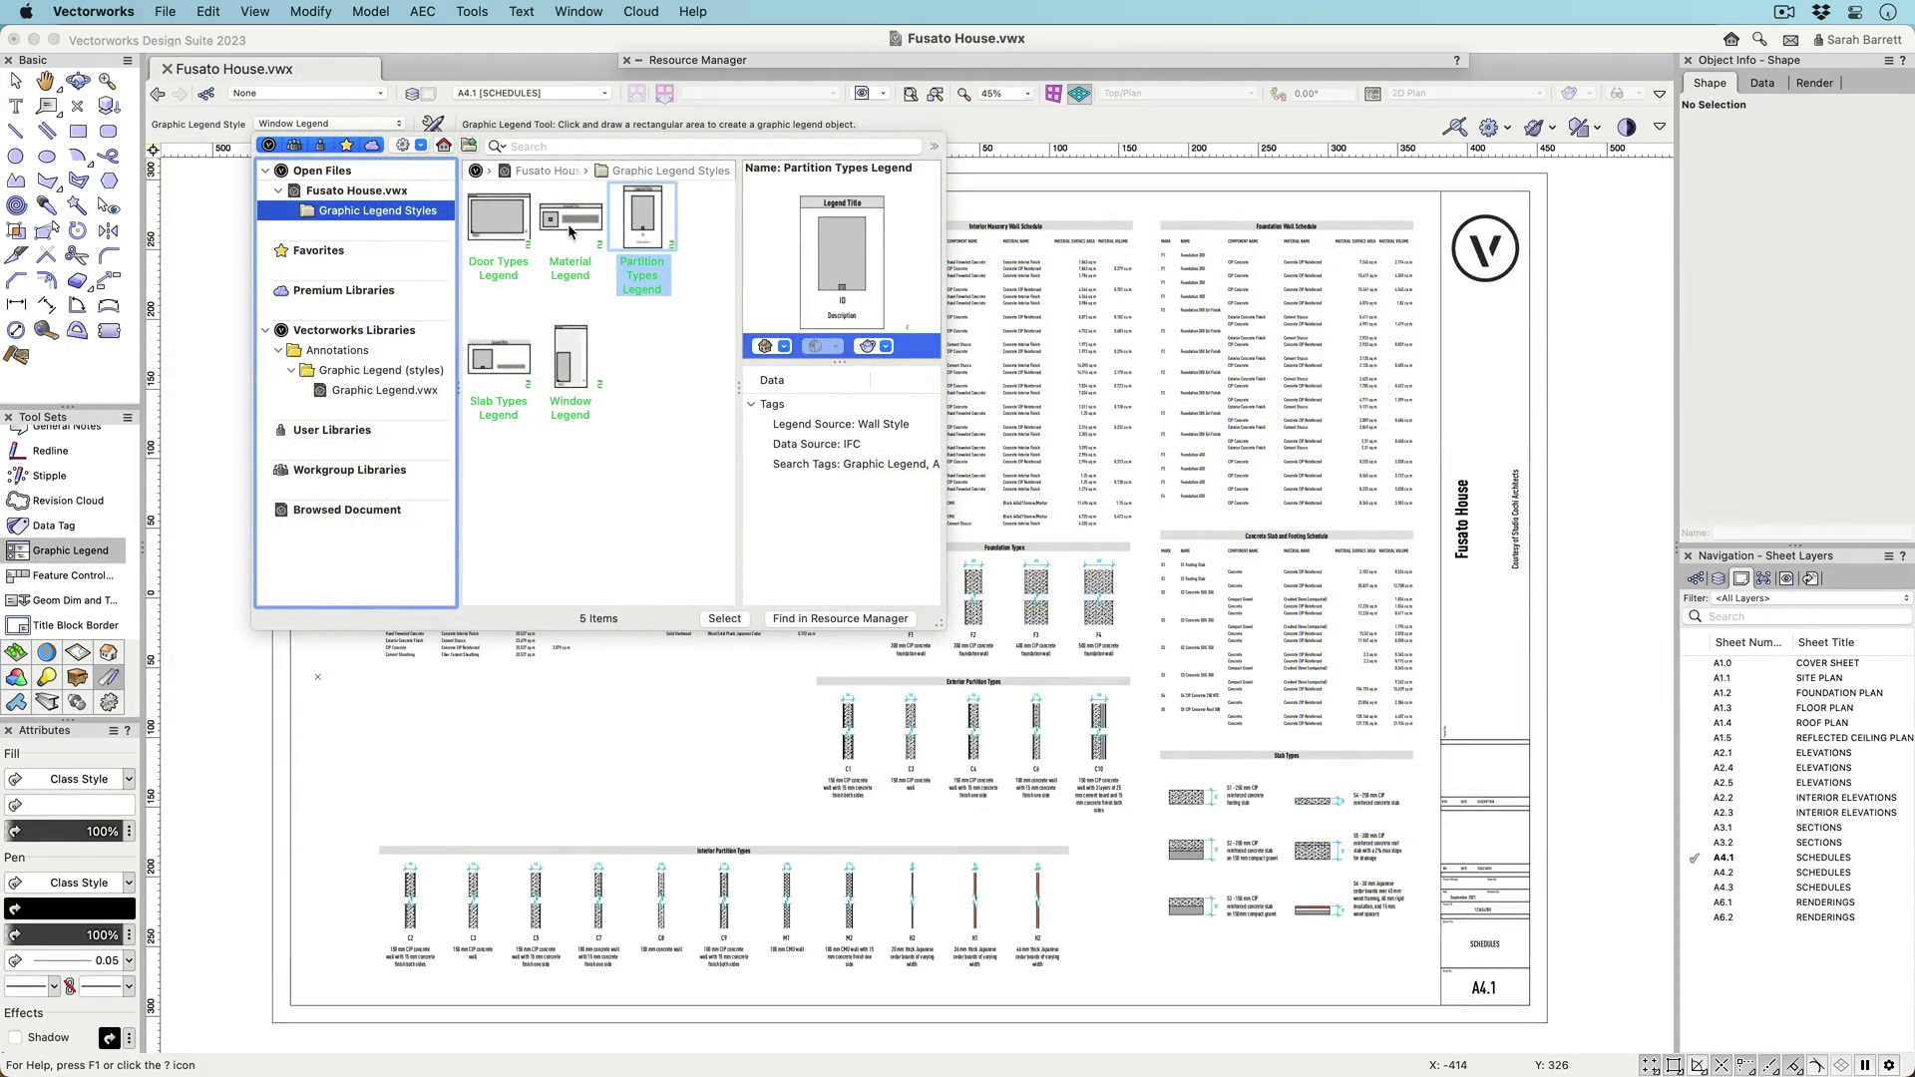
- Draw a Material Legend in the lower left of sheet A4.1 using the Material Legend style
left_click(570, 230)
left_click(725, 618)
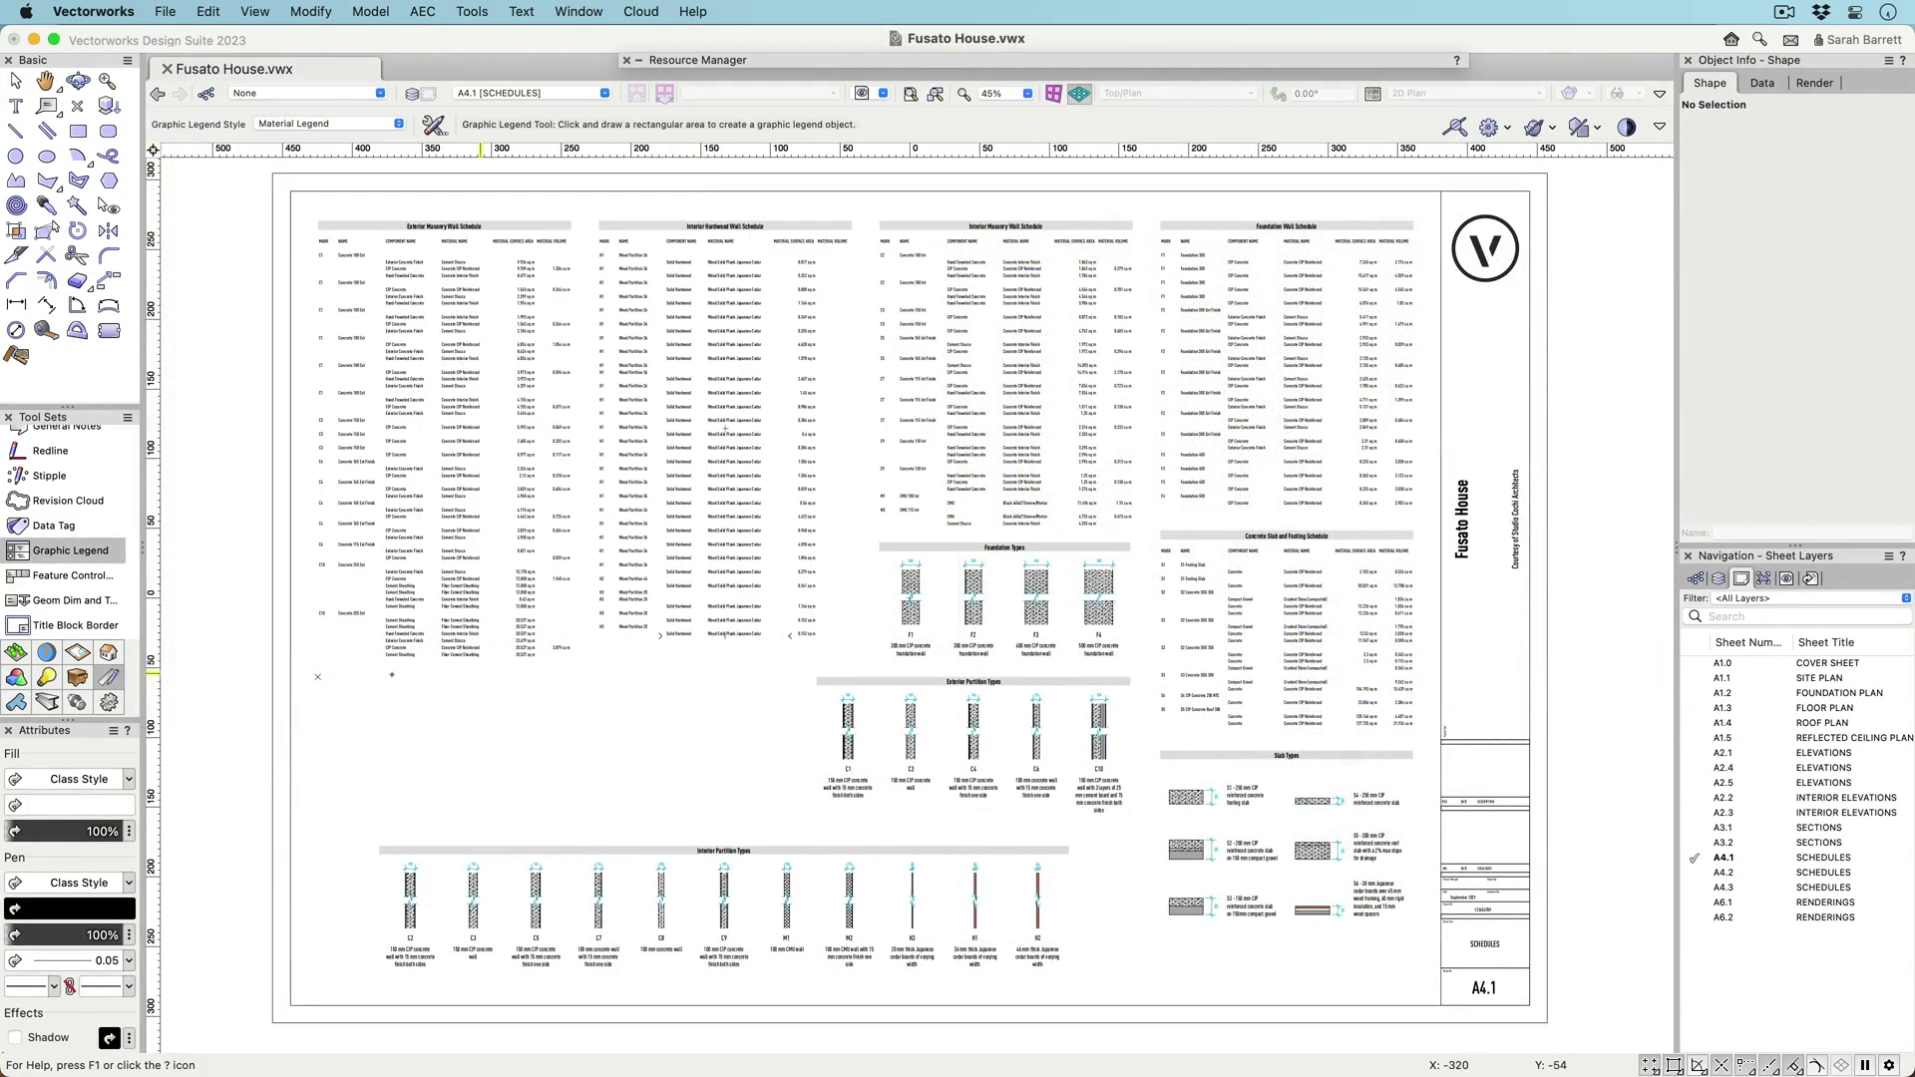
mouse_move(318, 678)
left_mouse_down()
mouse_move(736, 756)
mouse_move(800, 816)
left_mouse_up()
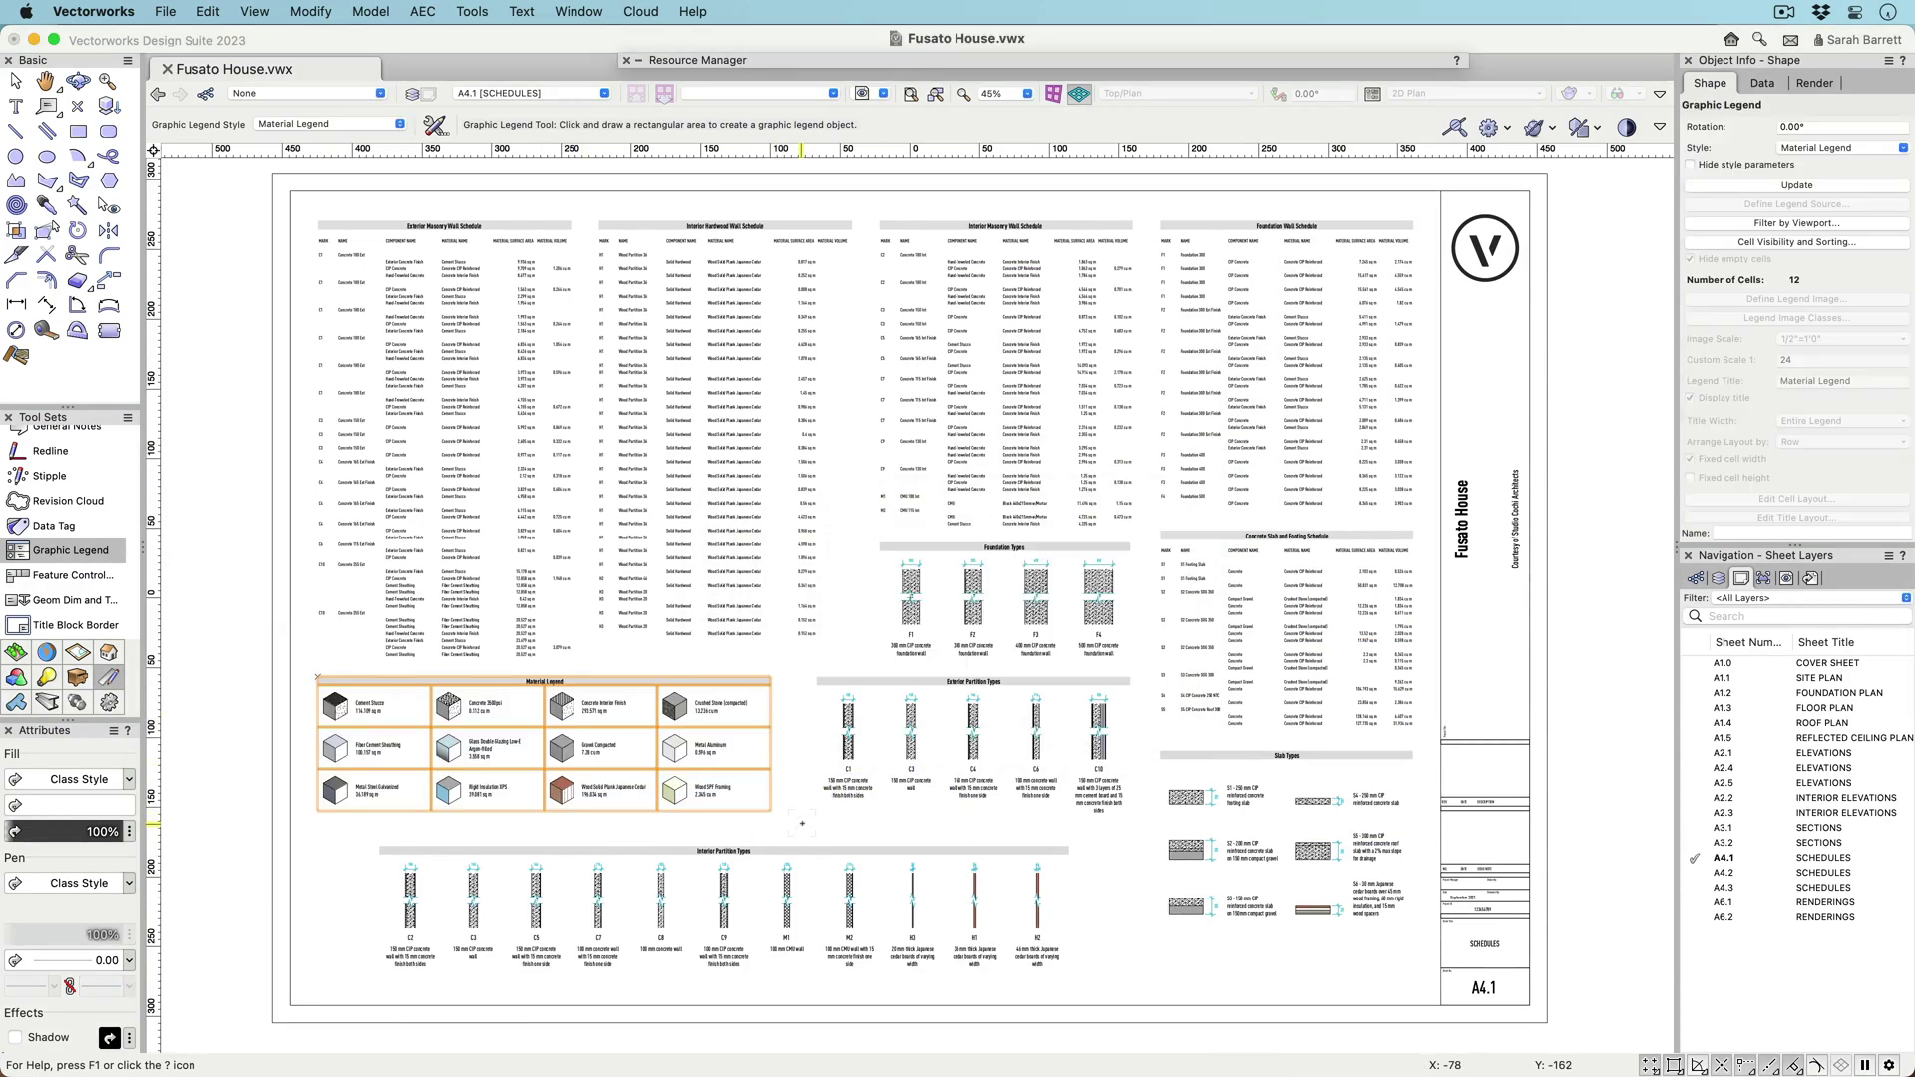
- Clear the selection and page past A4.2 to sheet A4.3 SCHEDULES with the custom furniture
key("x")
key("x")
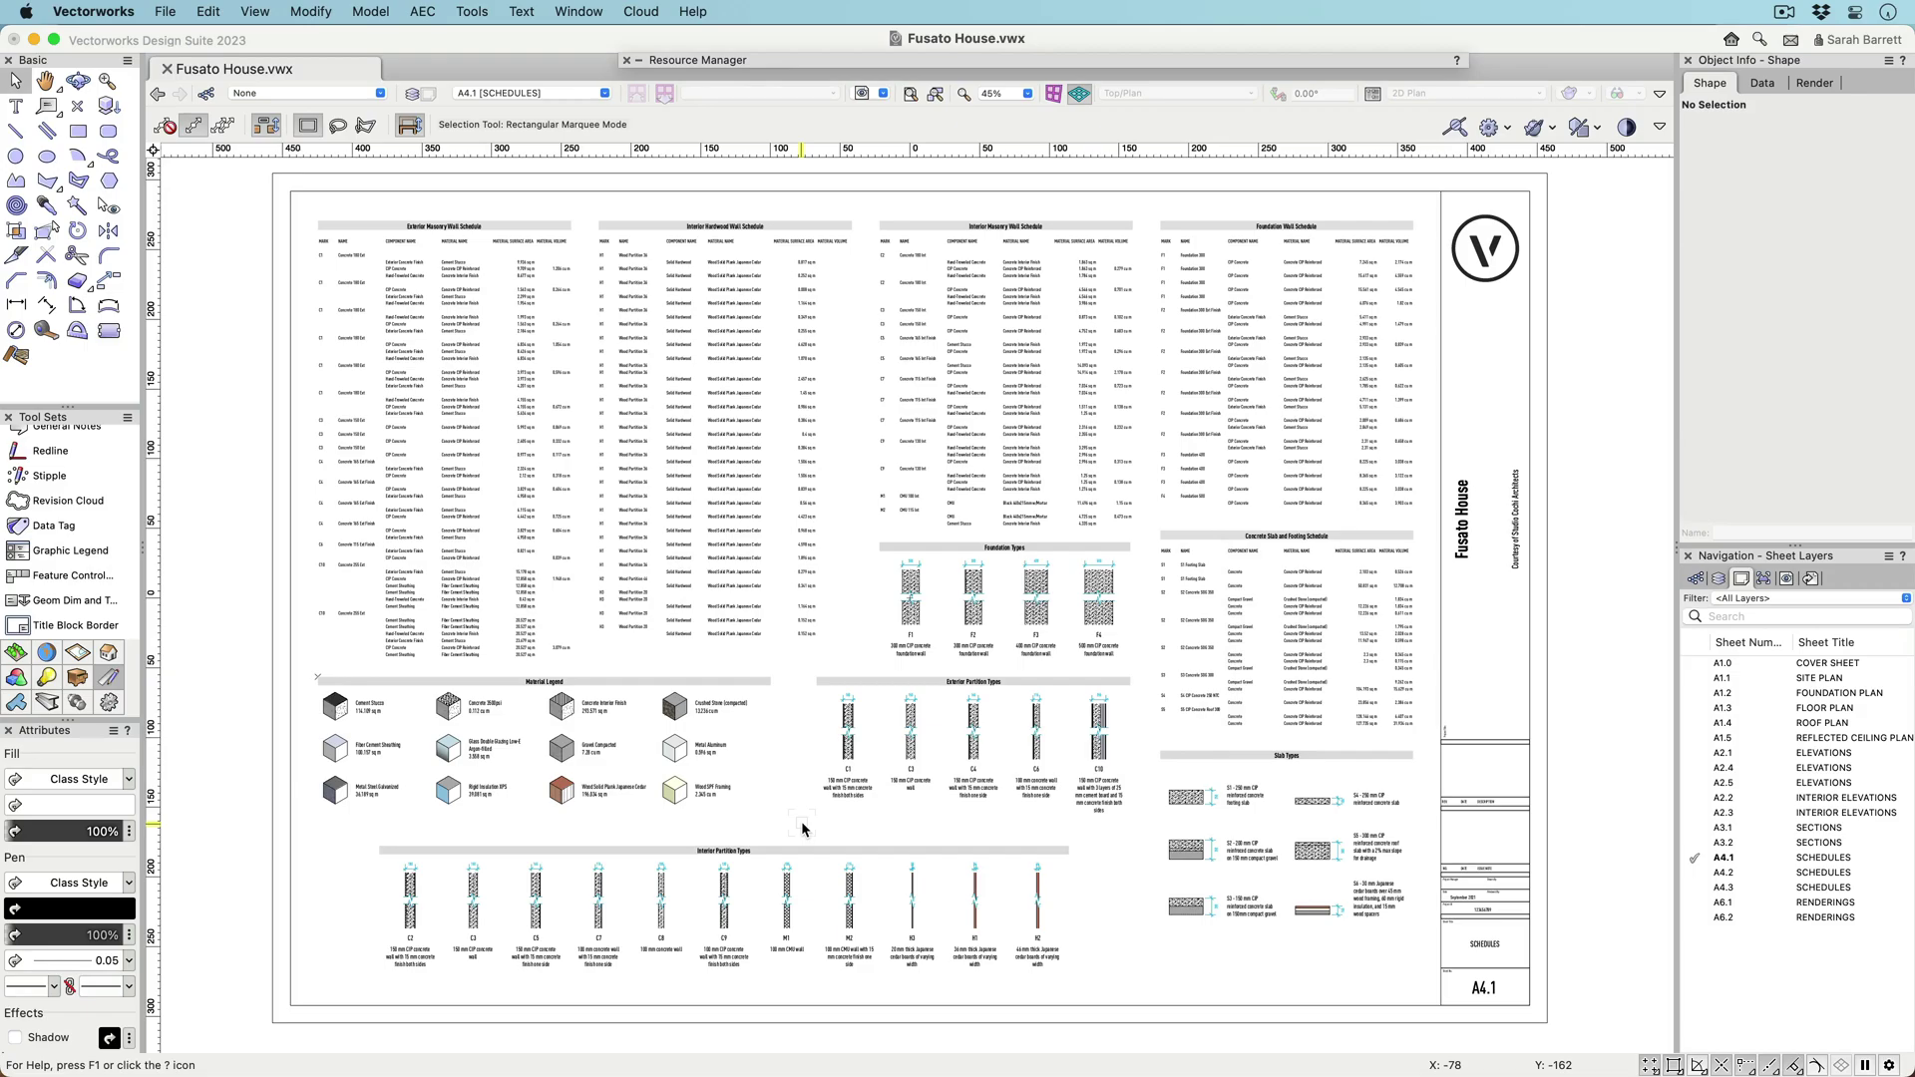
key("super+Page_Down")
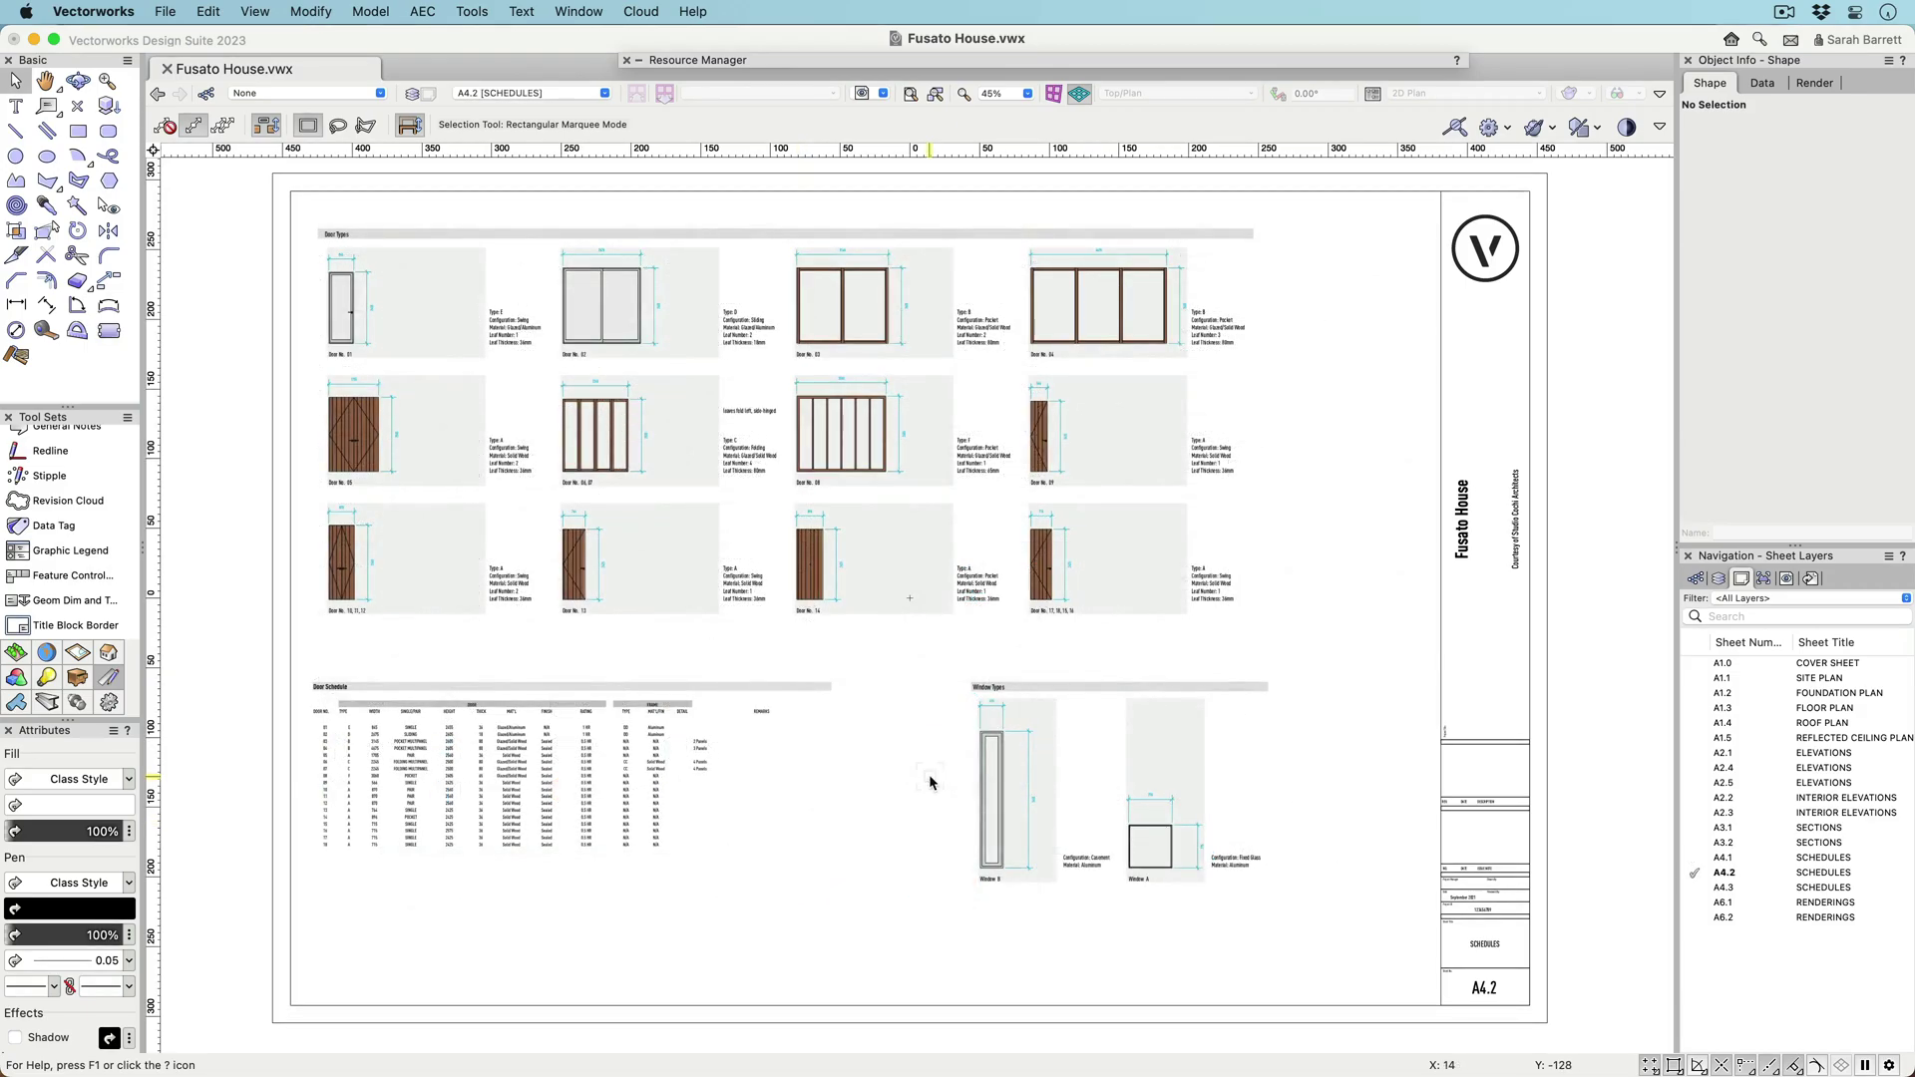
key("super+Page_Down")
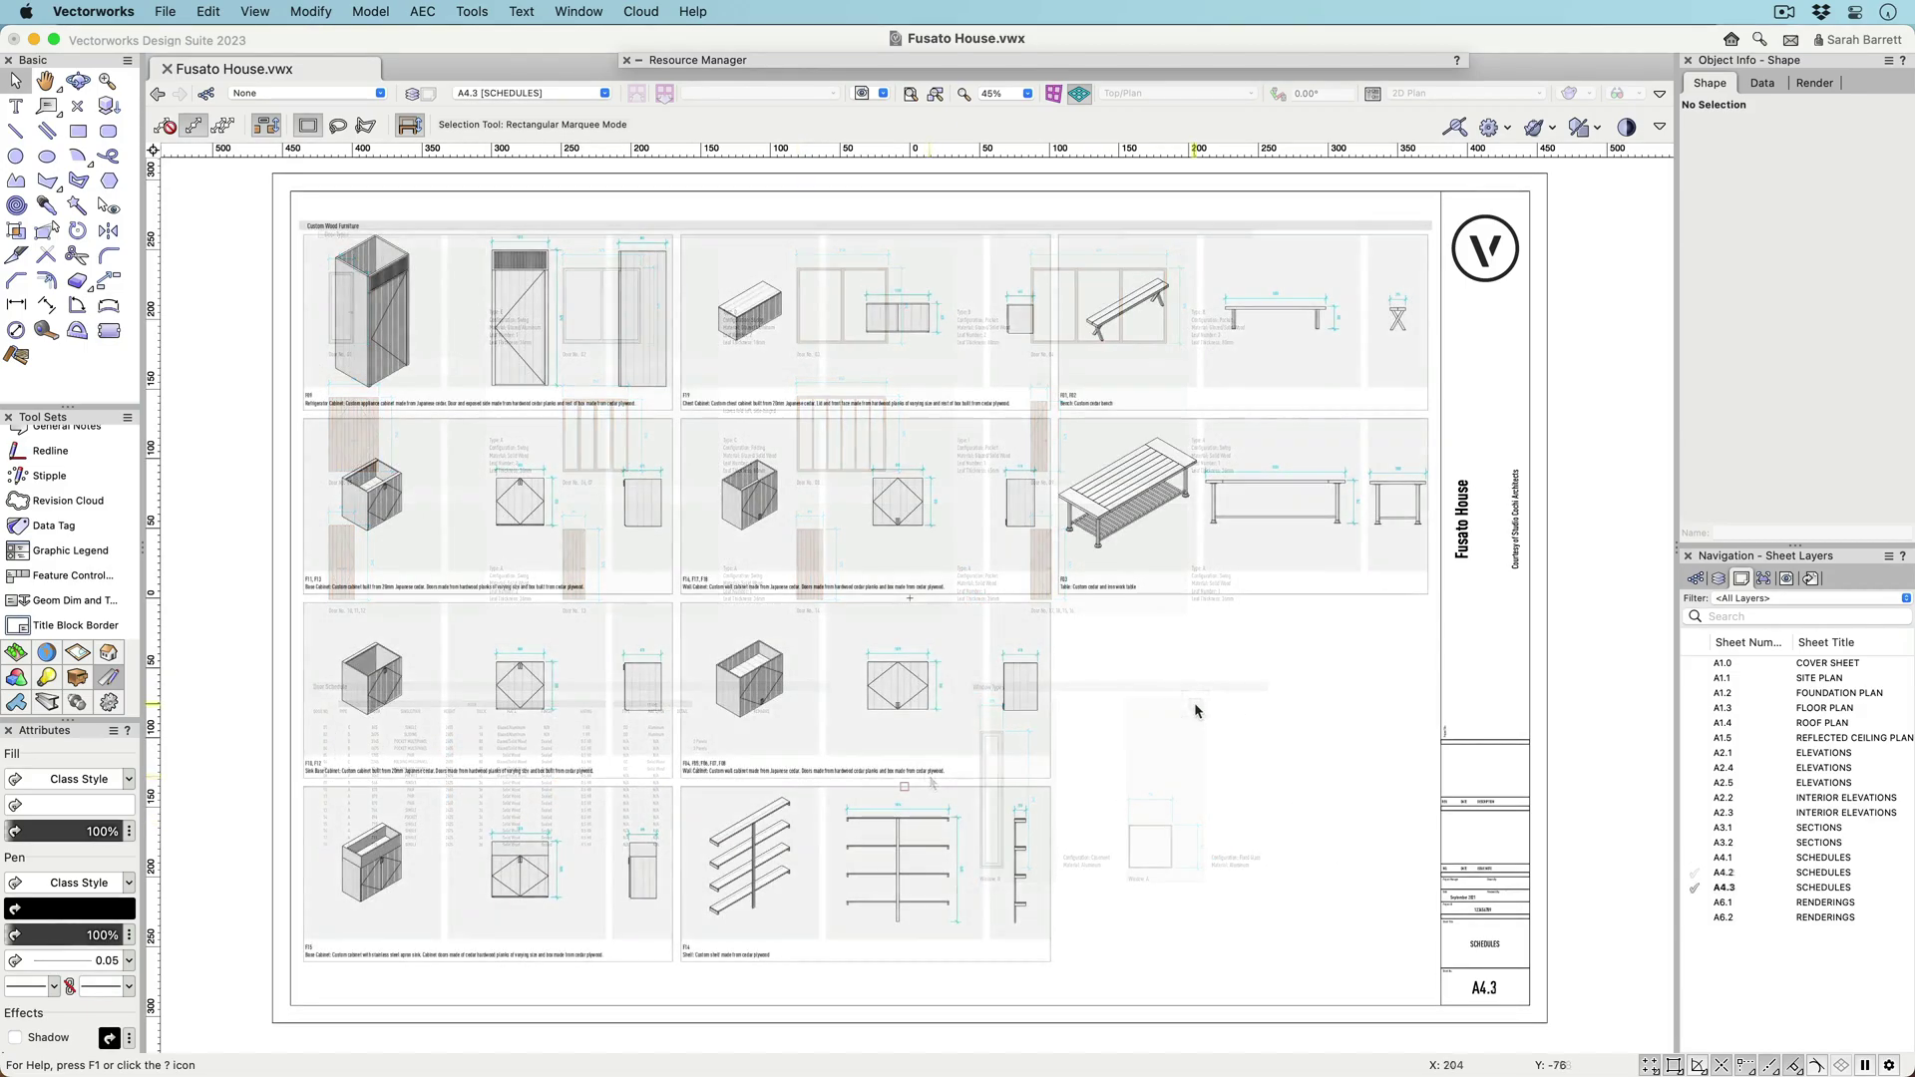